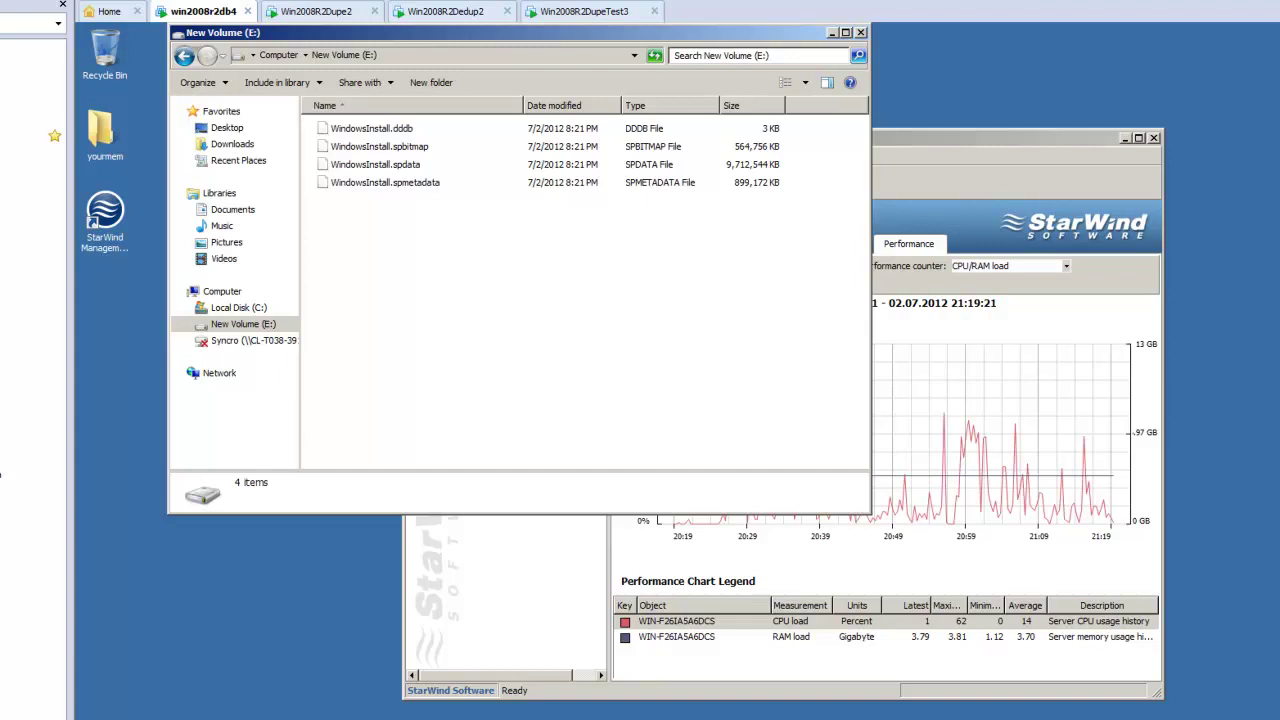
Step: Bring StarWind Management Console forward, showing the local server's last-hour CPU and RAM chart
{"action": "left_click", "coordinate": [1018, 137]}
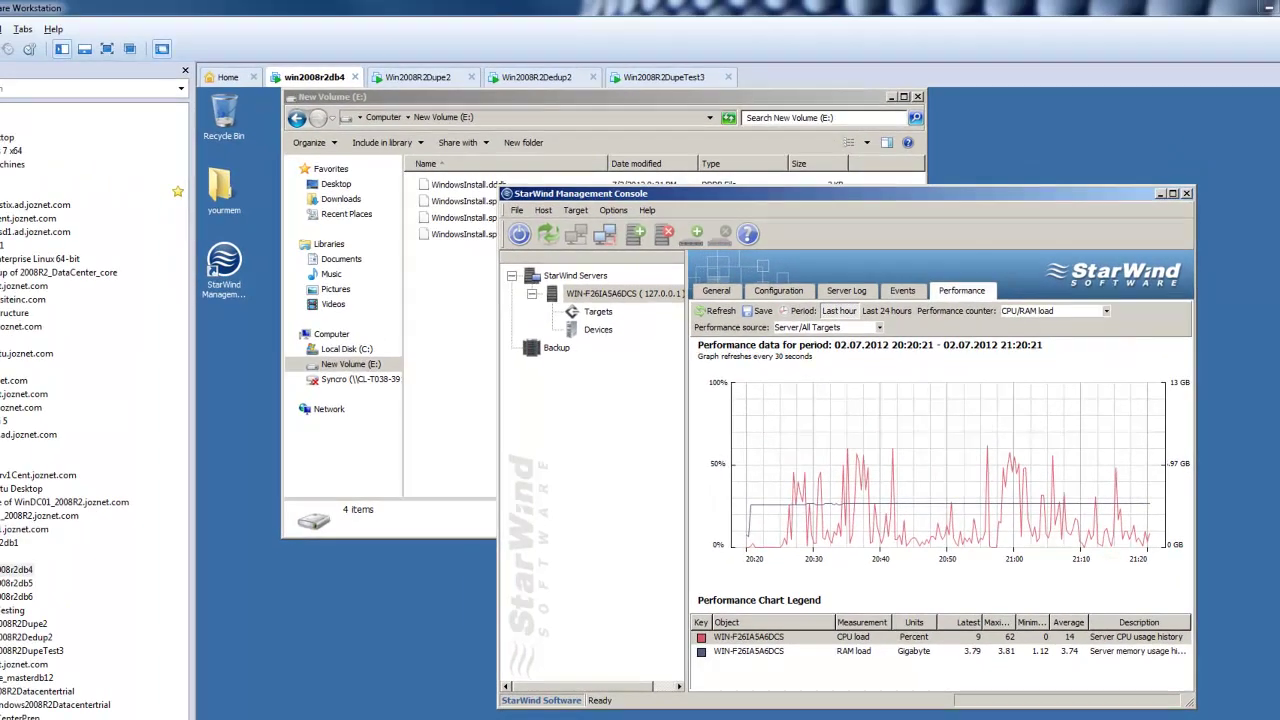
Step: Confirm in SSD2 (E:) Properties that the Samsung SSD PM830 backs it, then move the Computer window aside
{"action": "key", "text": "super+e"}
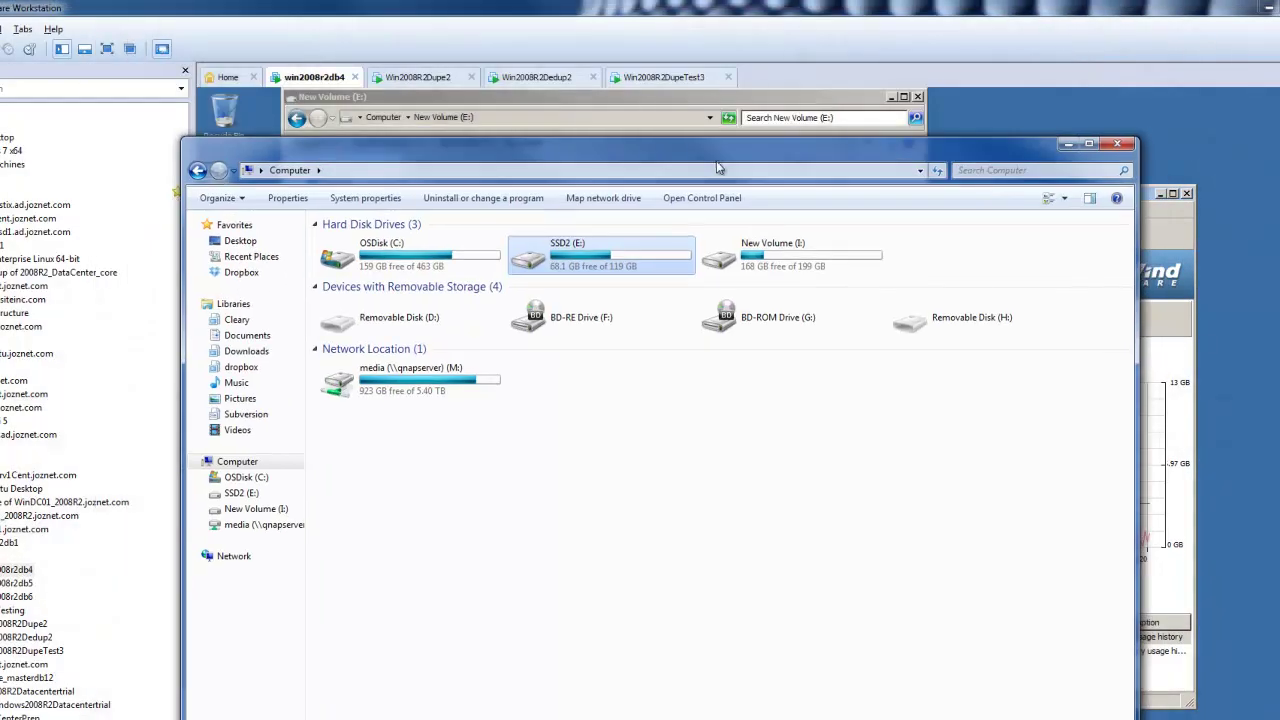
{"action": "right_click", "coordinate": [560, 258]}
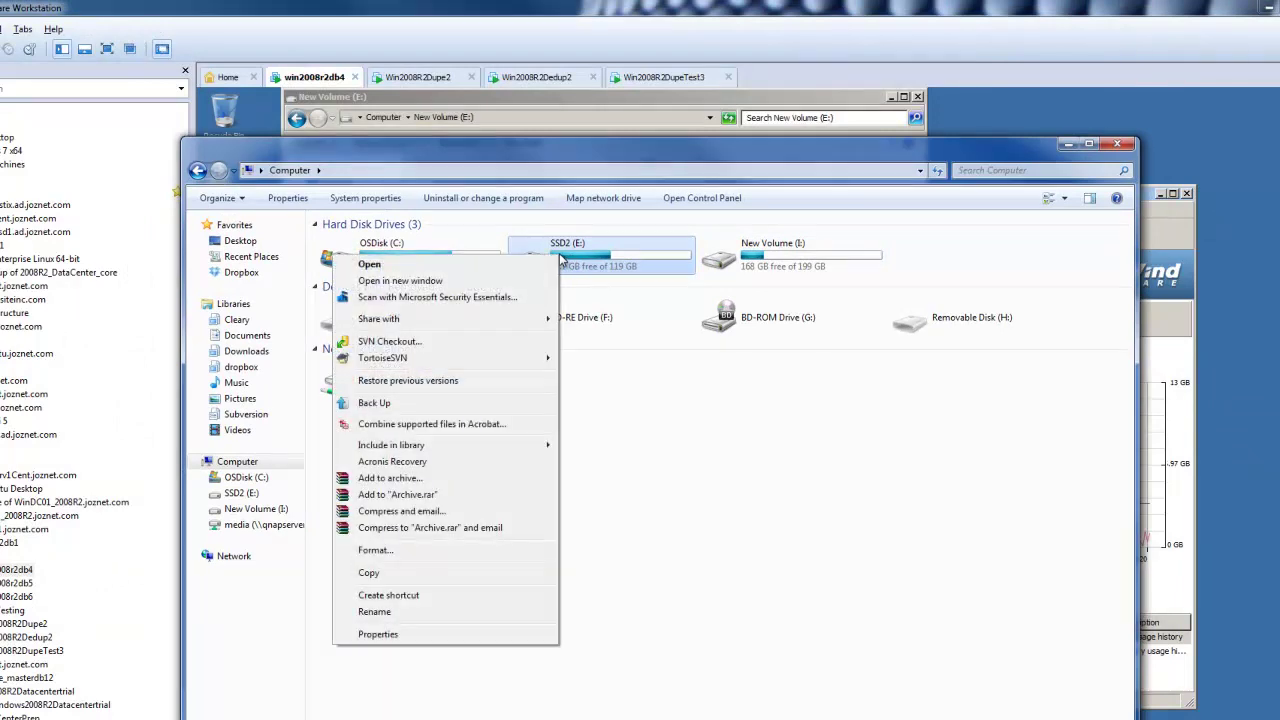
{"action": "left_click", "coordinate": [395, 640]}
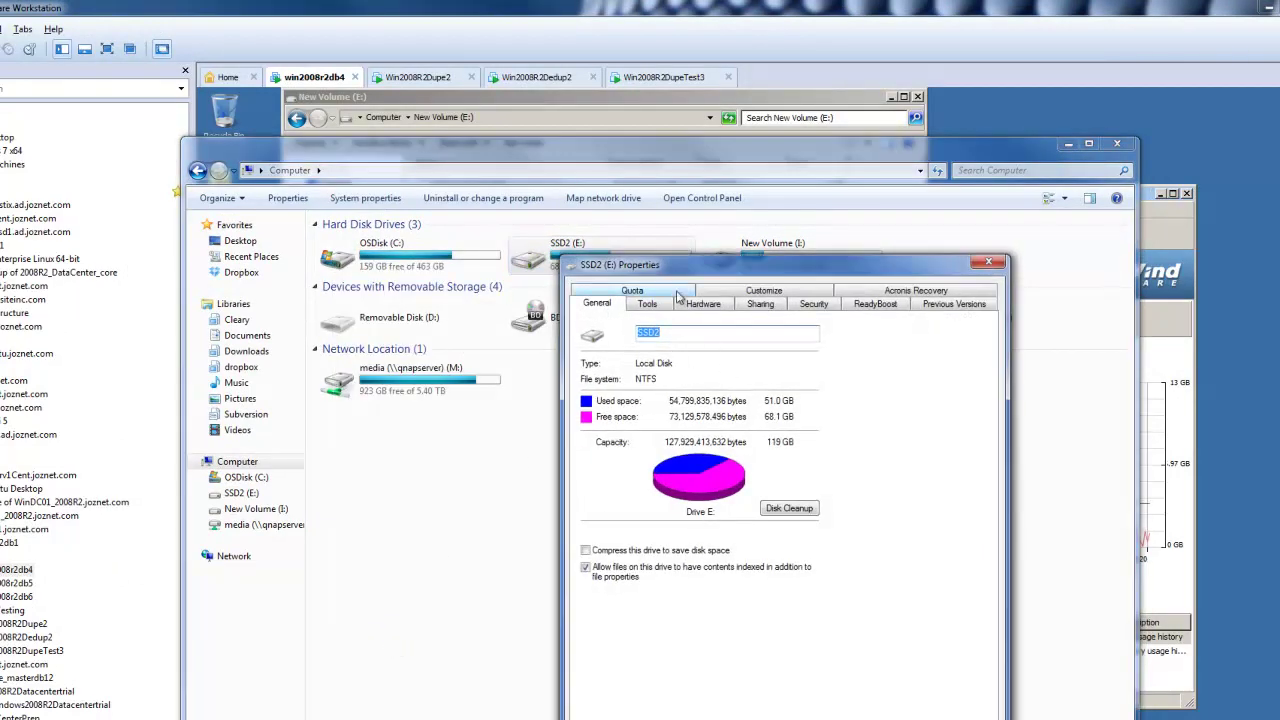
{"action": "left_click", "coordinate": [706, 304]}
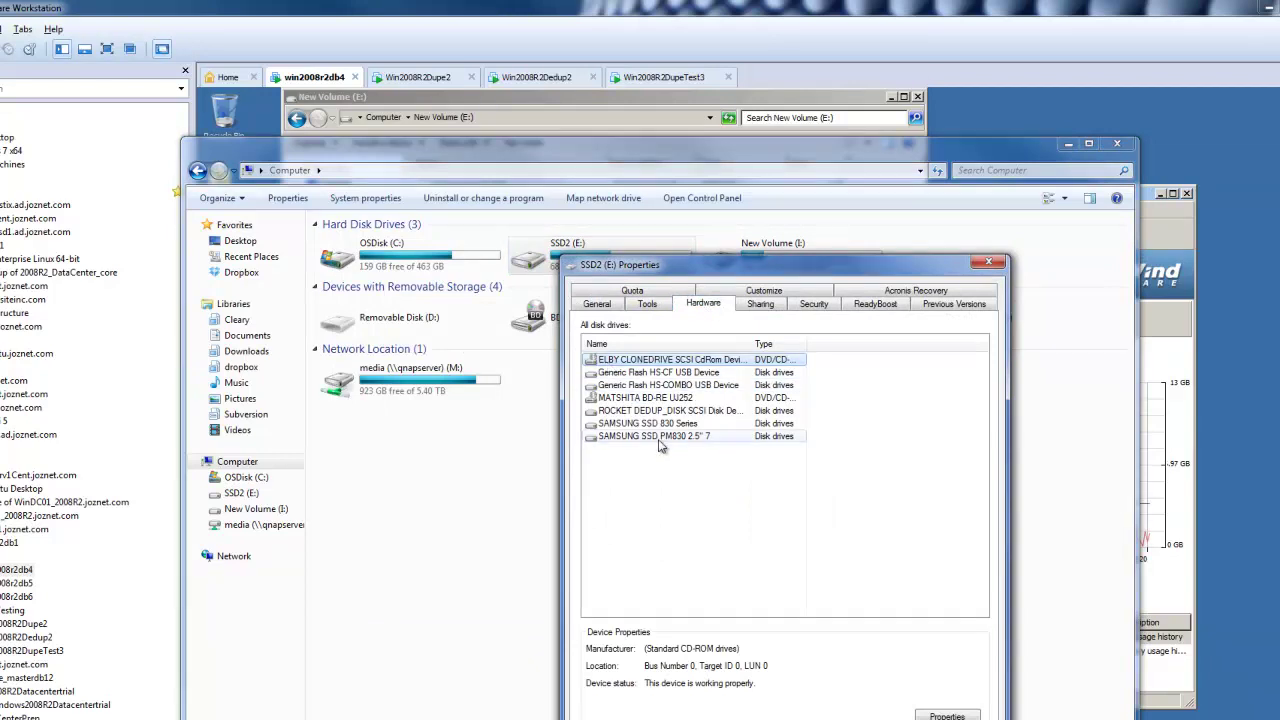
{"action": "left_click", "coordinate": [655, 440]}
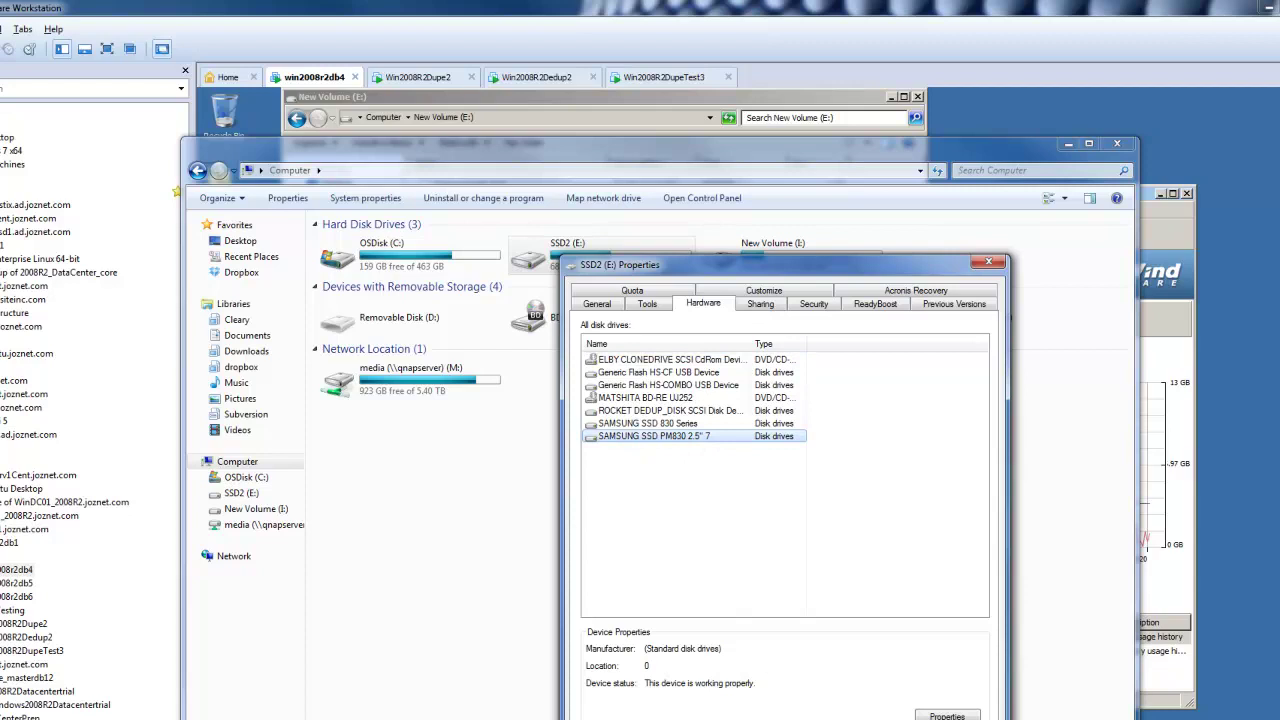
{"action": "left_click", "coordinate": [652, 263]}
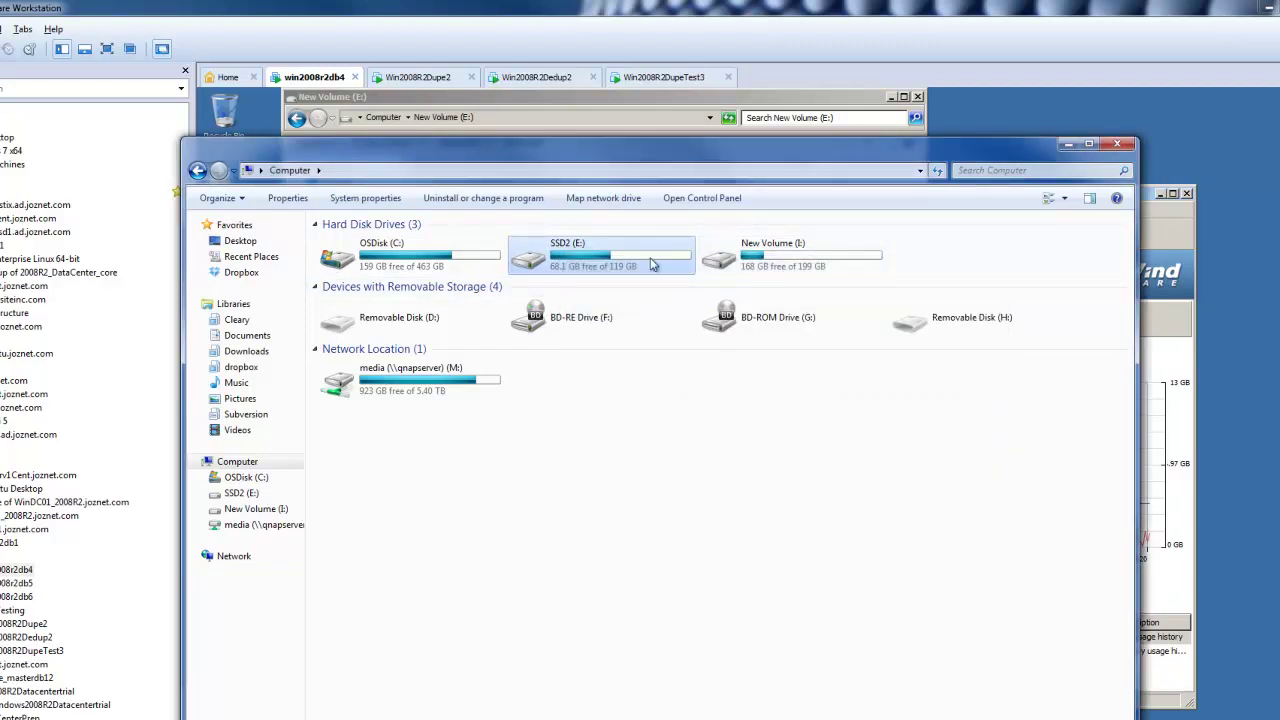
{"action": "left_click_drag", "start_coordinate": [935, 160], "coordinate": [315, 630]}
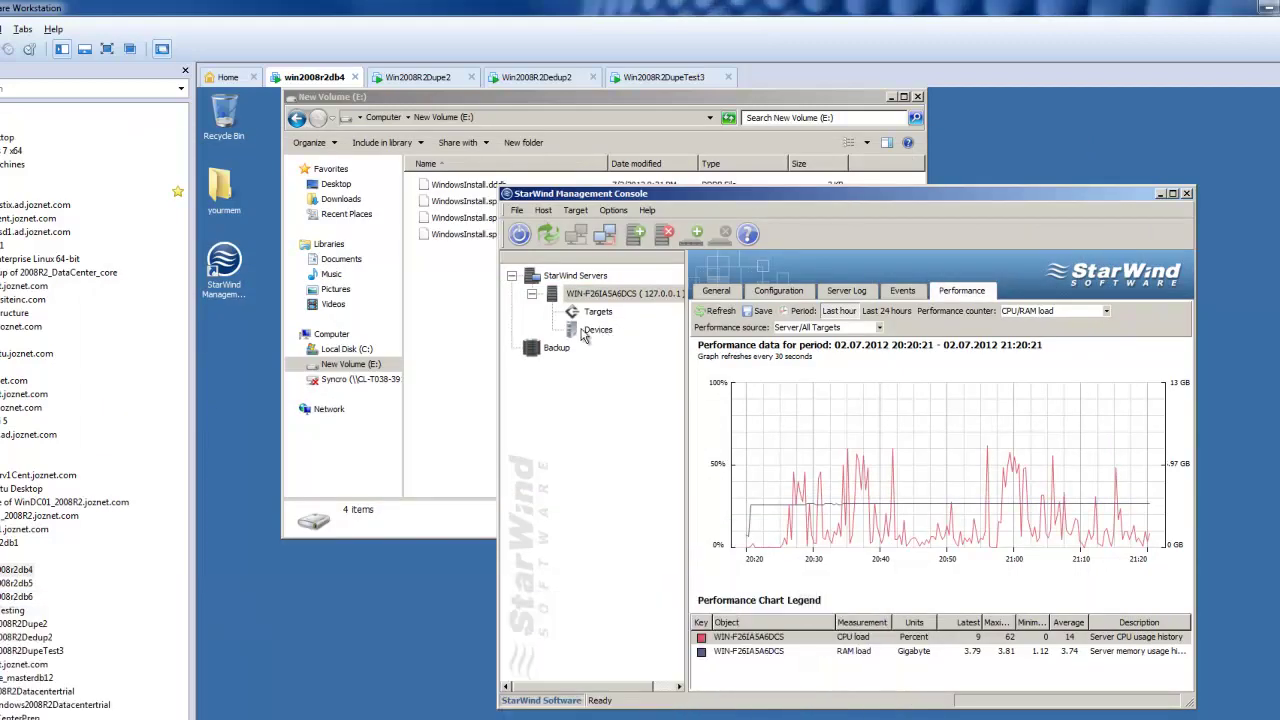
Step: Show the StarWind Devices list with the DDDisk1 device's properties
{"action": "left_click", "coordinate": [599, 330]}
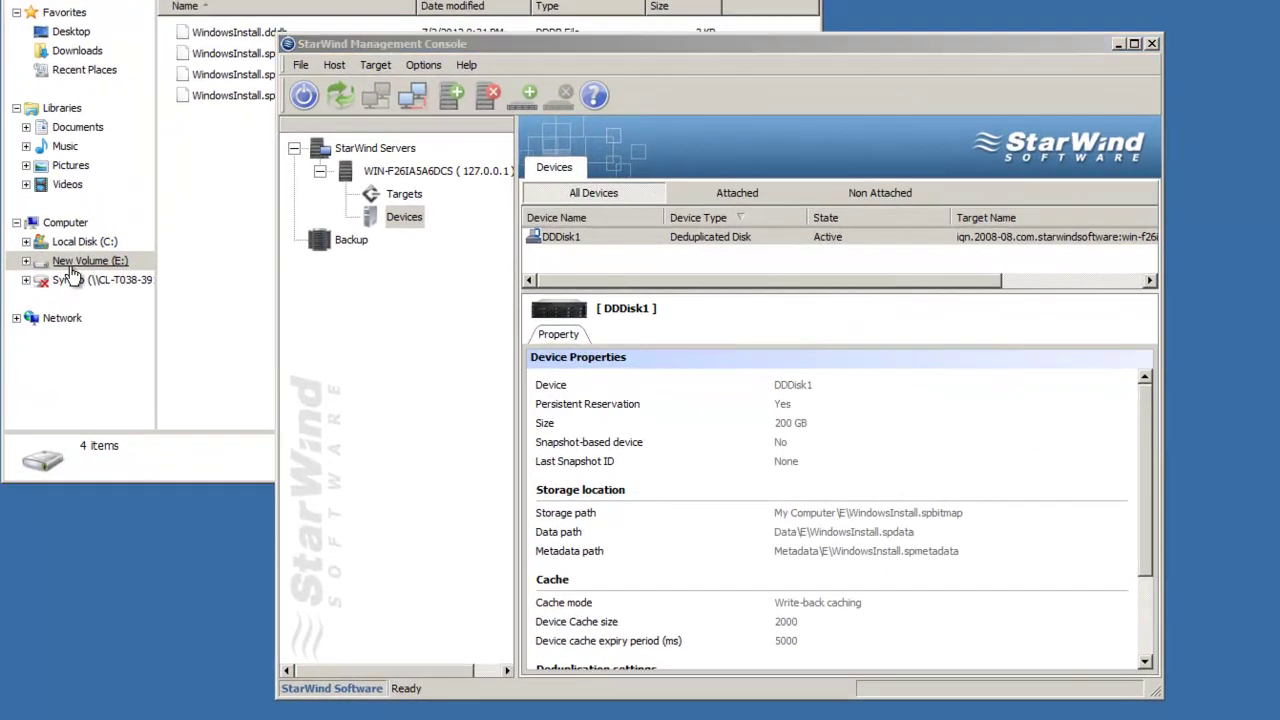
{"action": "left_click", "coordinate": [345, 365]}
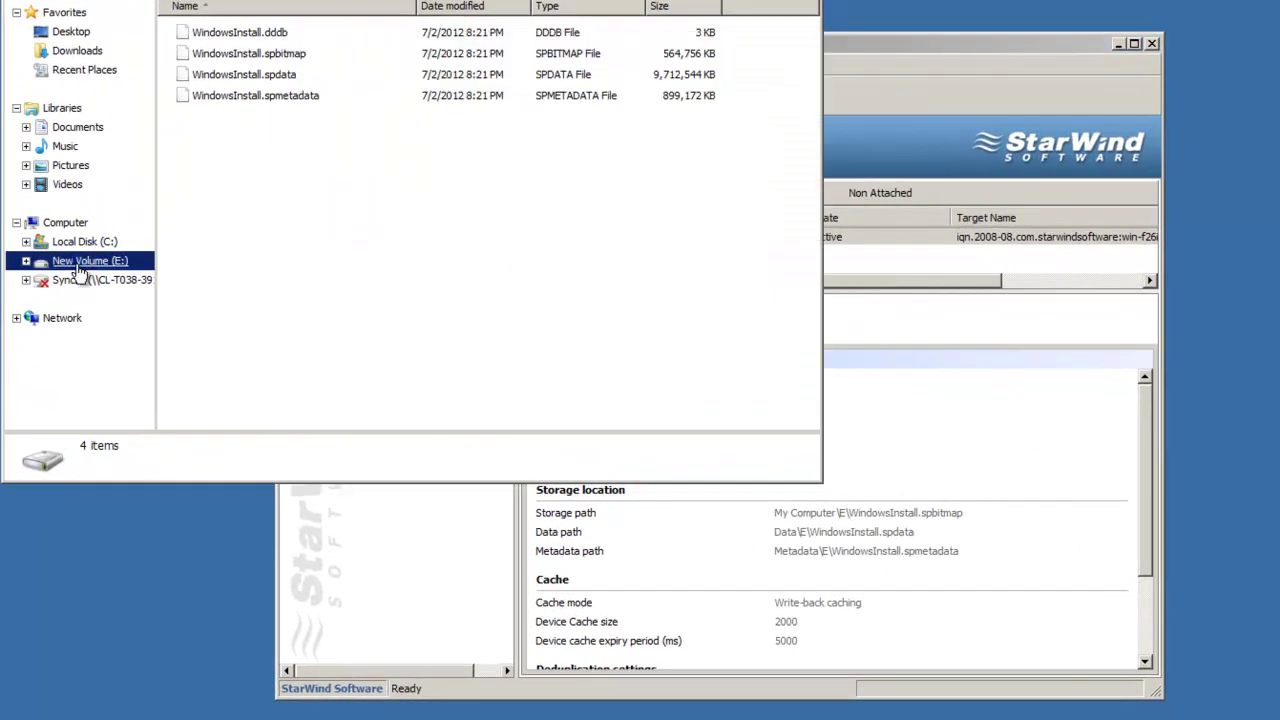
{"action": "left_click", "coordinate": [1016, 46]}
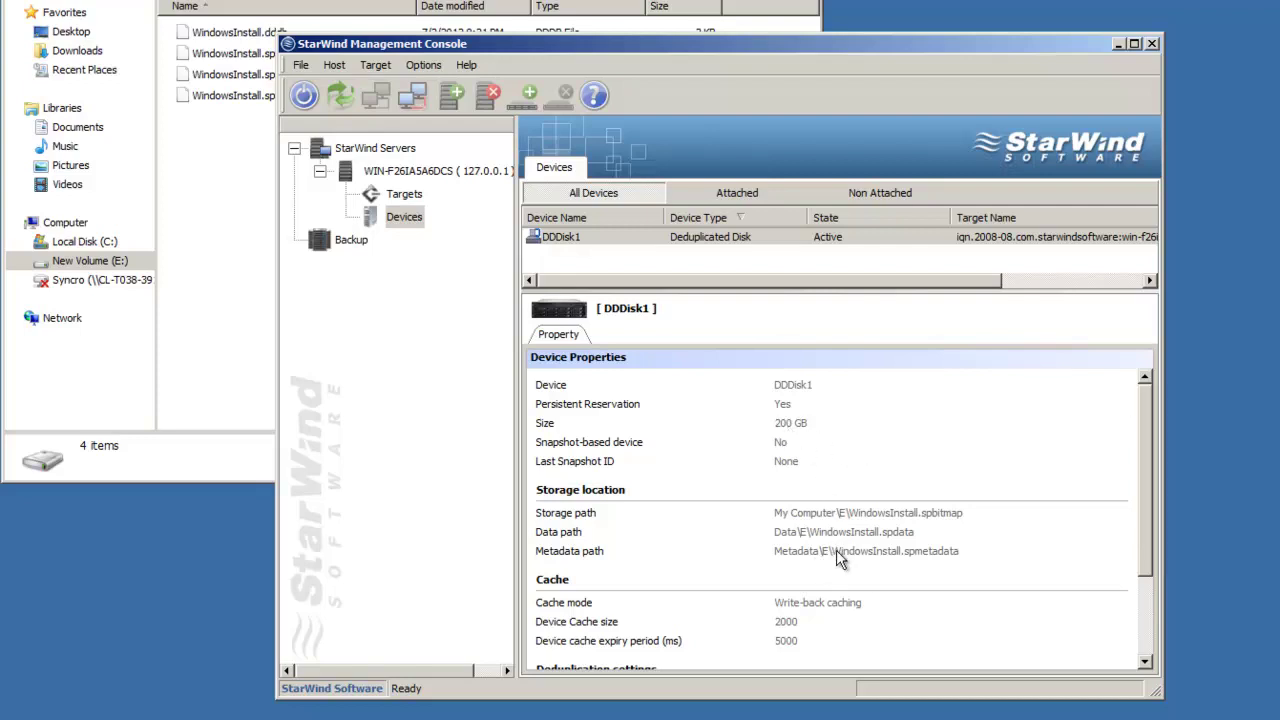
Step: Check New Volume (E:) used and free space in its Properties dialog
{"action": "left_click", "coordinate": [88, 263]}
{"action": "right_click", "coordinate": [56, 262]}
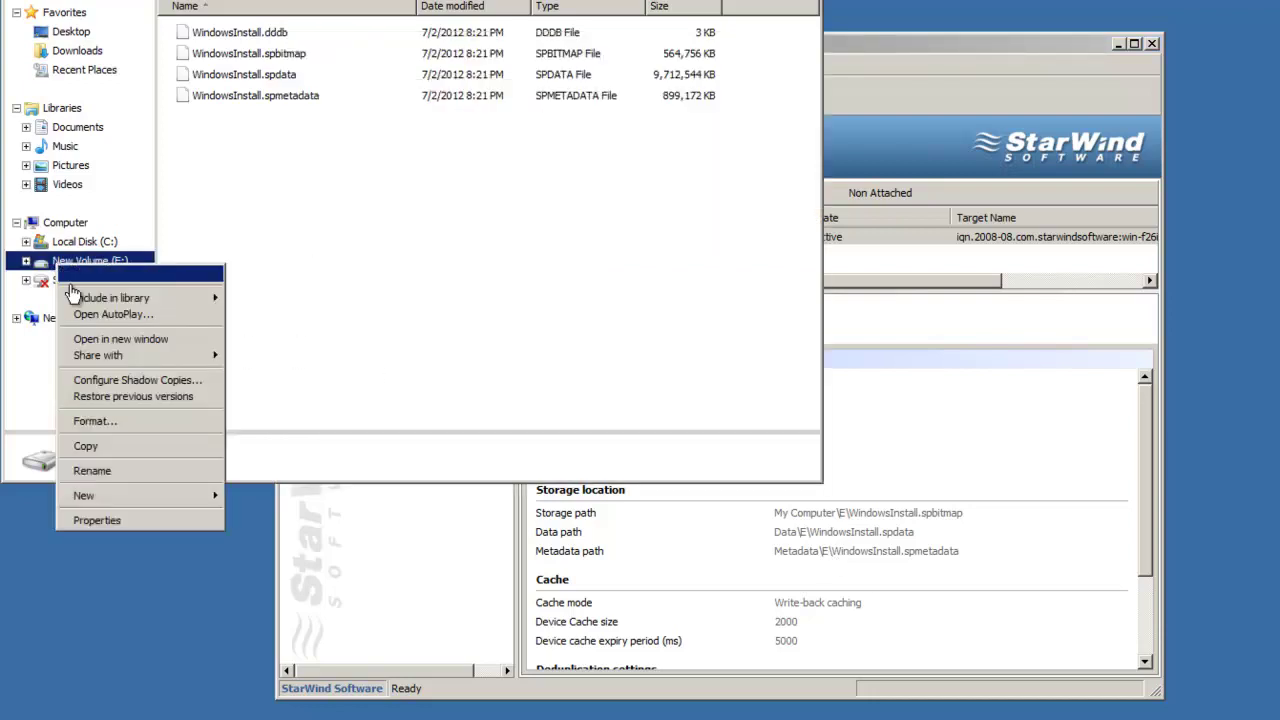
{"action": "left_click", "coordinate": [92, 520]}
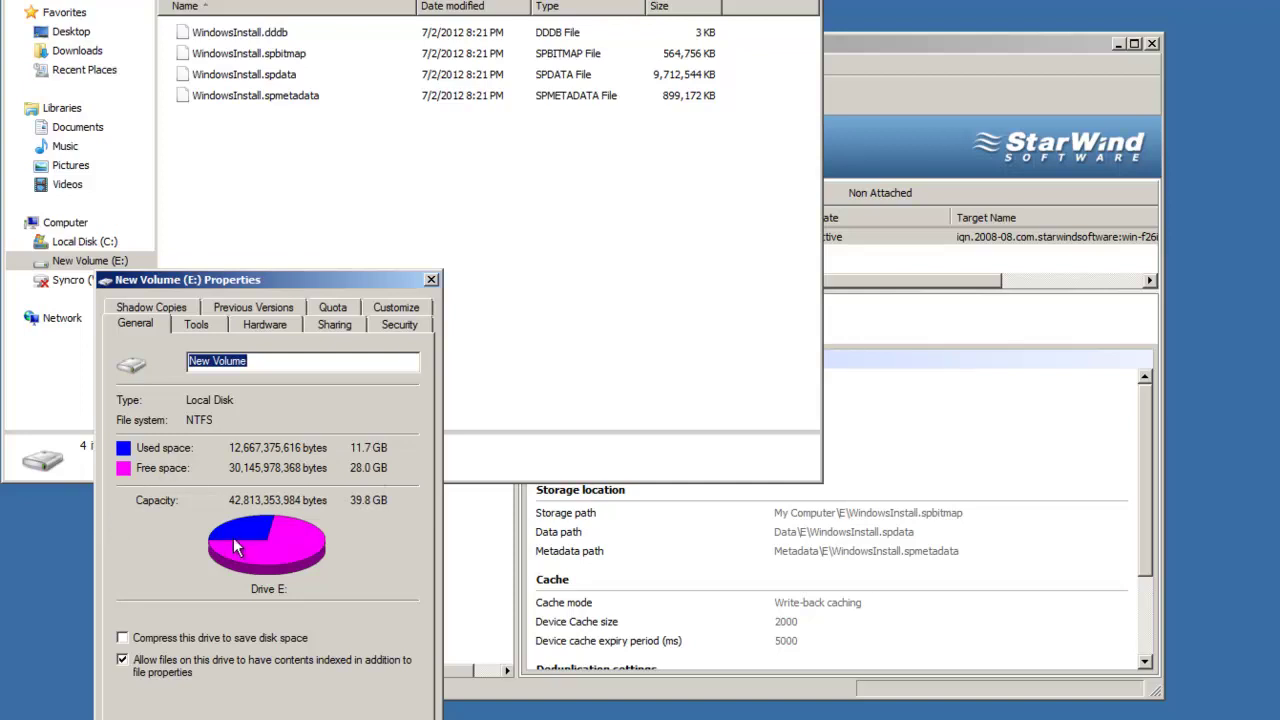
{"action": "left_click", "coordinate": [313, 719]}
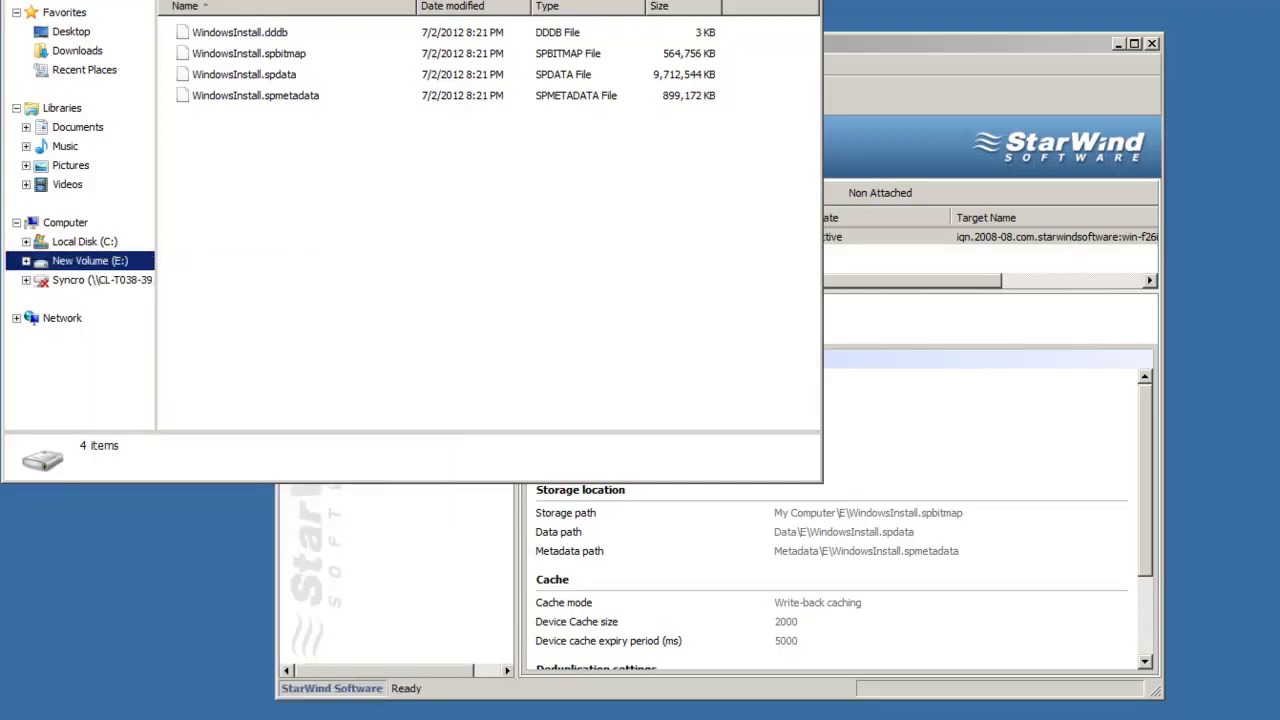
Step: Scroll DDDisk1's Device Properties down to the Deduplication settings, then minimize the StarWind console
{"action": "left_click", "coordinate": [1068, 470]}
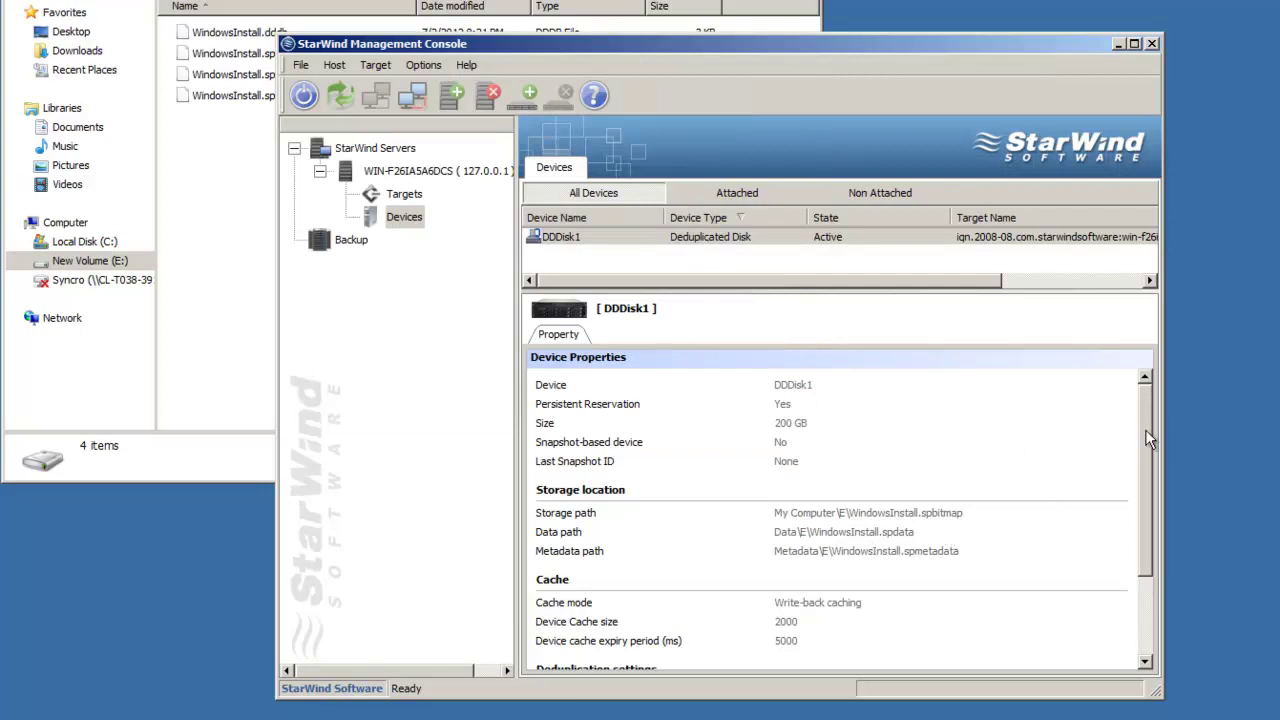
{"action": "left_click_drag", "start_coordinate": [1146, 407], "coordinate": [1183, 527]}
{"action": "scroll", "coordinate": [800, 615], "scroll_direction": "up", "scroll_amount": 2}
{"action": "left_click_drag", "start_coordinate": [1152, 417], "coordinate": [1143, 536]}
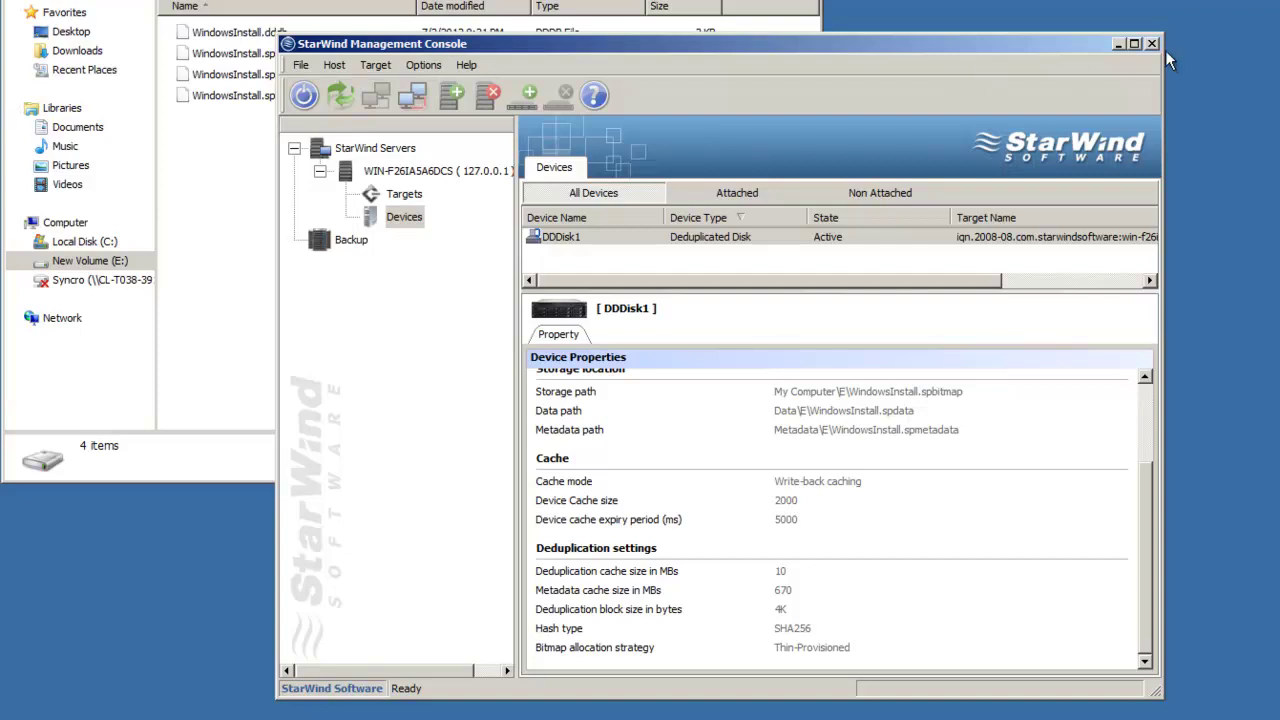
{"action": "left_click", "coordinate": [1119, 44]}
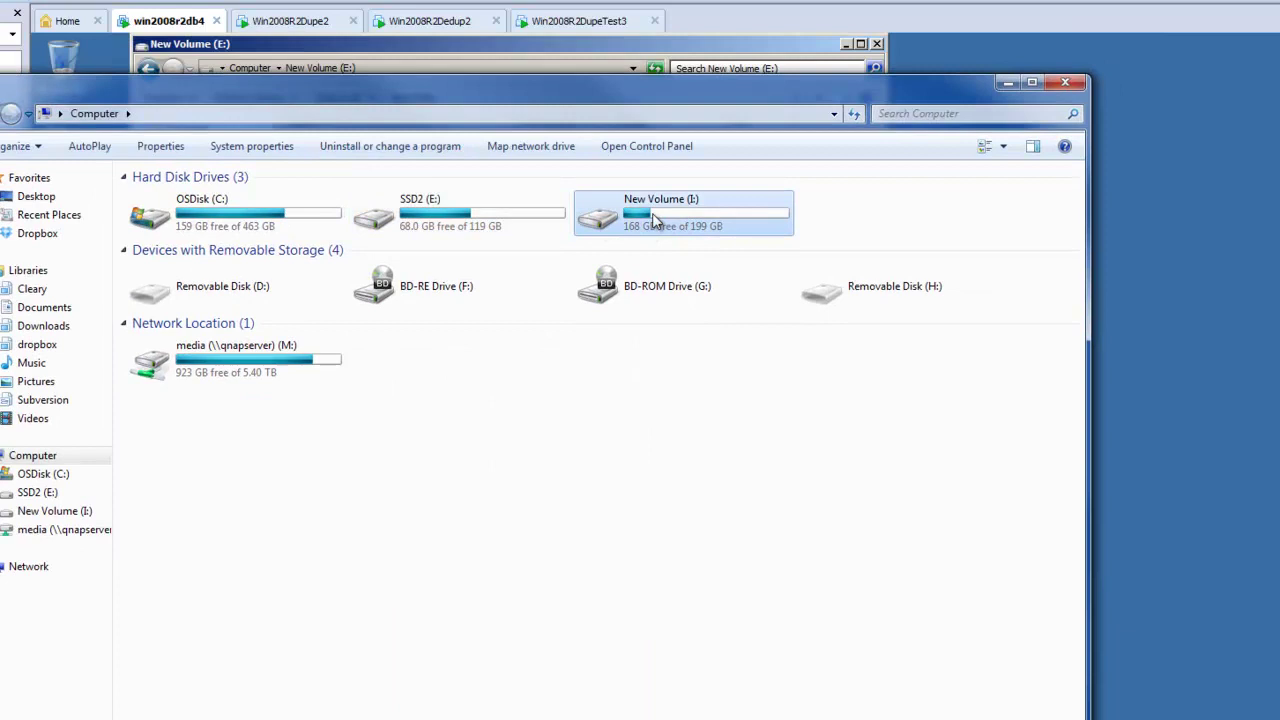
Step: Open New Volume (I:) and read the VM3 folder's size from its Properties
{"action": "double_click", "coordinate": [620, 222]}
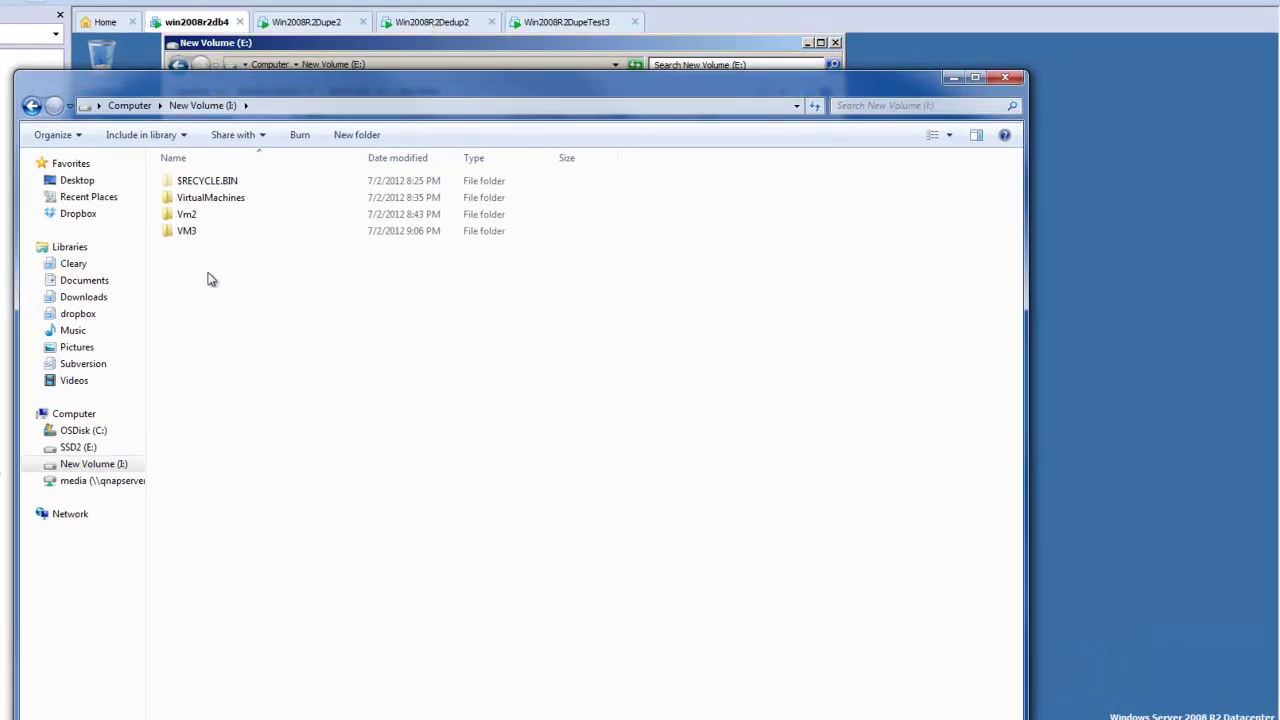
{"action": "left_click", "coordinate": [186, 214]}
{"action": "left_click", "coordinate": [203, 201]}
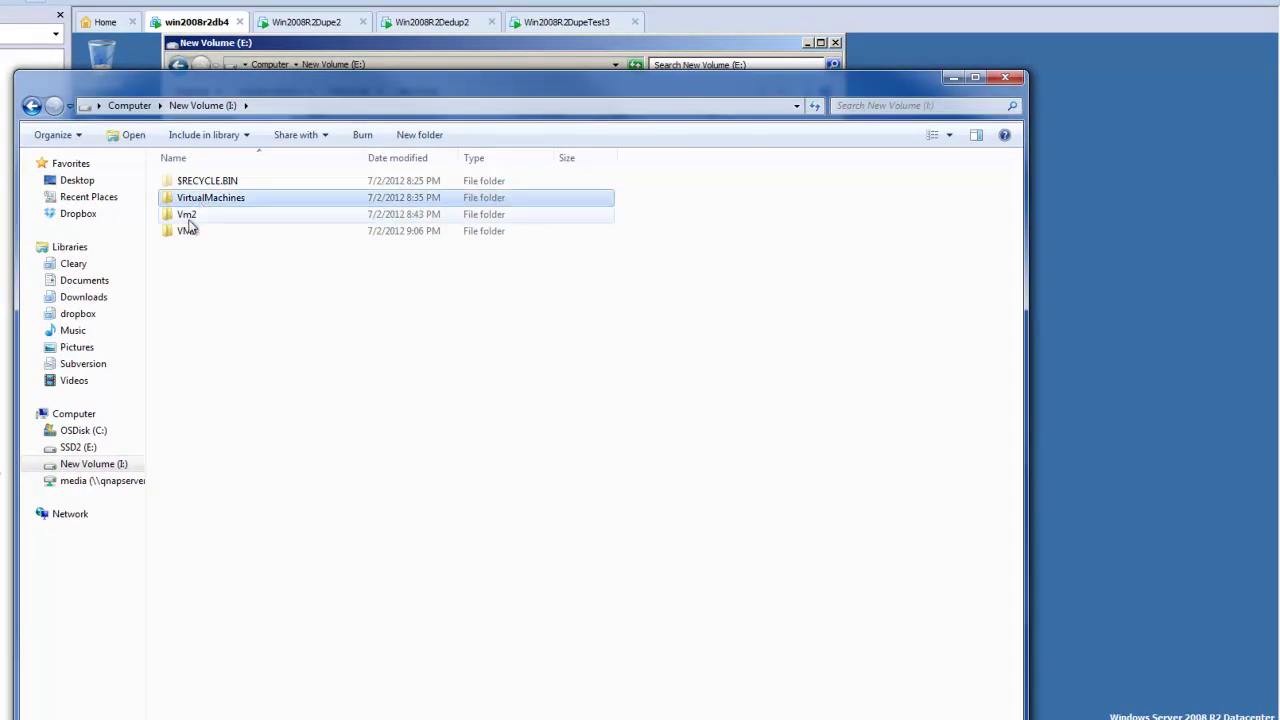
{"action": "right_click", "coordinate": [189, 229]}
{"action": "left_click", "coordinate": [35, 688]}
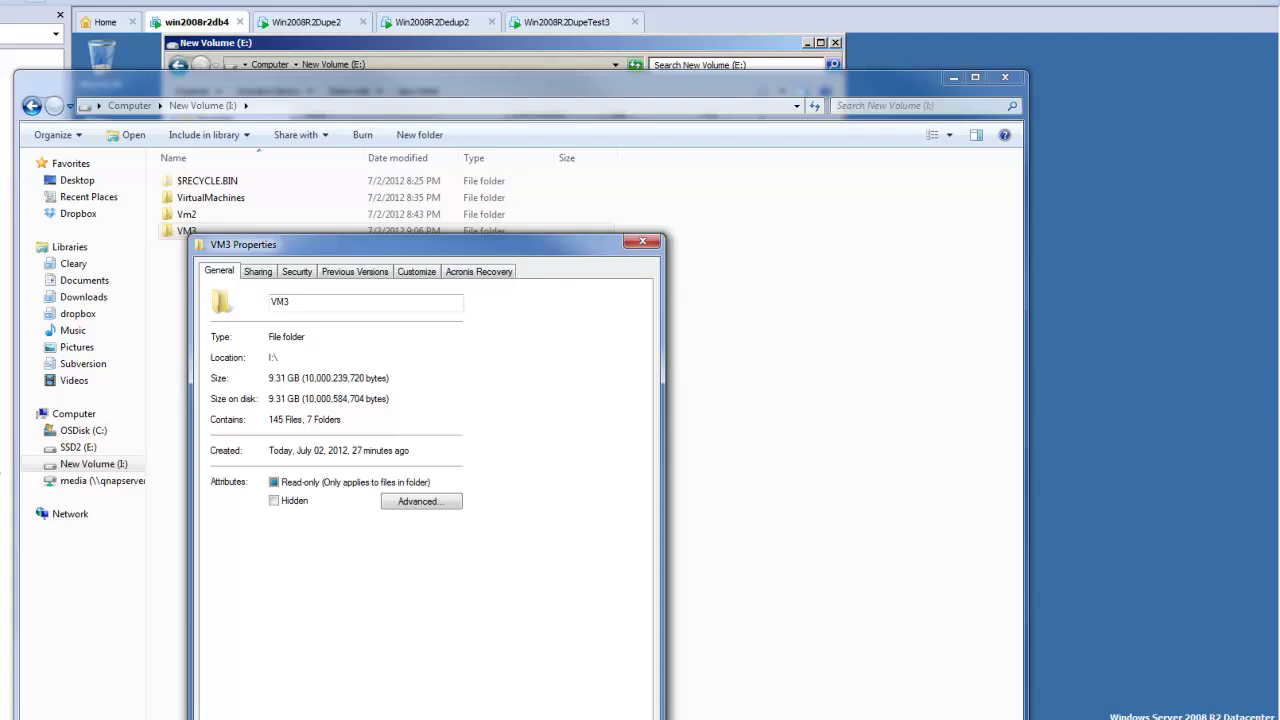
{"action": "key", "text": "Escape"}
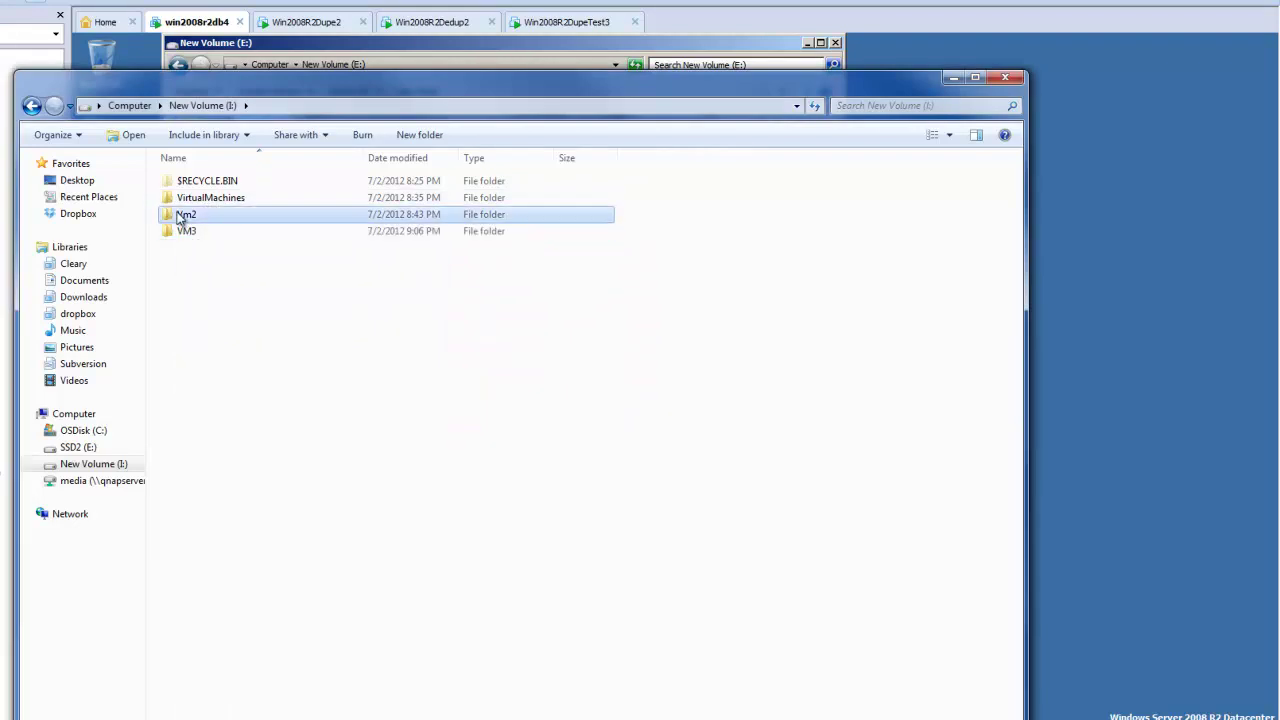
Step: Read the Vm2 and VirtualMachines folder sizes, then minimize the host drive window
{"action": "right_click", "coordinate": [180, 214]}
{"action": "left_click", "coordinate": [2, 667]}
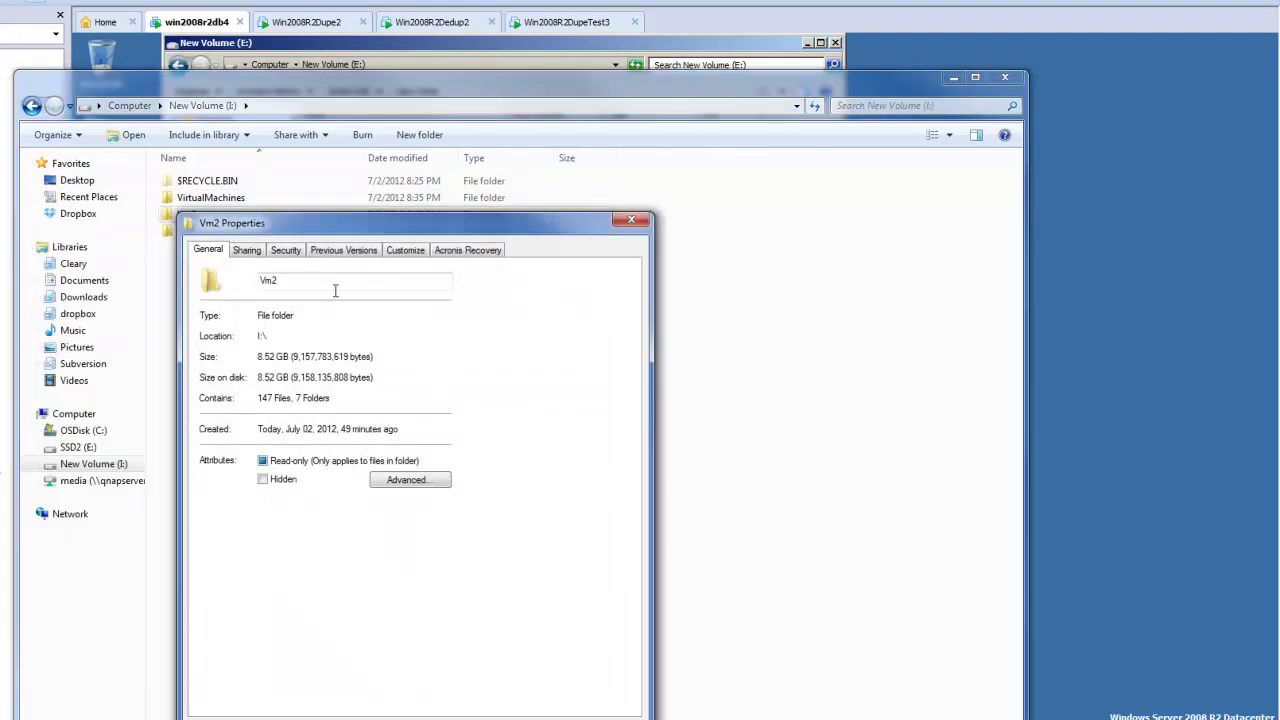
{"action": "key", "text": "Escape"}
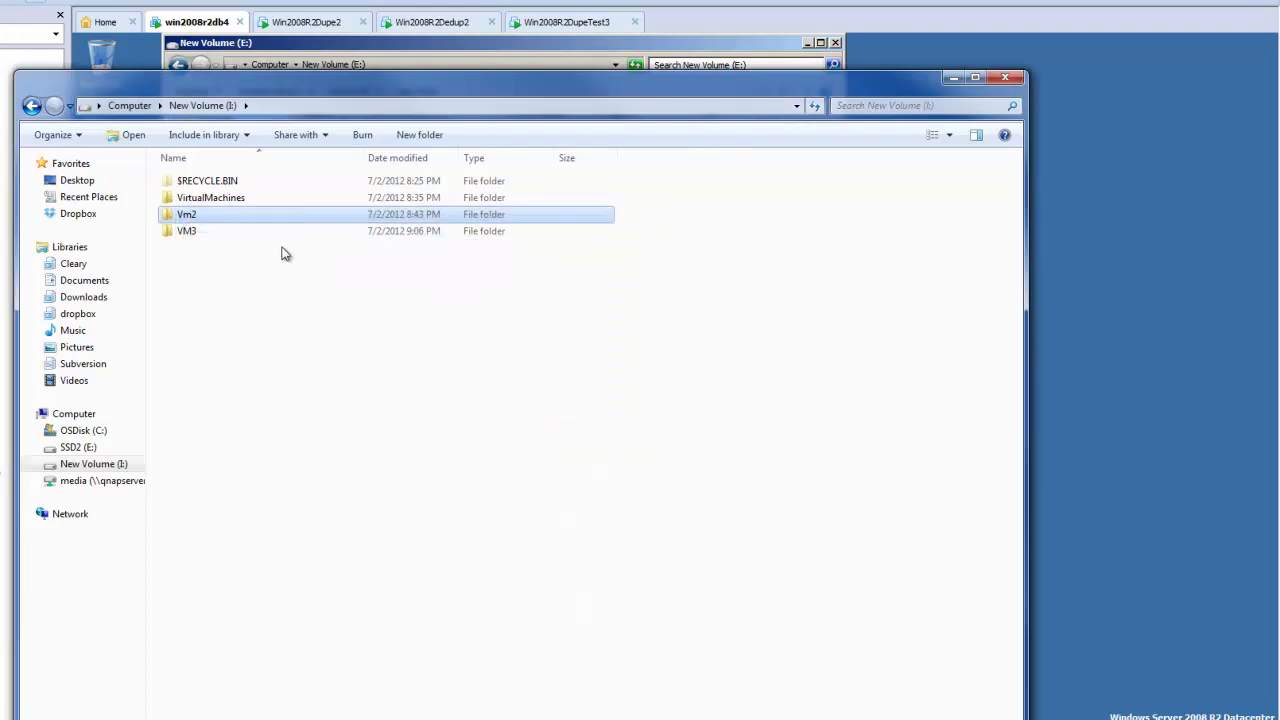
{"action": "right_click", "coordinate": [204, 203]}
{"action": "left_click", "coordinate": [3, 657]}
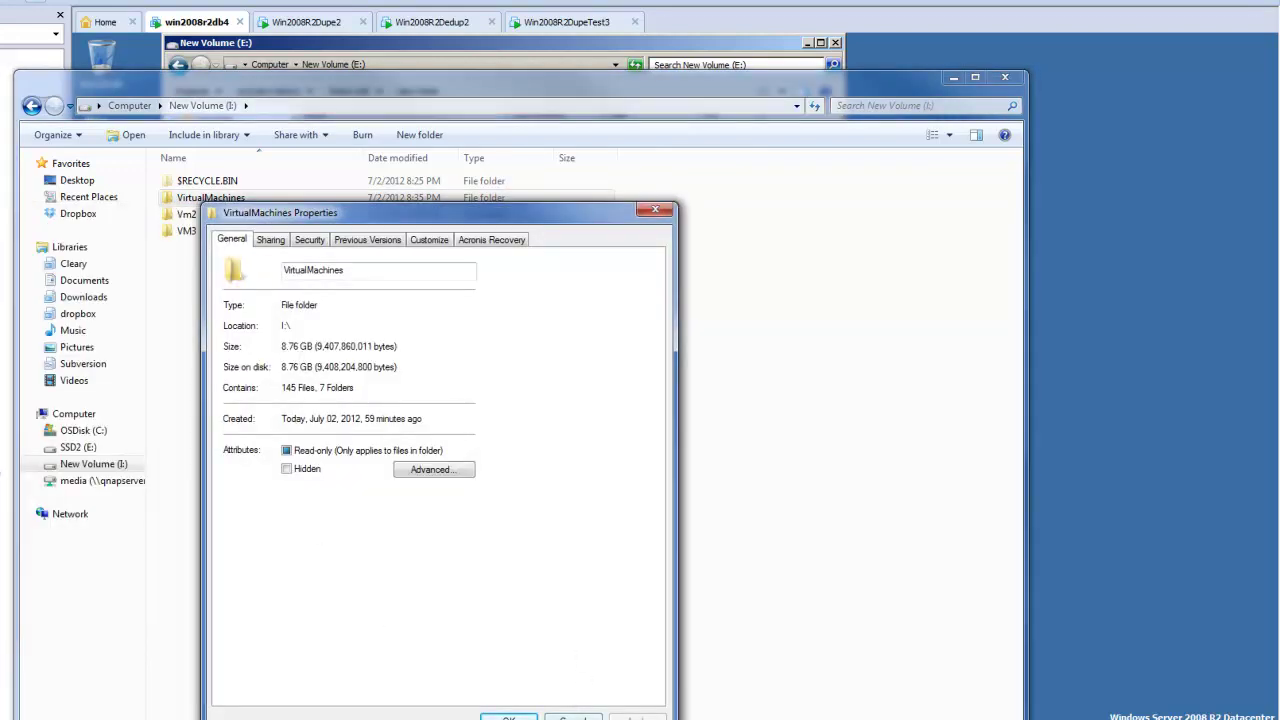
{"action": "left_click", "coordinate": [510, 716]}
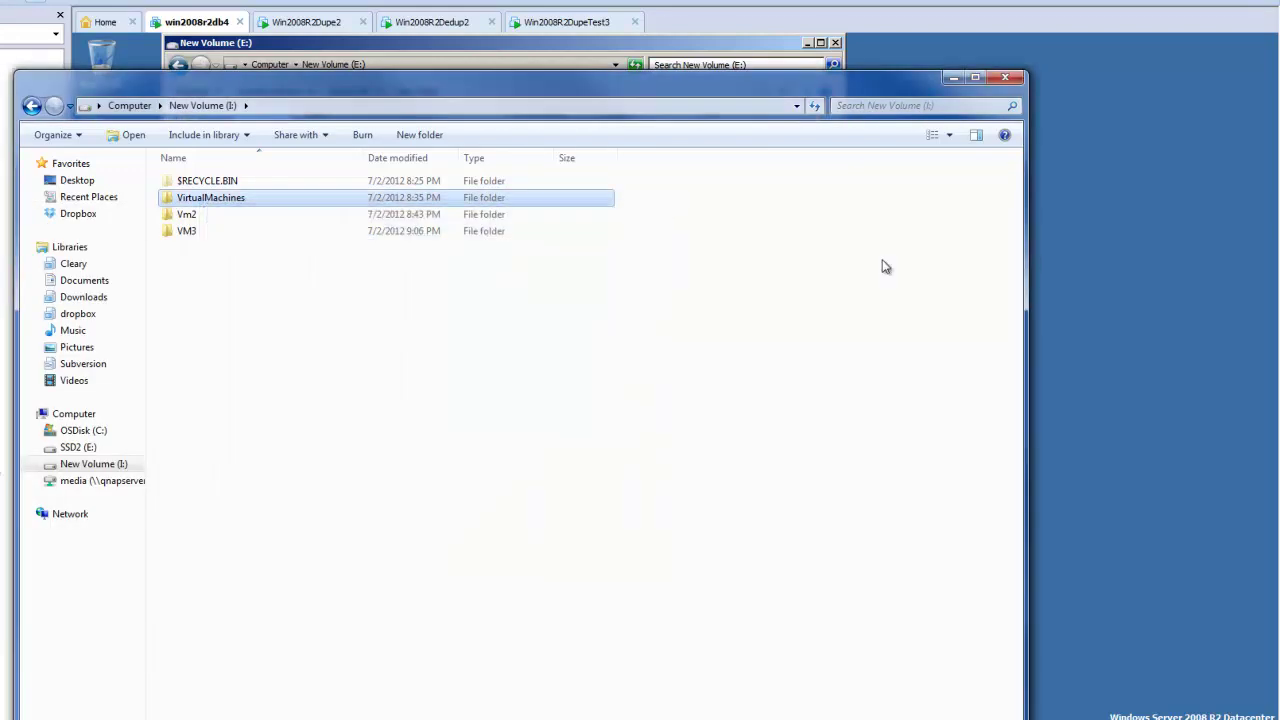
{"action": "left_click", "coordinate": [954, 83]}
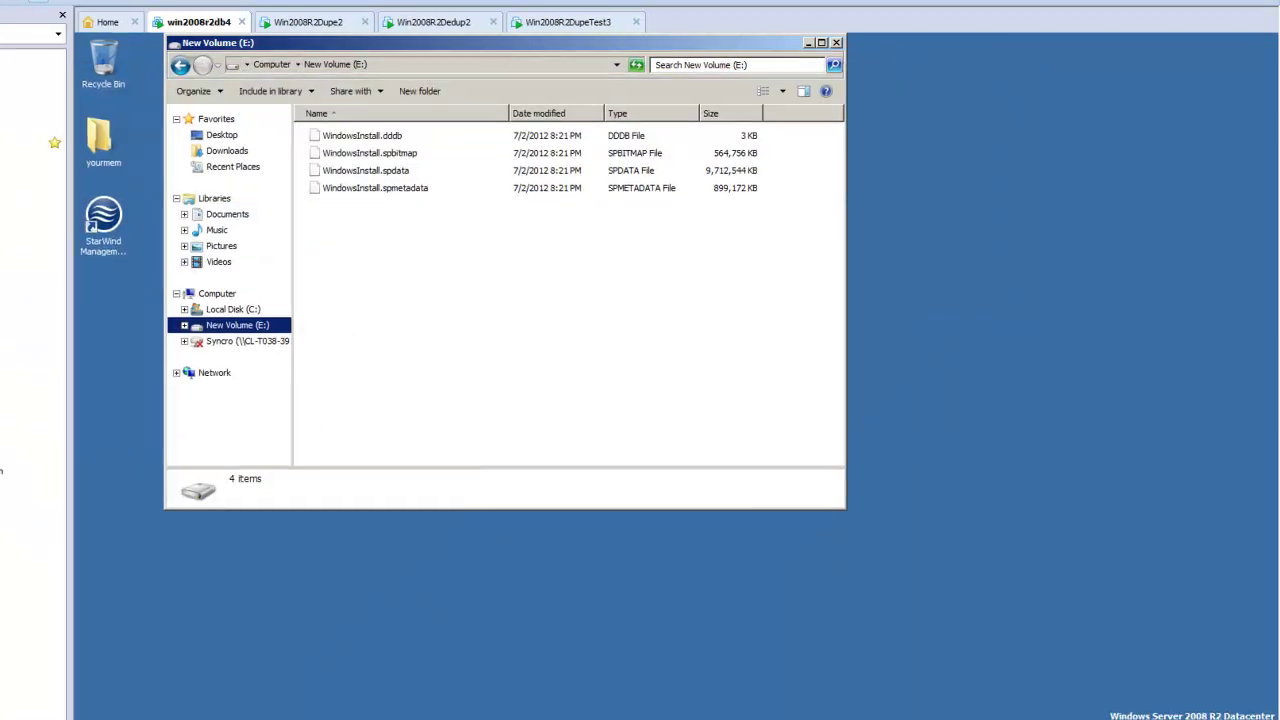
Step: Bring Task Manager fully into view and reposition it on the server desktop
{"action": "key", "text": "super+shift+Right"}
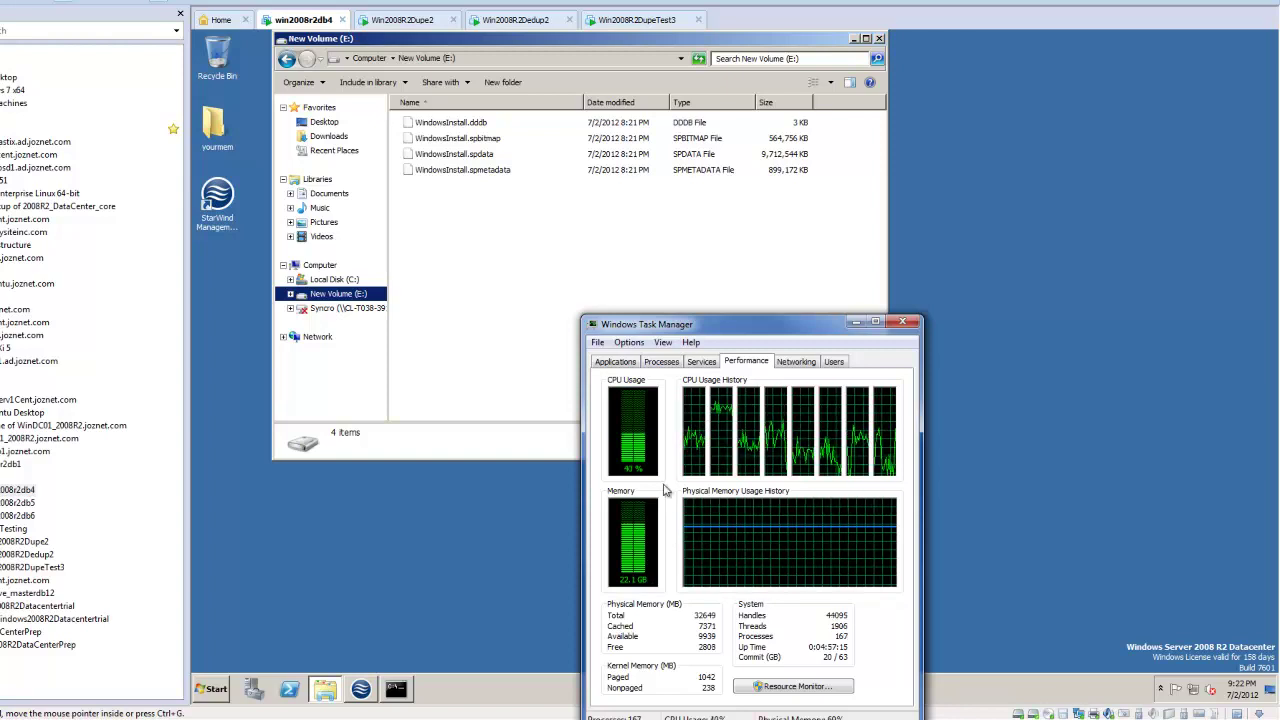
{"action": "left_click_drag", "start_coordinate": [813, 330], "coordinate": [928, 254]}
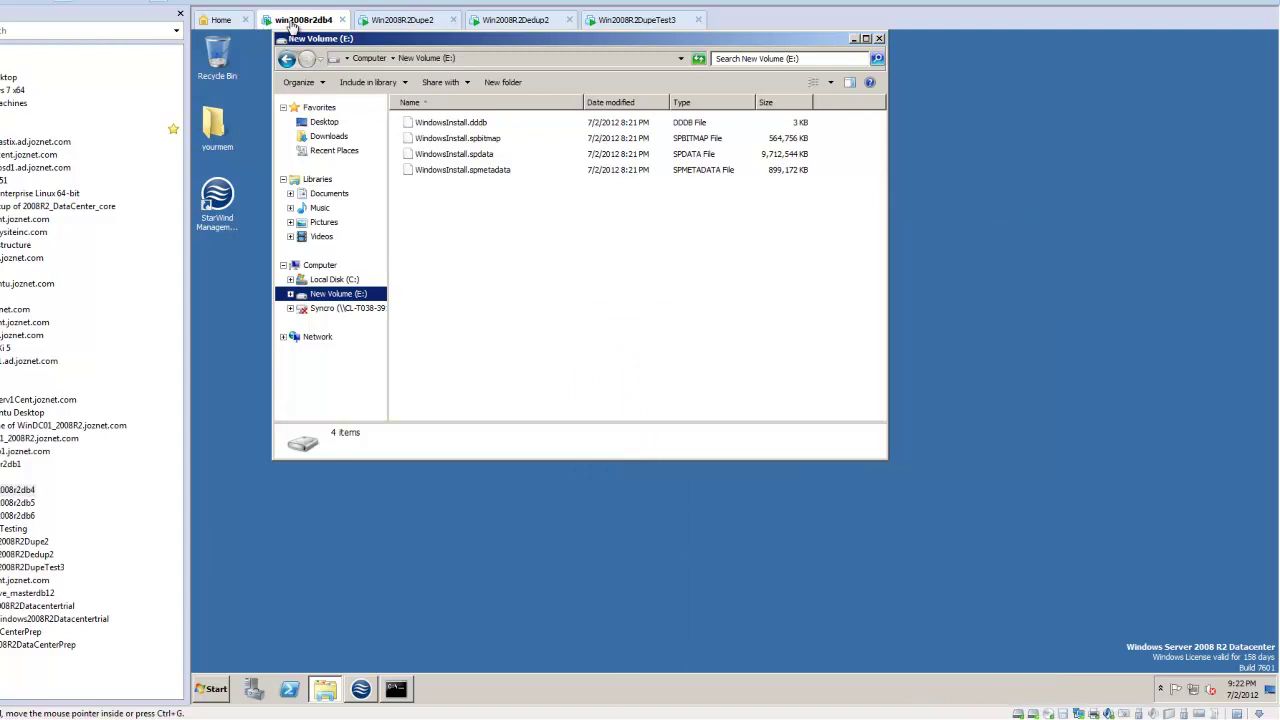
{"action": "left_click", "coordinate": [216, 688]}
{"action": "left_click", "coordinate": [688, 572]}
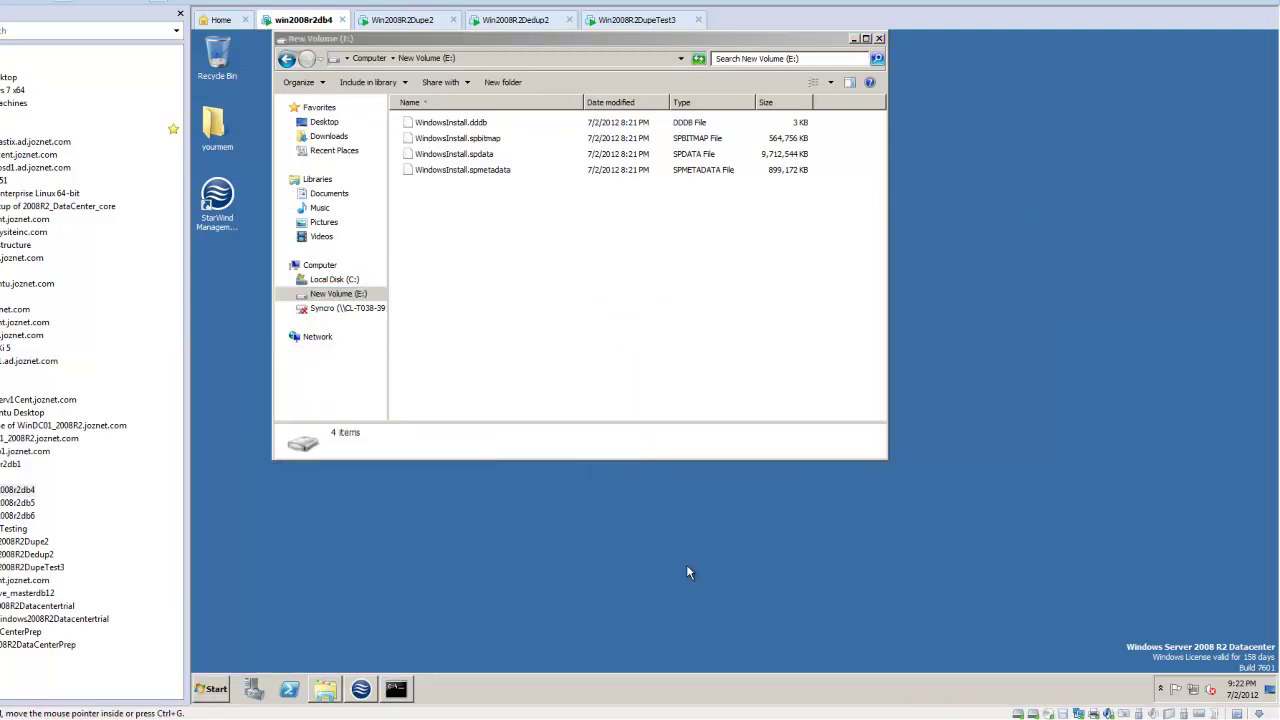
Step: Launch Task Manager from the Ctrl+Alt+Insert security screen, check 3.79 GB memory use, then close it
{"action": "key", "text": "ctrl+alt+Insert"}
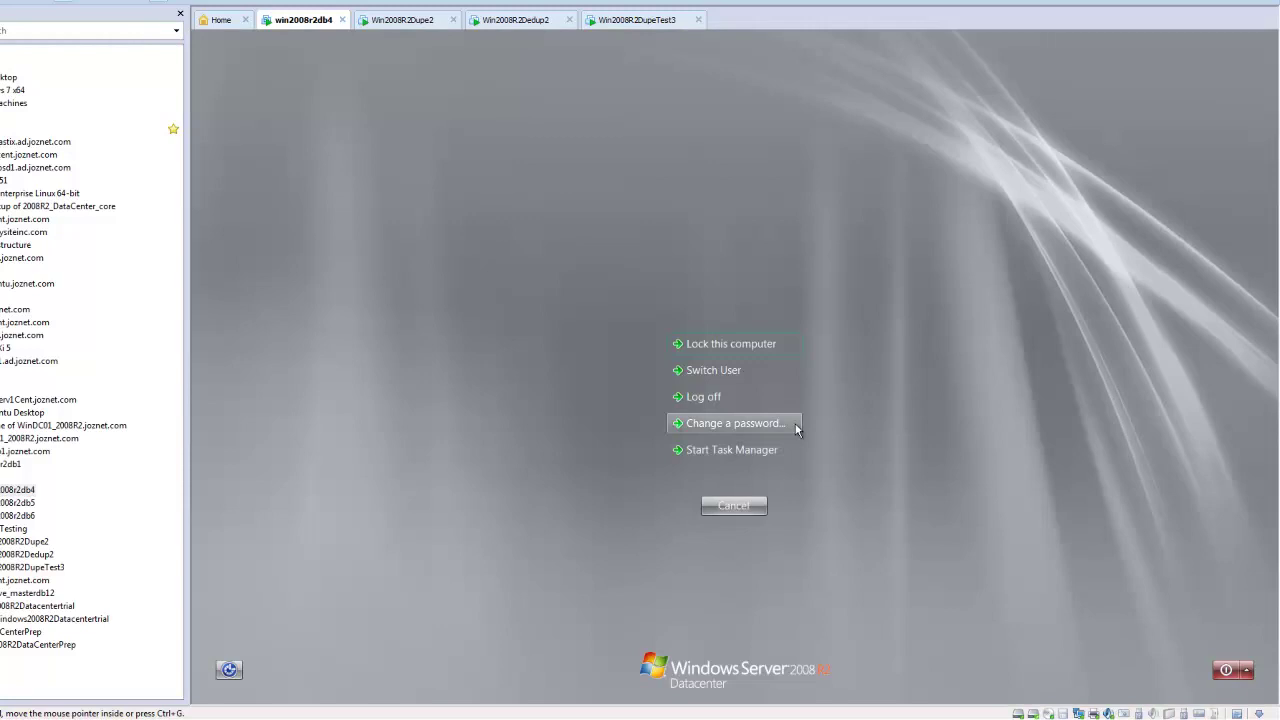
{"action": "left_click", "coordinate": [748, 457]}
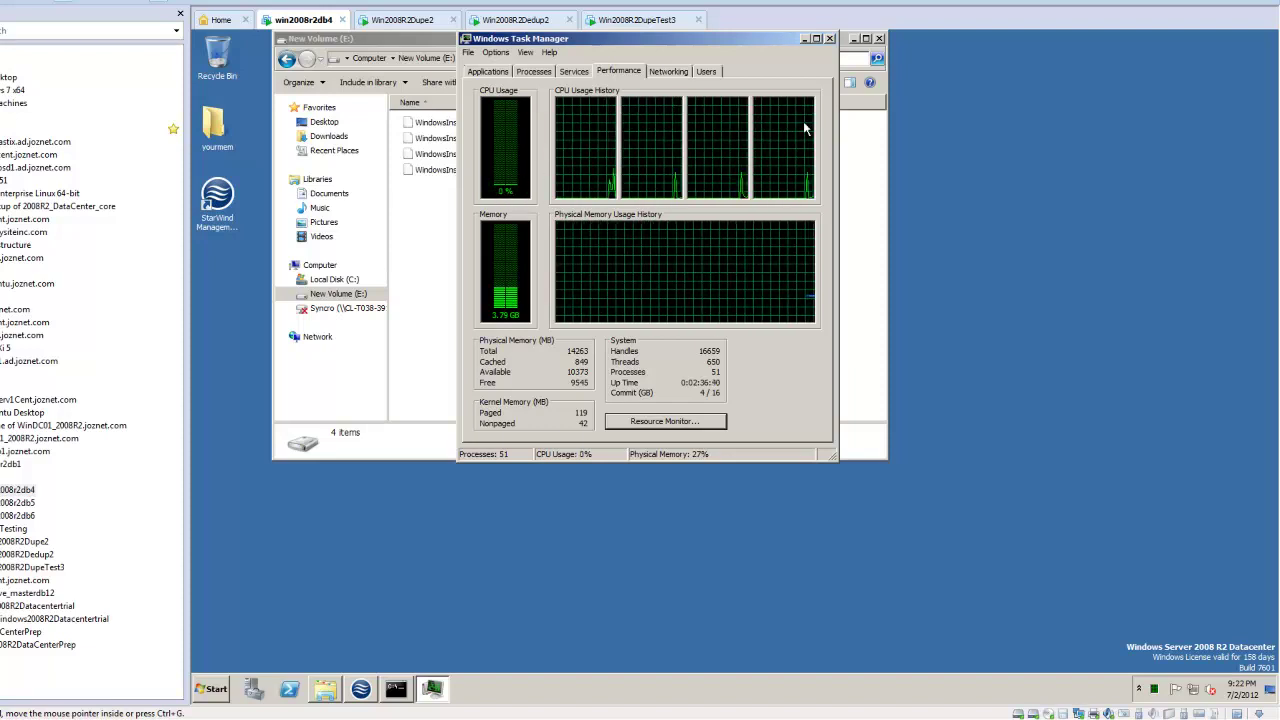
{"action": "left_click", "coordinate": [829, 39]}
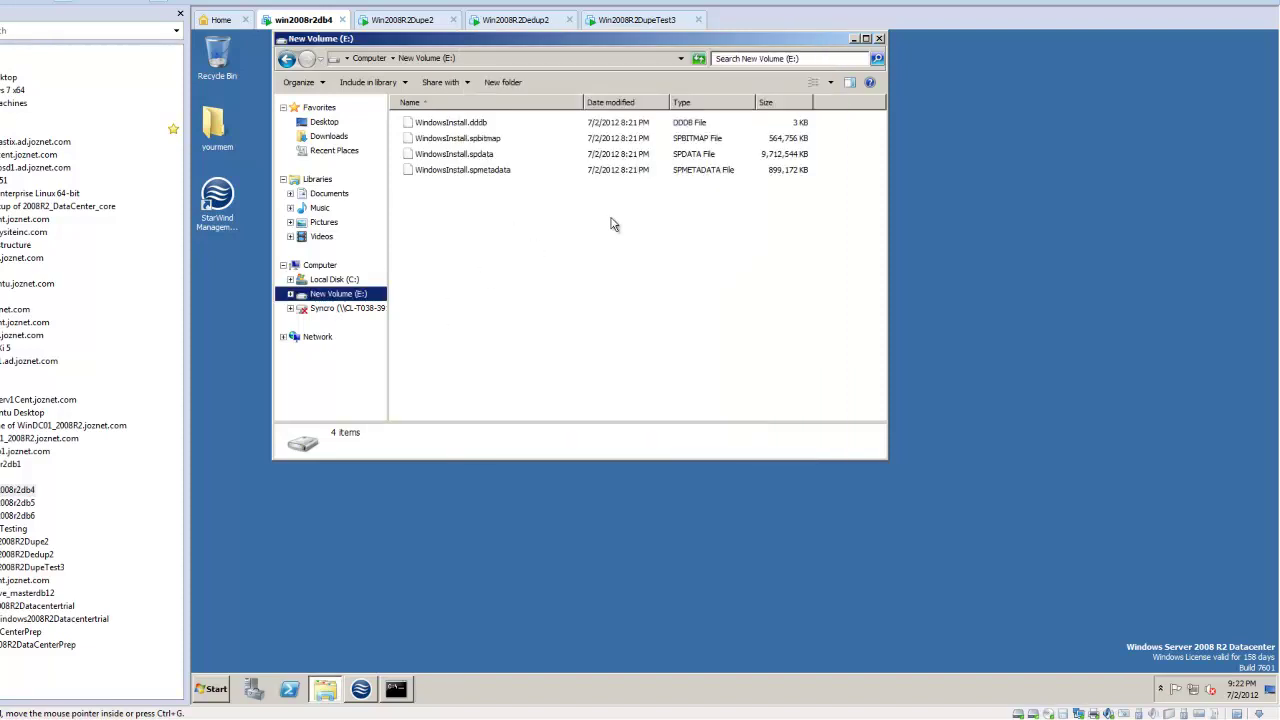
{"action": "right_click", "coordinate": [548, 281]}
Step: Reopen New Volume (E:) from Computer, refresh the listing twice, and select WindowsInstall.spmetadata
{"action": "left_click", "coordinate": [364, 60]}
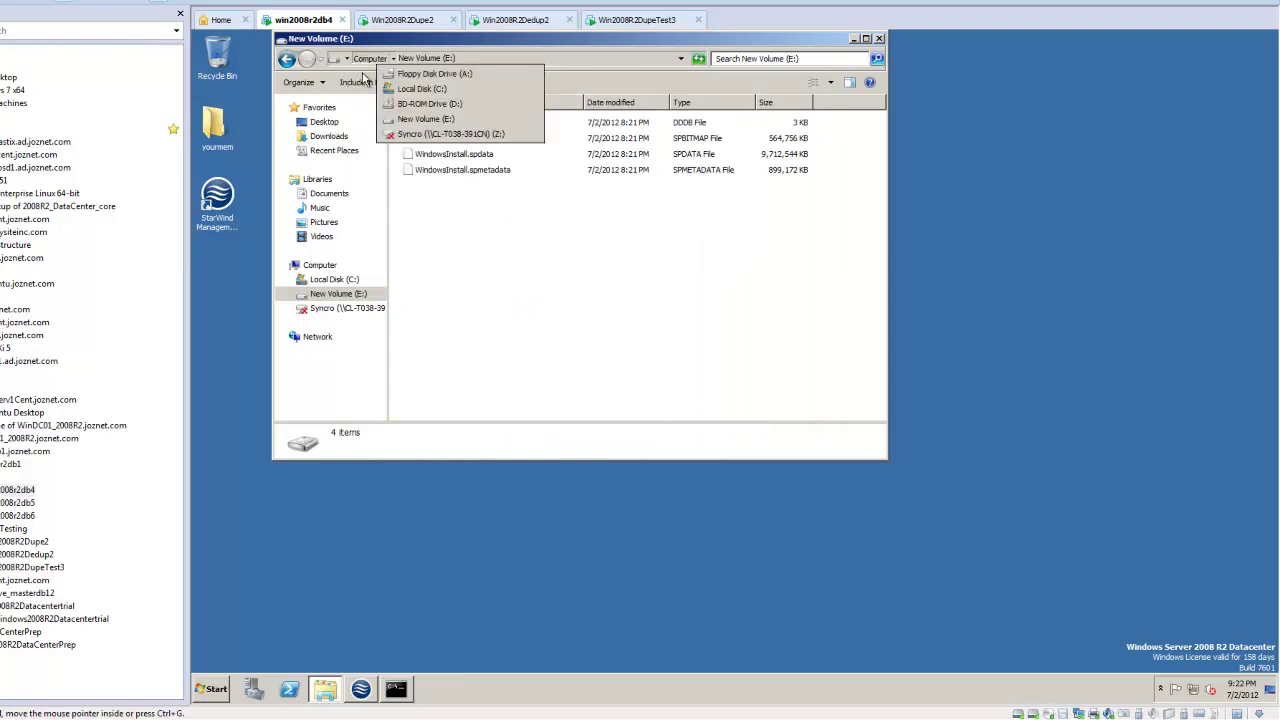
{"action": "left_click", "coordinate": [367, 60]}
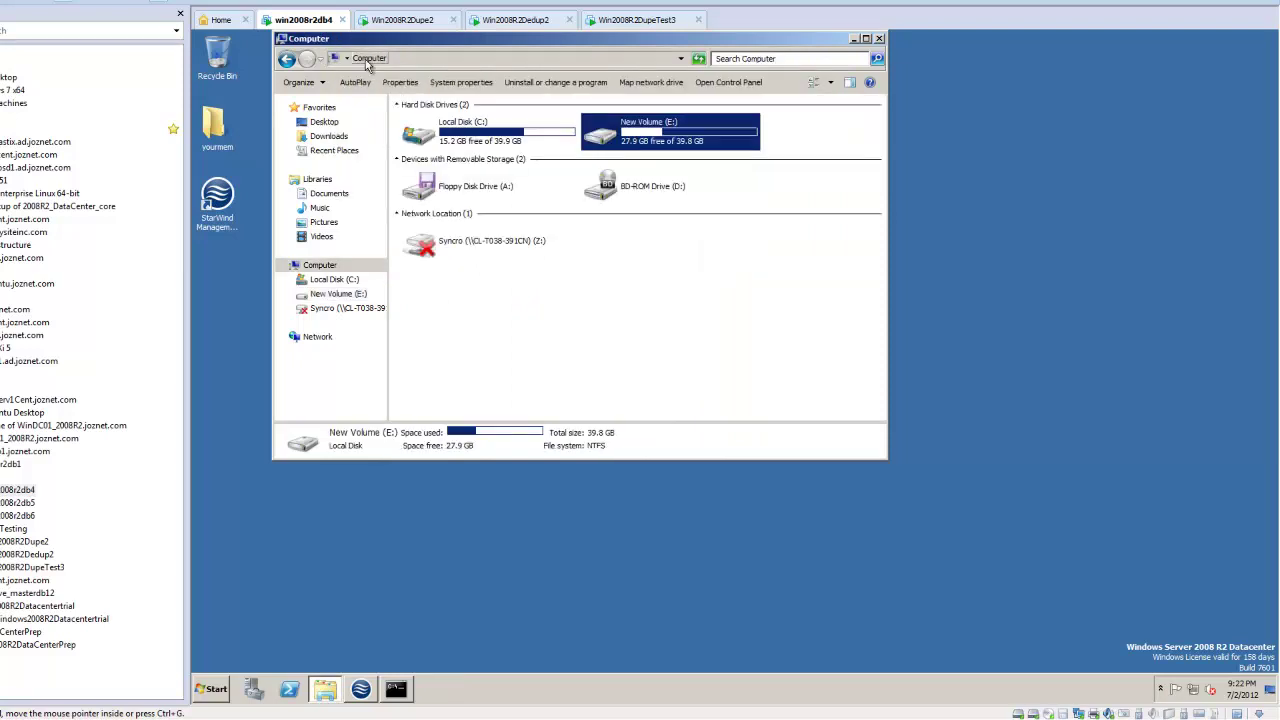
{"action": "double_click", "coordinate": [612, 143]}
{"action": "right_click", "coordinate": [571, 253]}
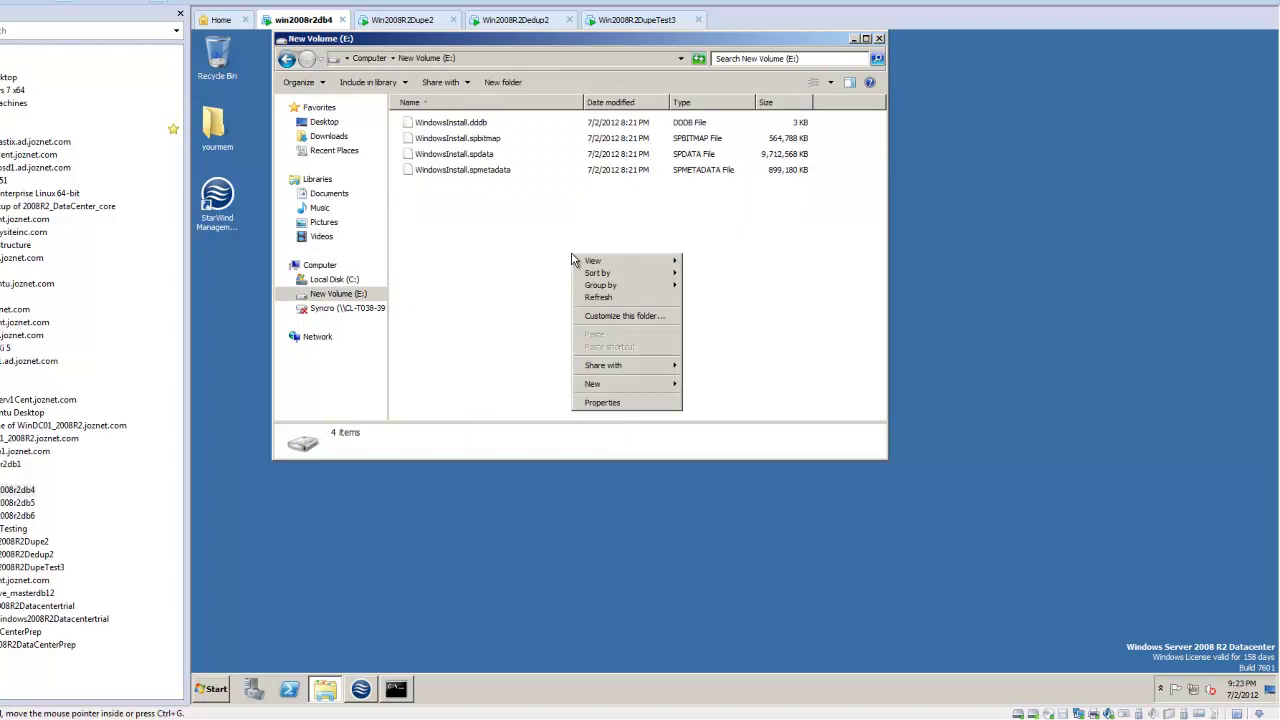
{"action": "left_click", "coordinate": [596, 302]}
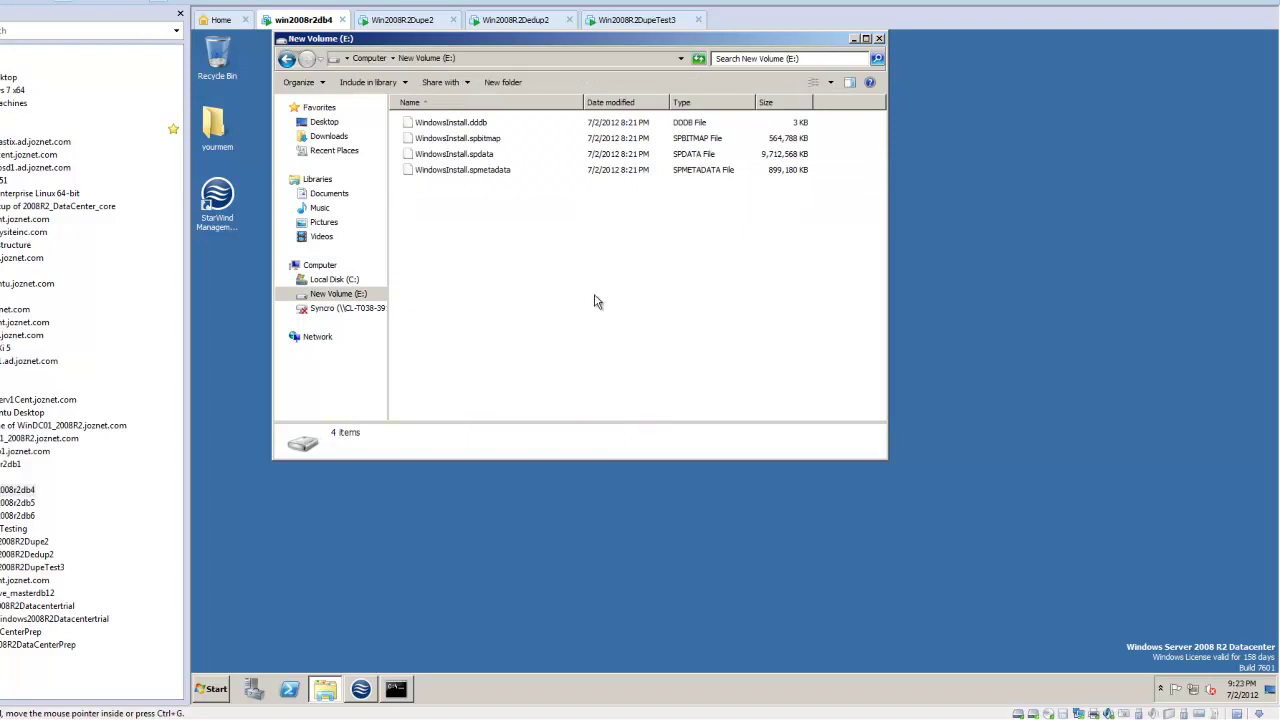
{"action": "right_click", "coordinate": [762, 248]}
{"action": "left_click", "coordinate": [788, 292]}
{"action": "left_click", "coordinate": [505, 170]}
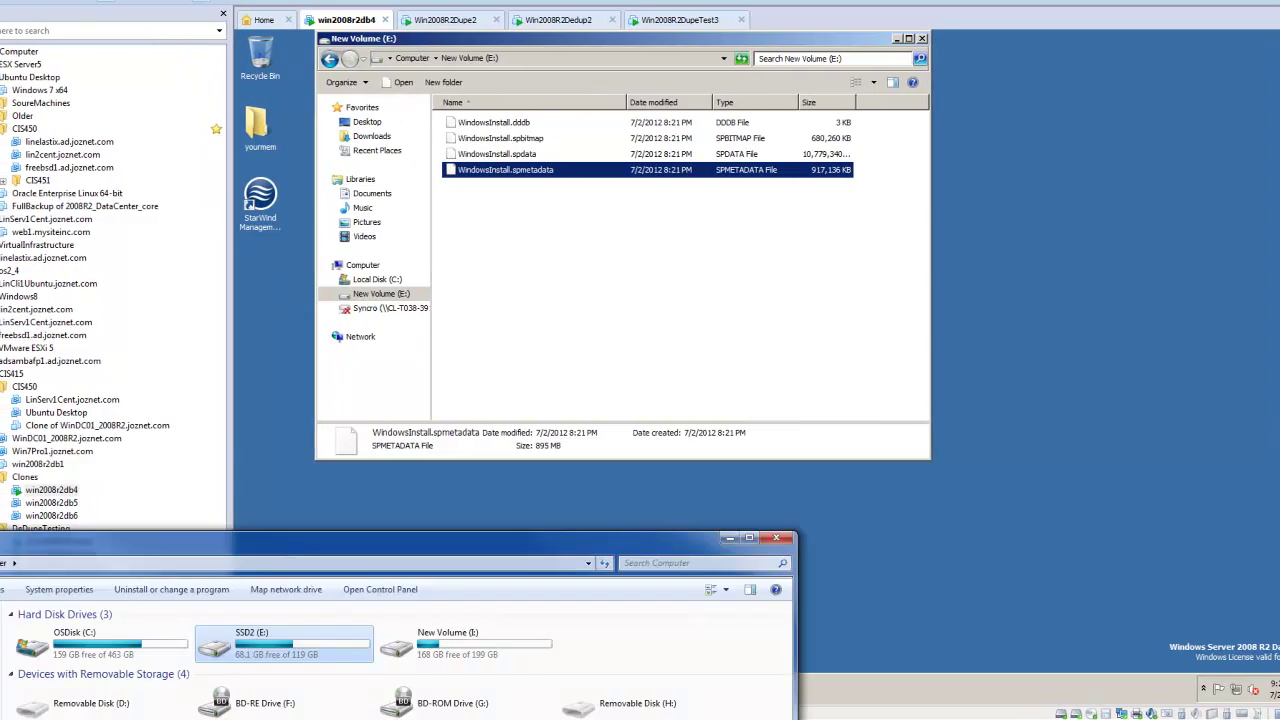
{"action": "key", "text": "super+e"}
{"action": "left_click_drag", "start_coordinate": [594, 545], "coordinate": [742, 219]}
{"action": "right_click", "coordinate": [566, 325]}
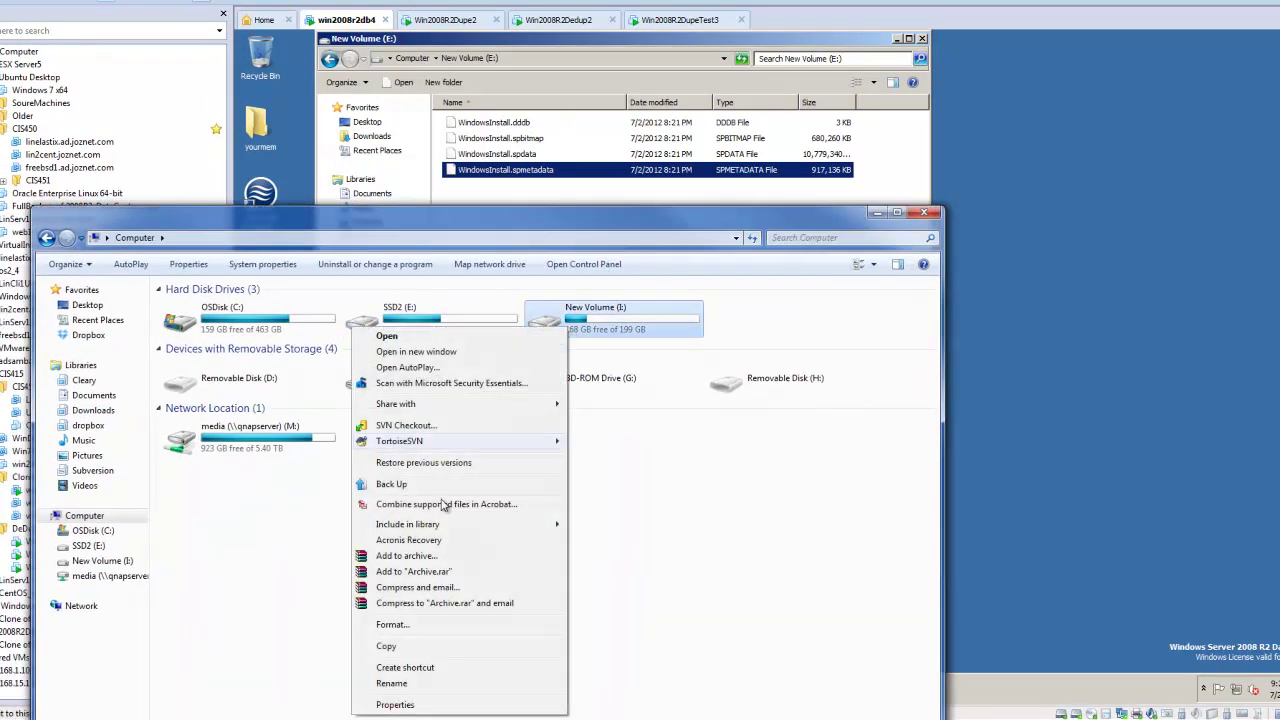
{"action": "left_click", "coordinate": [405, 705]}
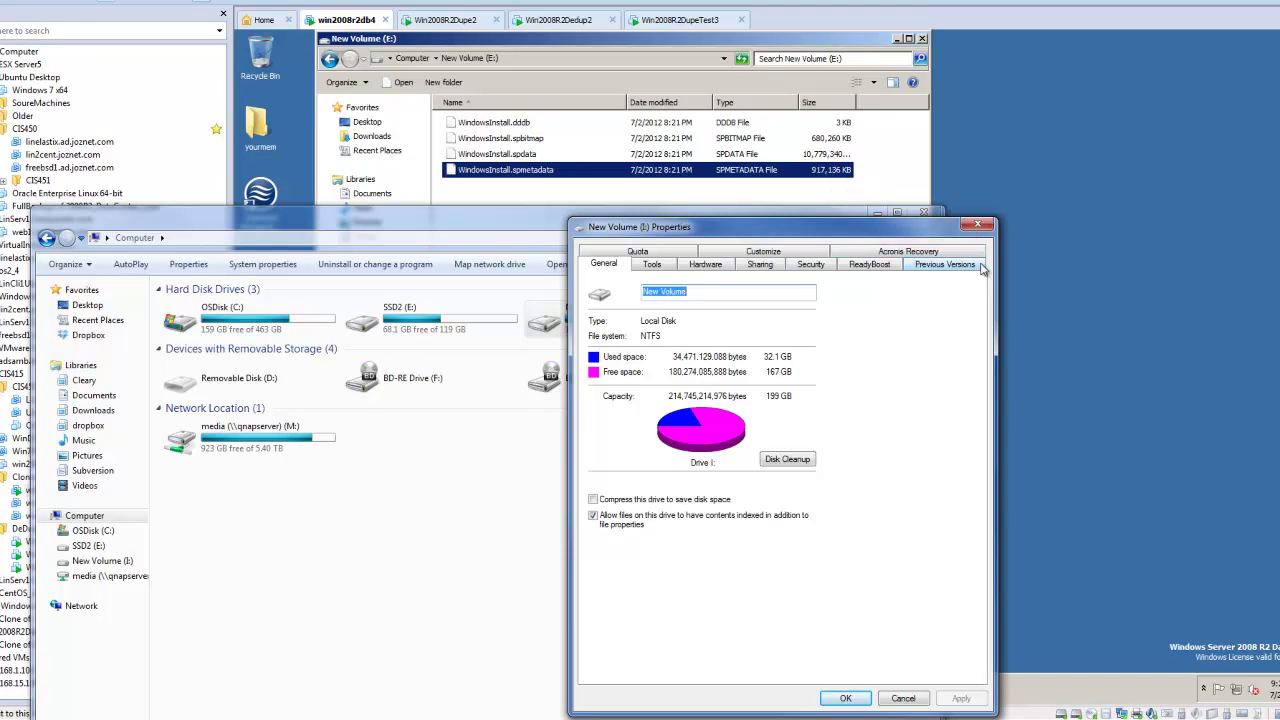
{"action": "left_click", "coordinate": [977, 223]}
{"action": "left_click", "coordinate": [925, 214]}
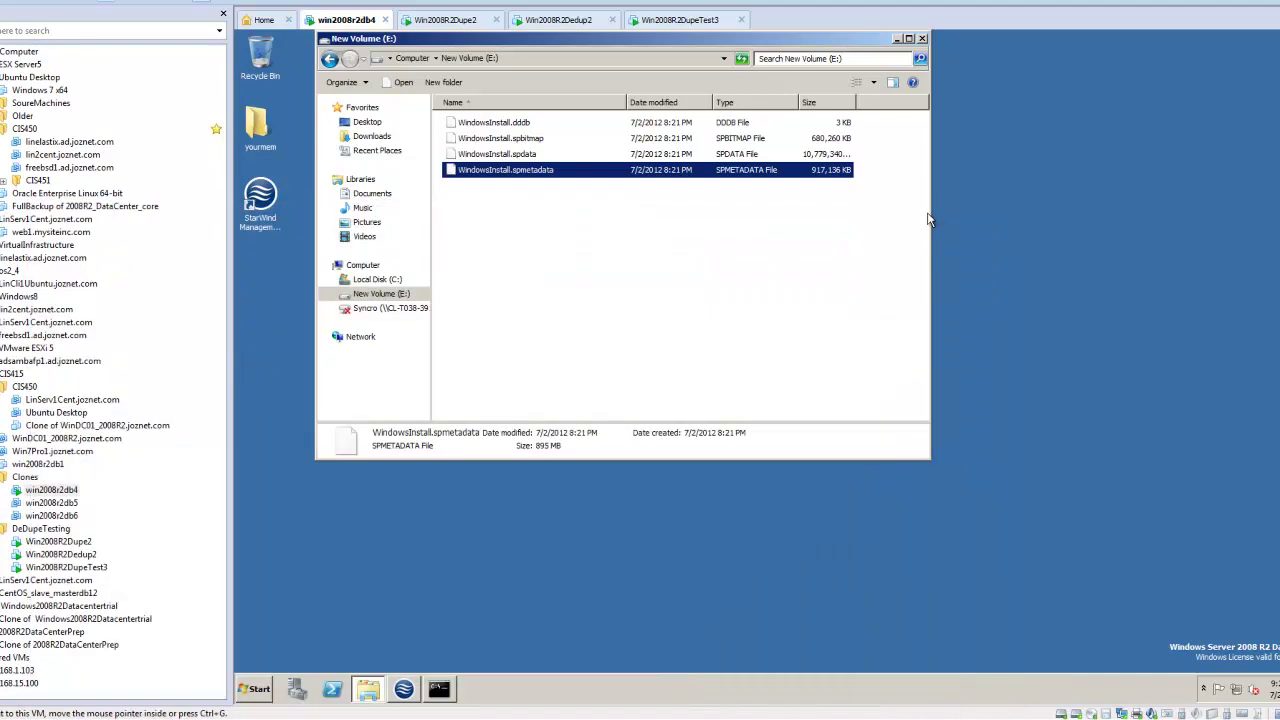
Step: On Win2008R2Dupe2, launch AS SSD Benchmark with administrator rights against the 39.99 GB virtual disk
{"action": "left_click", "coordinate": [445, 19]}
{"action": "left_click", "coordinate": [620, 254]}
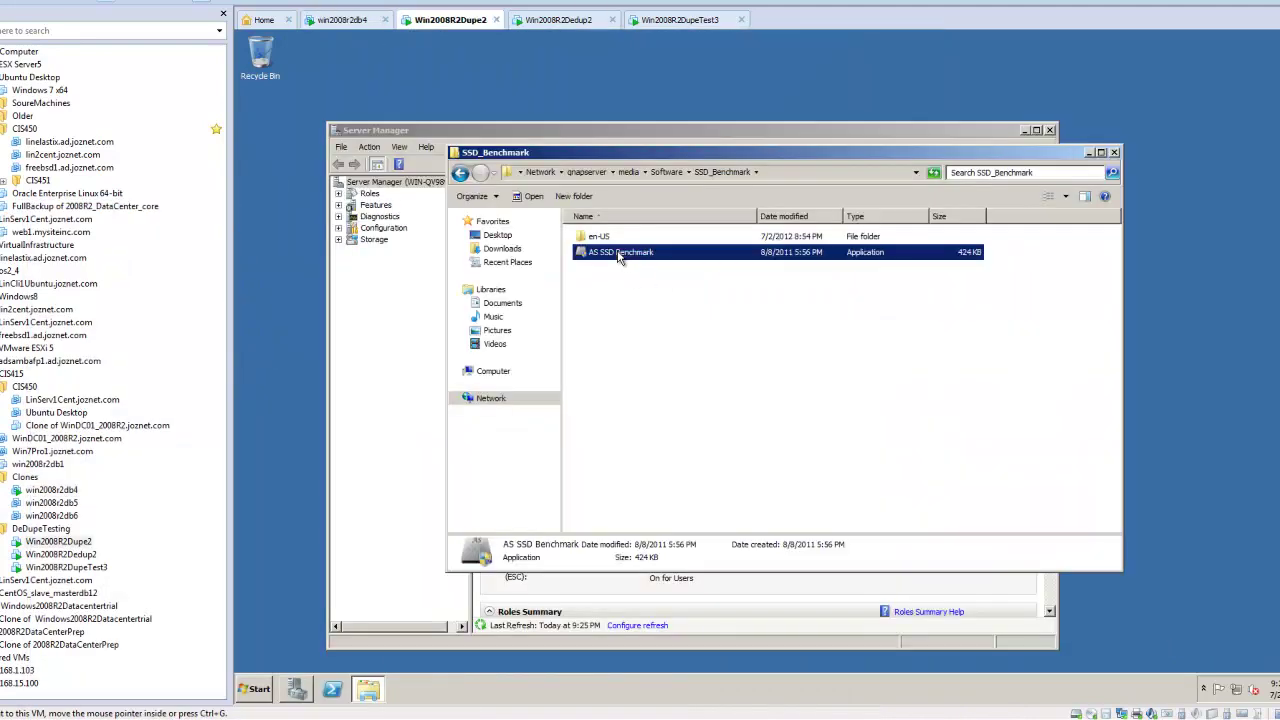
{"action": "double_click", "coordinate": [623, 254]}
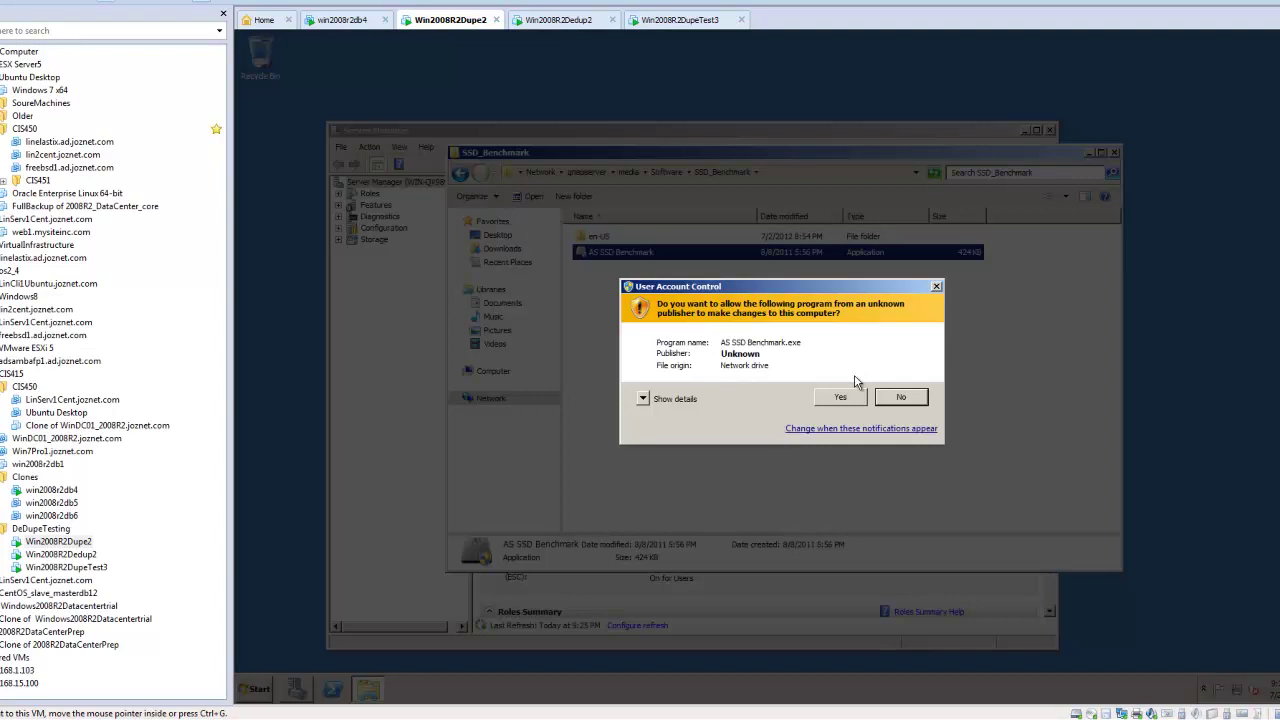
{"action": "left_click", "coordinate": [840, 397]}
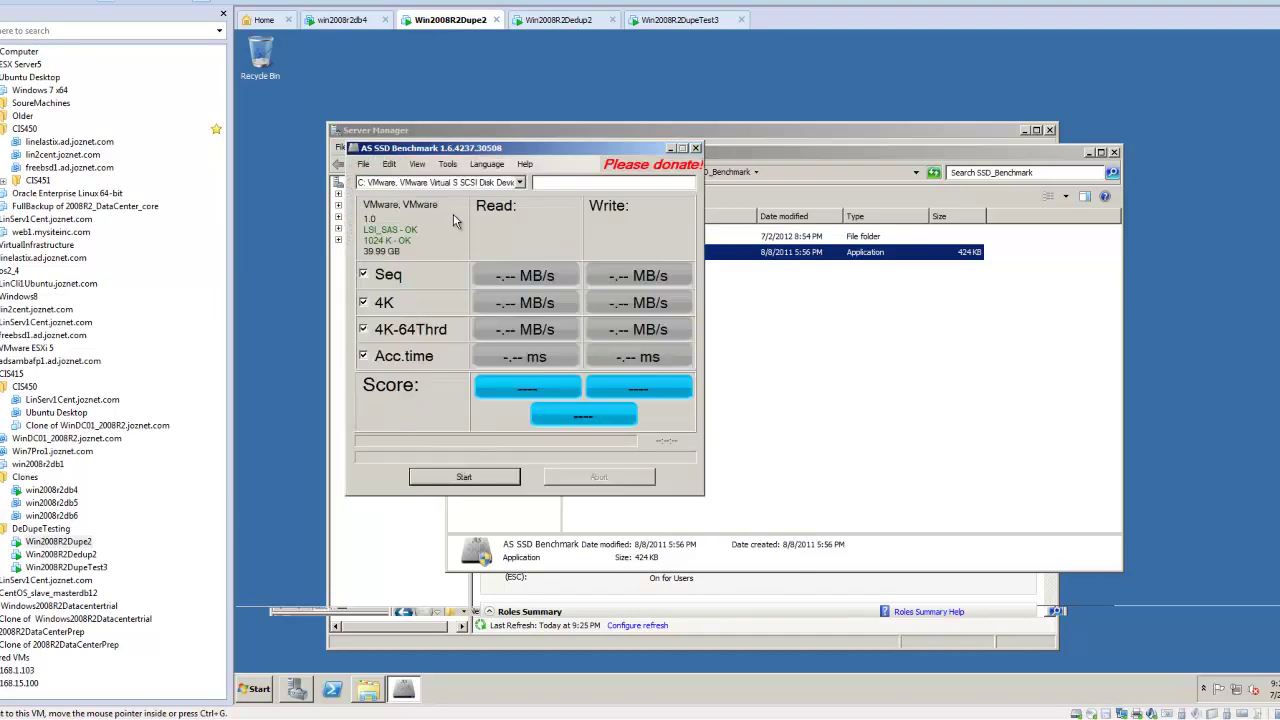
Step: Start the AS SSD benchmark and watch host network activity in Task Manager's Networking view
{"action": "left_click", "coordinate": [461, 479]}
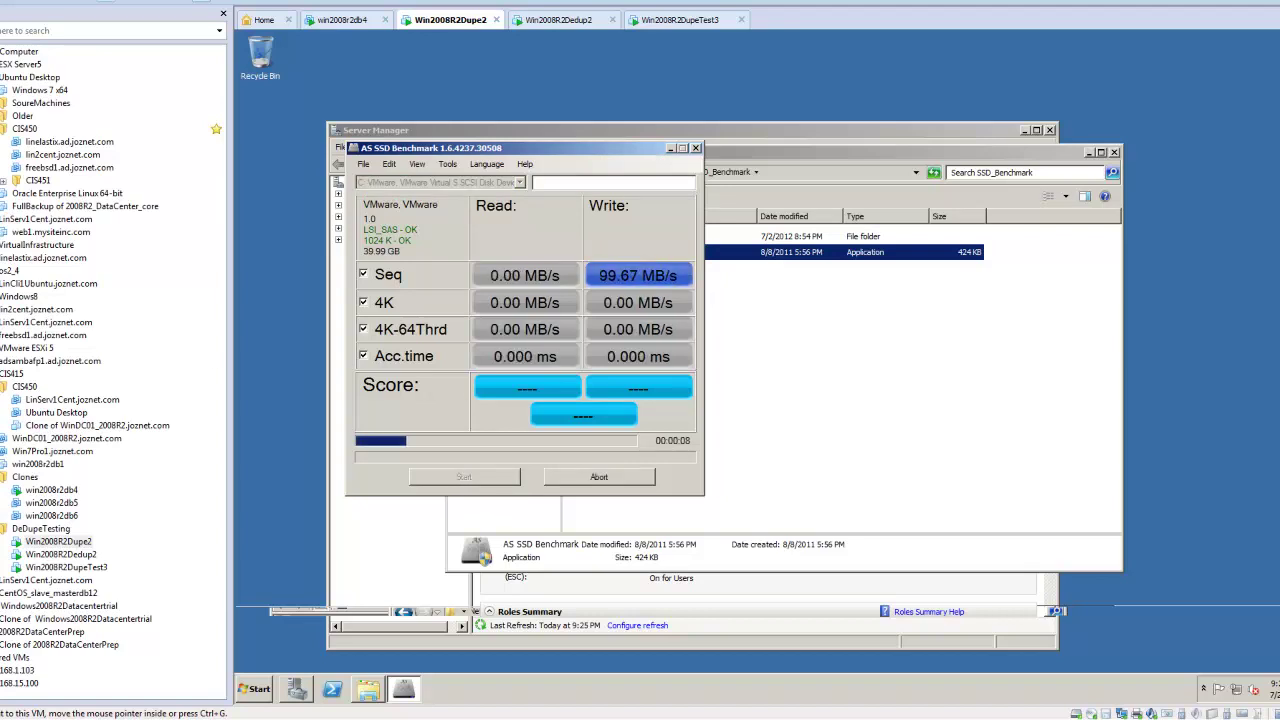
{"action": "key", "text": "ctrl+shift+Escape"}
{"action": "left_click_drag", "start_coordinate": [1100, 231], "coordinate": [1093, 187]}
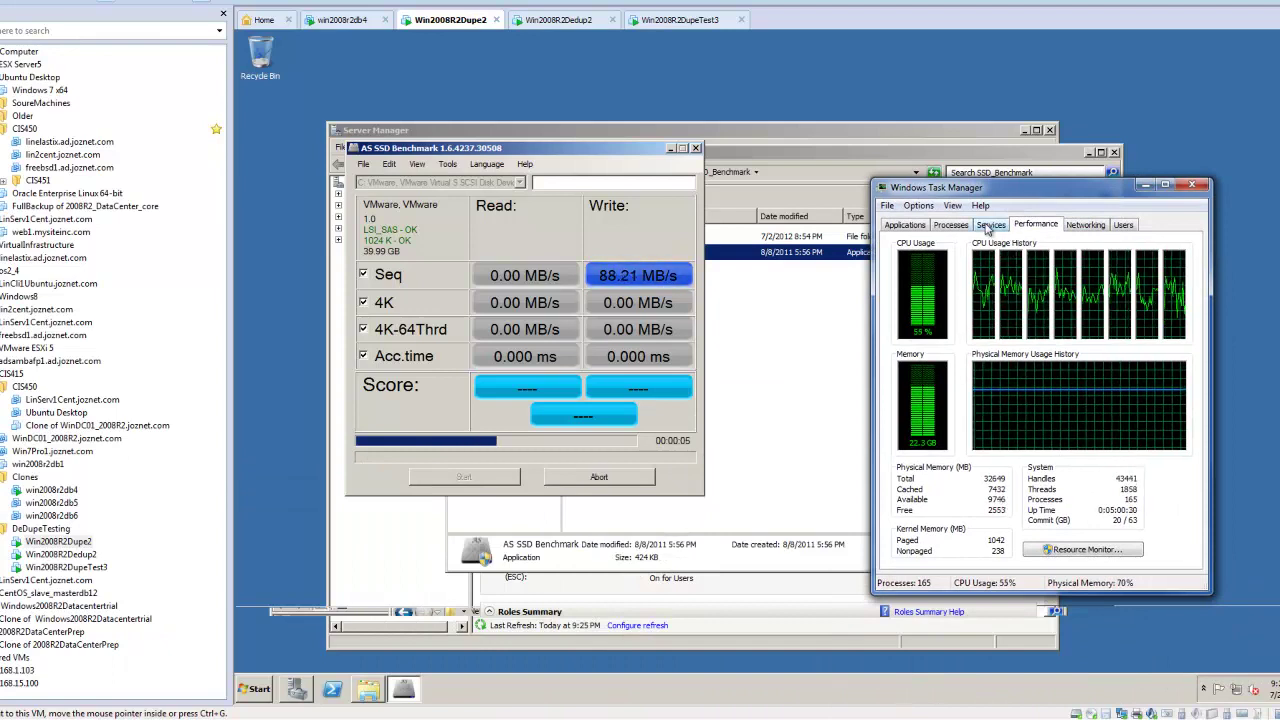
{"action": "left_click", "coordinate": [1090, 225]}
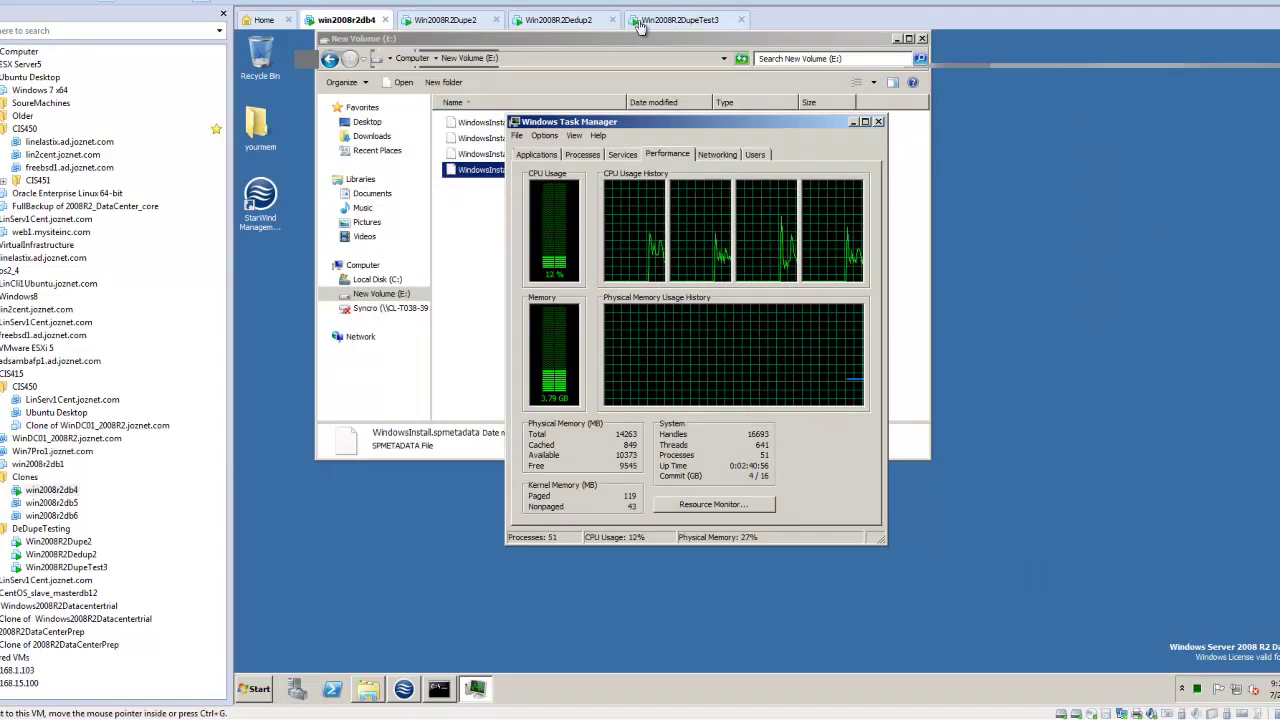
Step: Check Win2008R2Dedup2 and Win2008R2DupeTest3, then return to Win2008R2Dupe2's running benchmark
{"action": "left_click", "coordinate": [545, 20]}
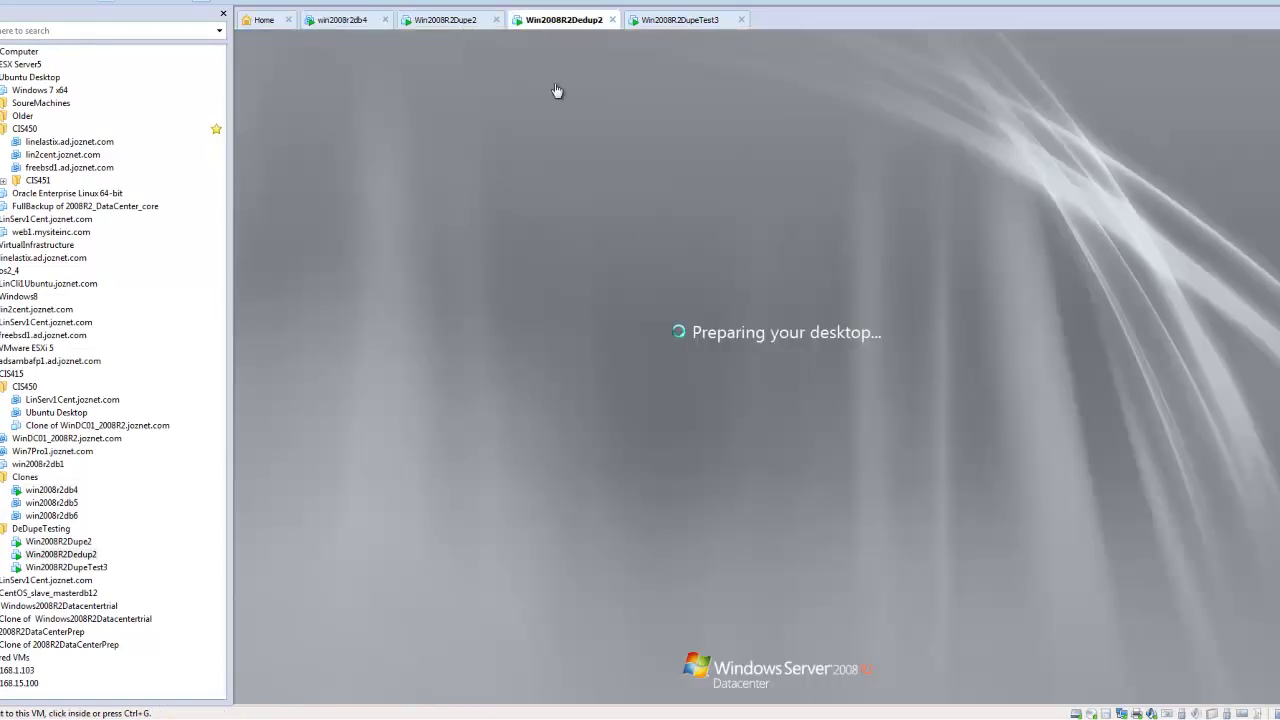
{"action": "left_click", "coordinate": [425, 20]}
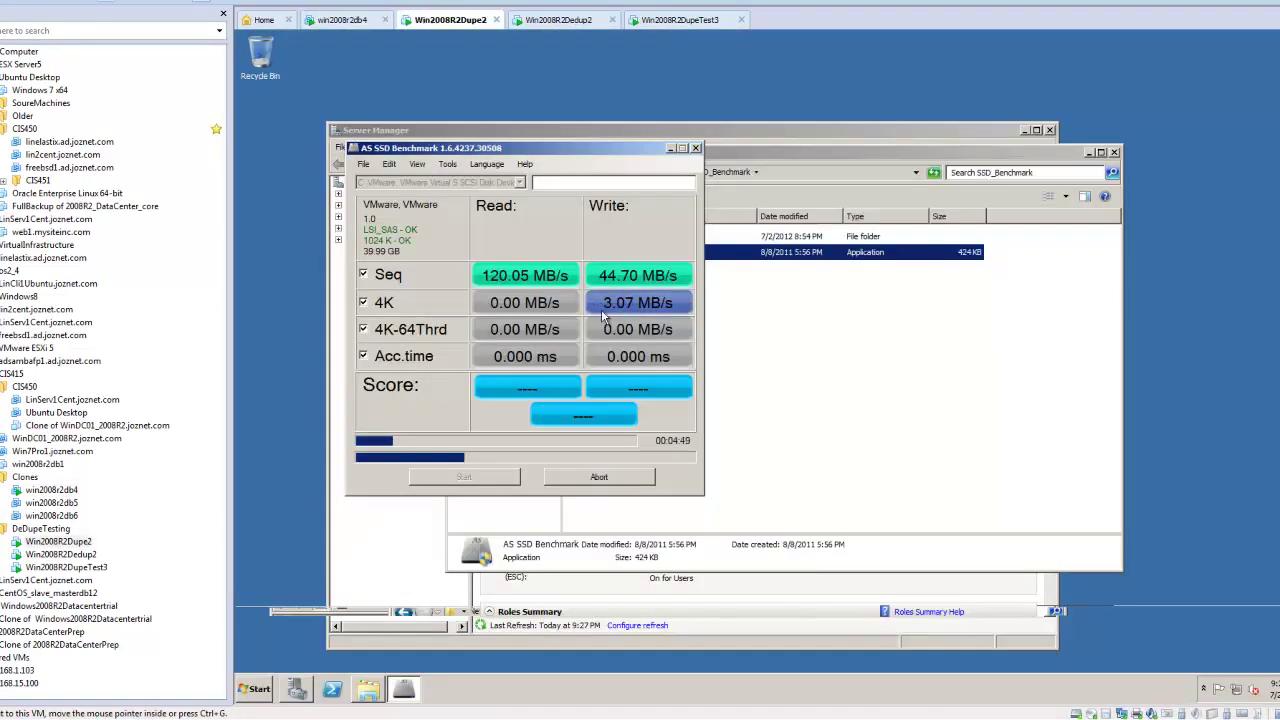
{"action": "left_click", "coordinate": [680, 22]}
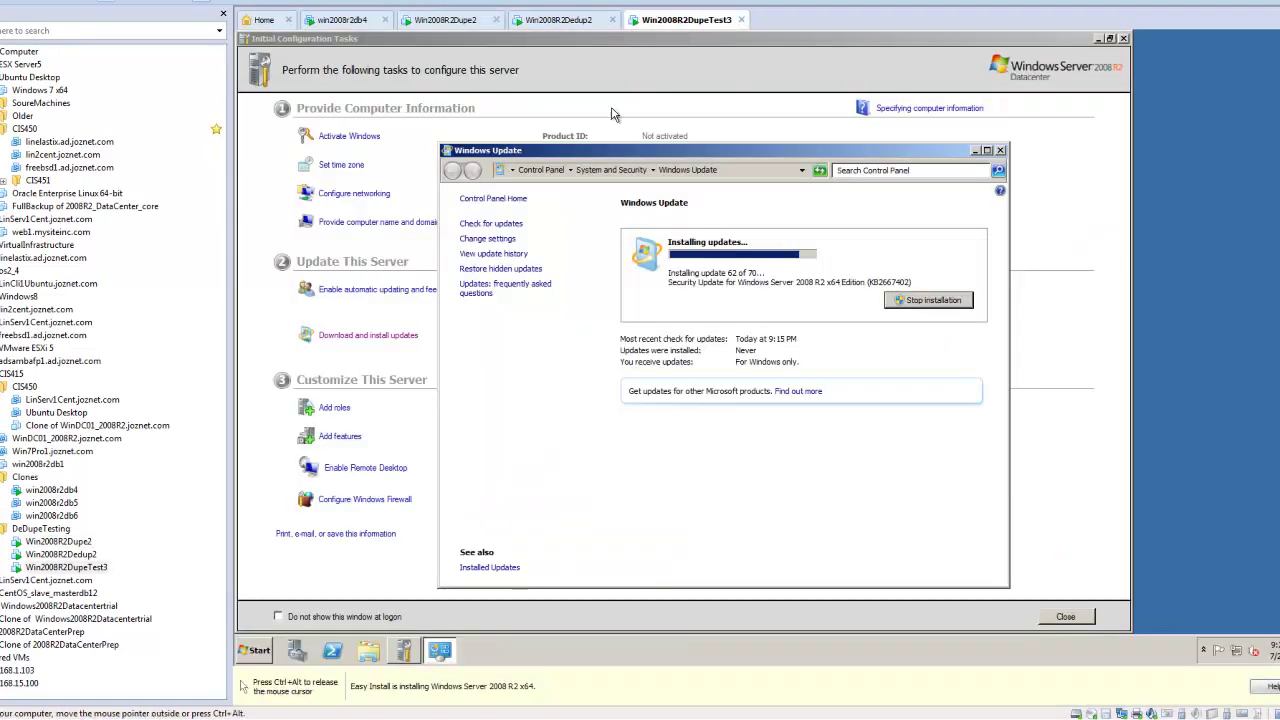
{"action": "left_click", "coordinate": [562, 20]}
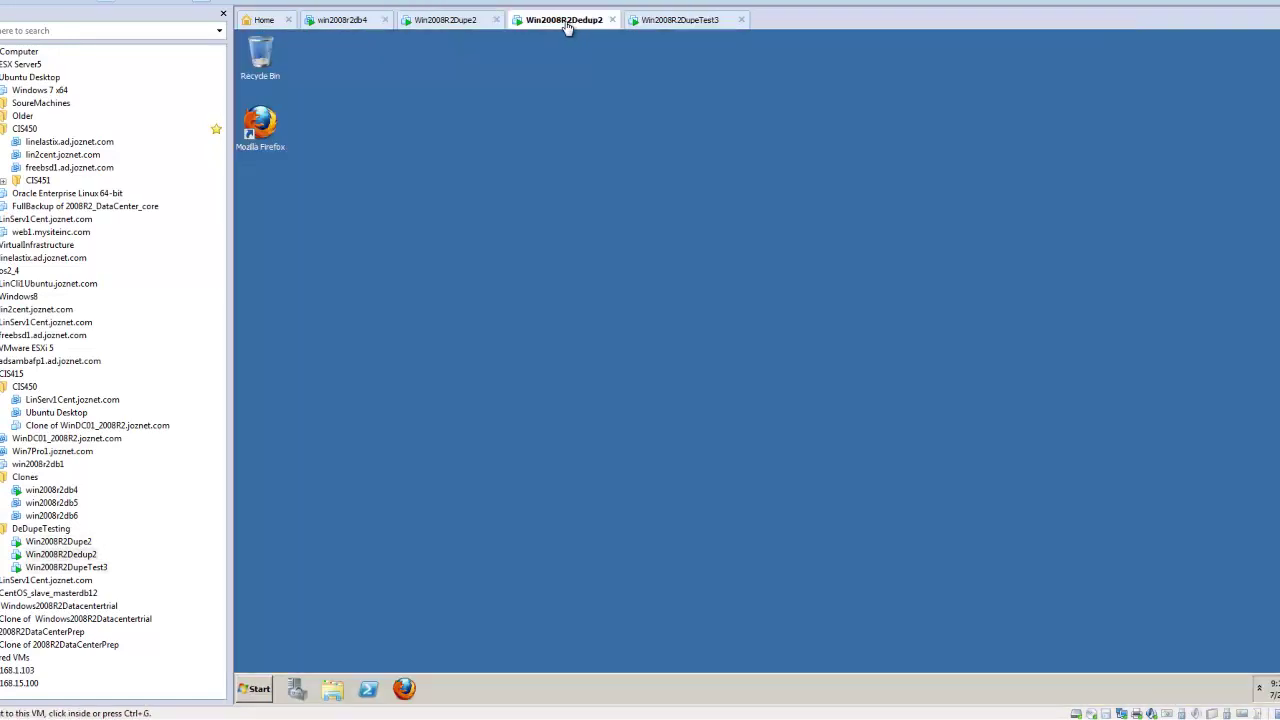
{"action": "left_click", "coordinate": [465, 22]}
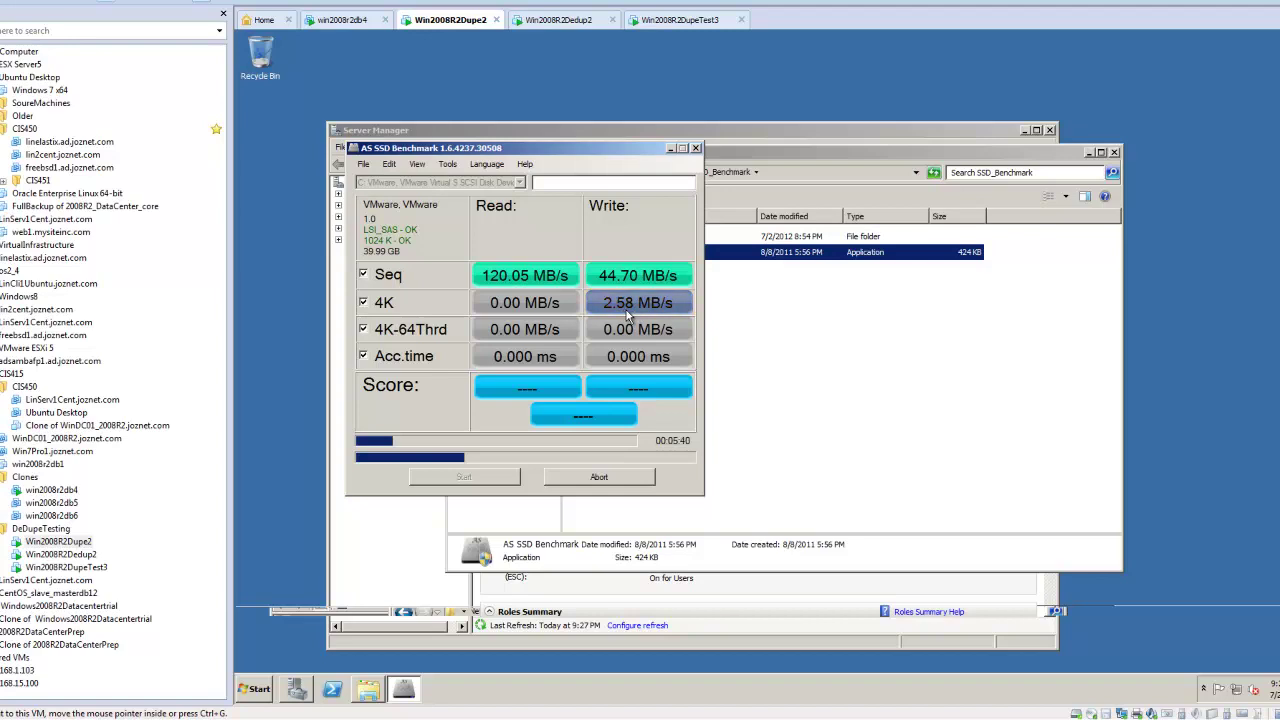
Step: Open the host Task Manager from win2008r2db4, then check the Dupe2 benchmark and DupeTest3 clone
{"action": "left_click", "coordinate": [342, 20]}
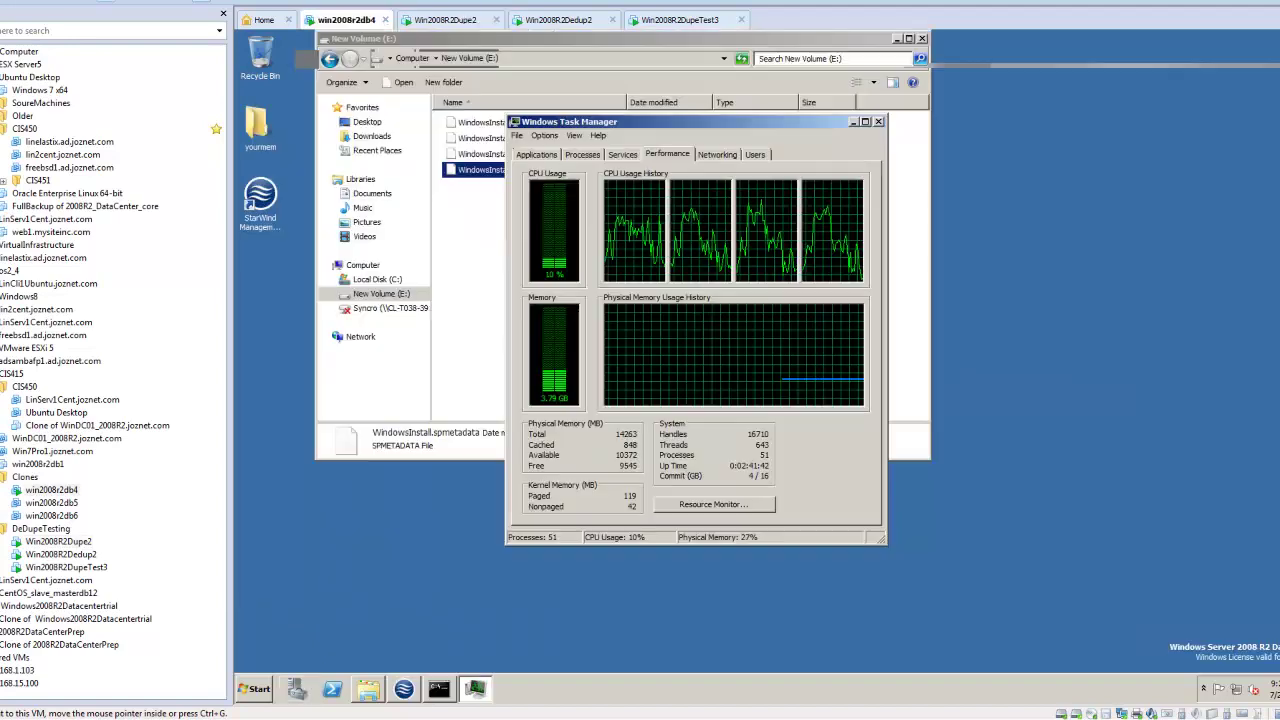
{"action": "key", "text": "ctrl+shift+Escape"}
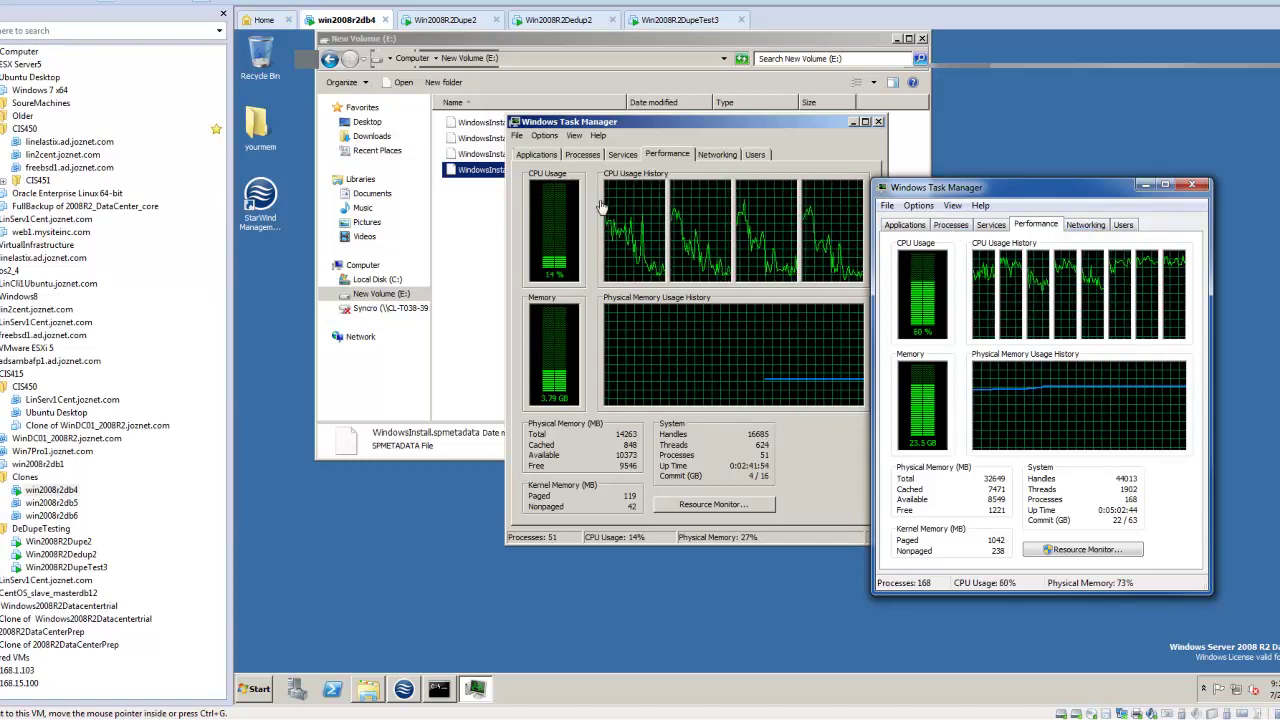
{"action": "left_click", "coordinate": [445, 19]}
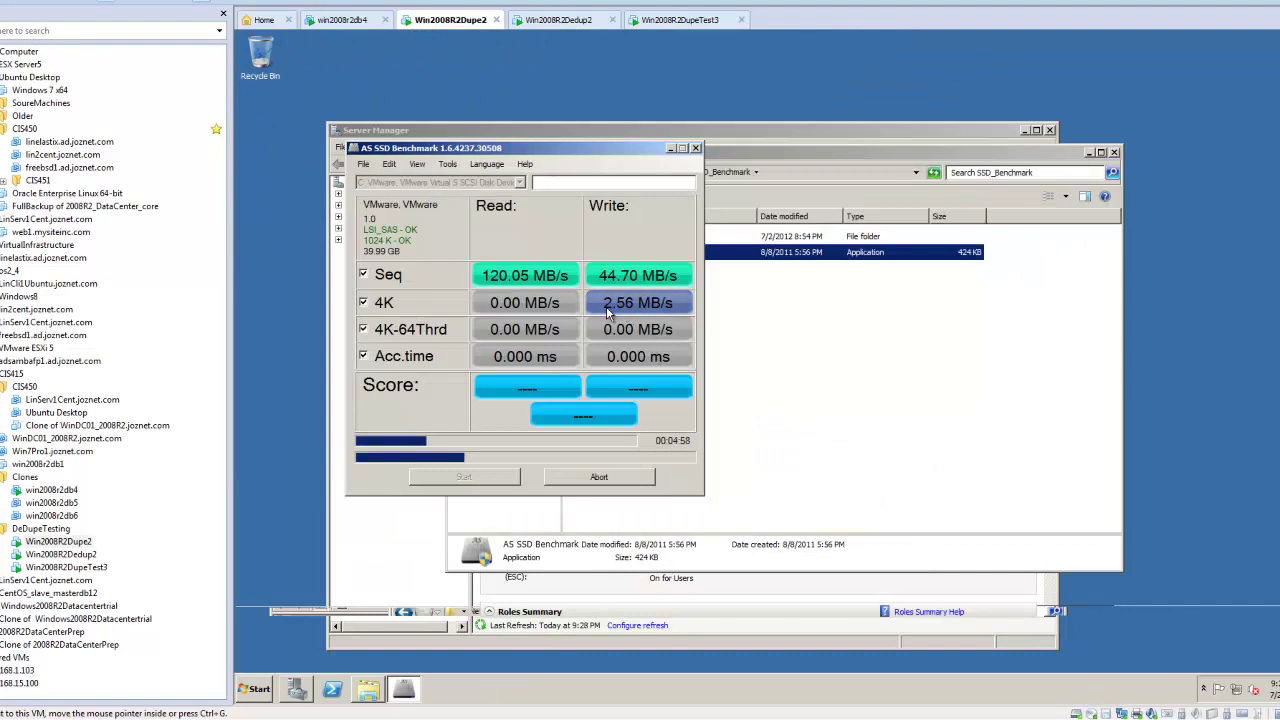
{"action": "left_click", "coordinate": [670, 21]}
{"action": "left_click", "coordinate": [450, 20]}
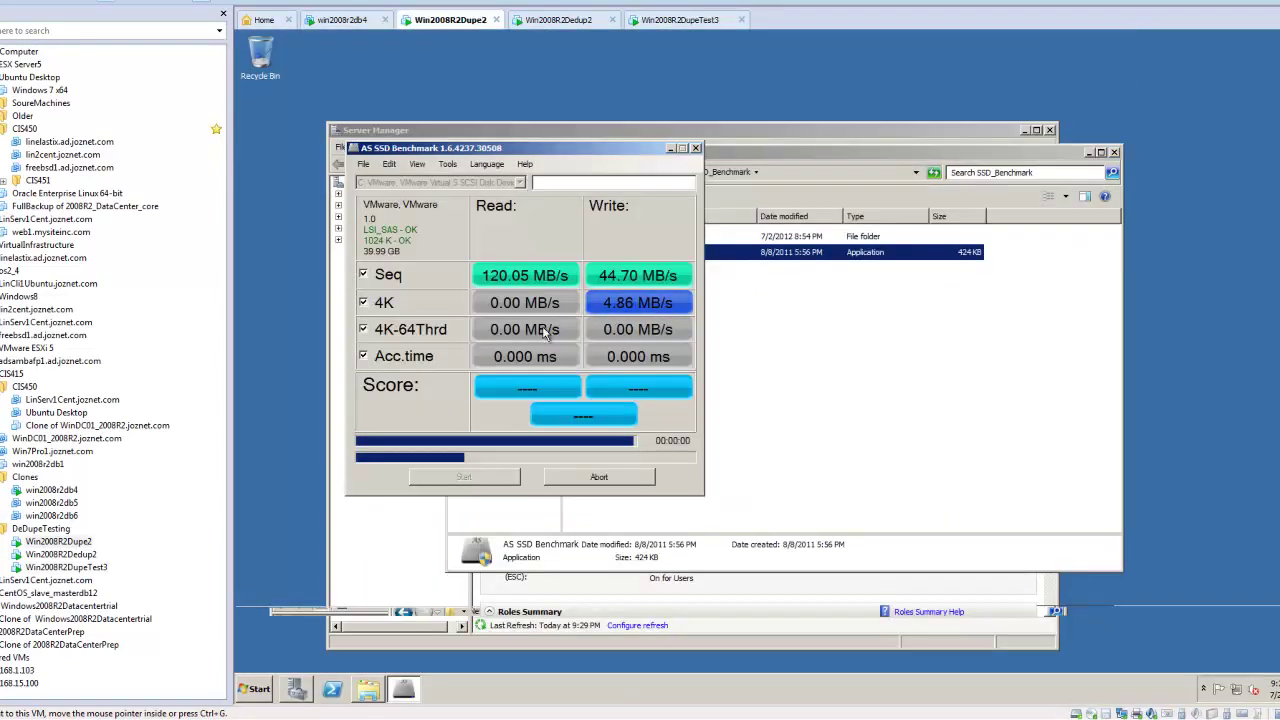
{"action": "left_click", "coordinate": [342, 22]}
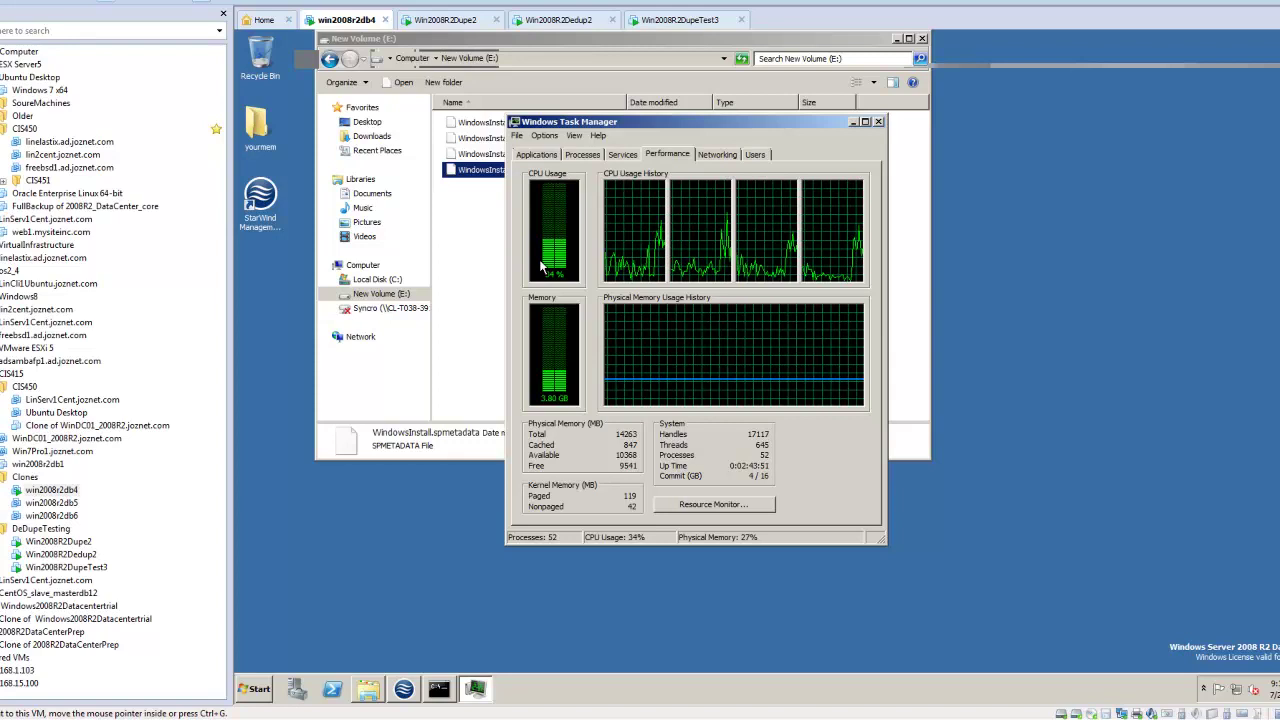
Step: Shift the VM's Task Manager left to expose growing file sizes and view host network activity
{"action": "left_click_drag", "start_coordinate": [563, 117], "coordinate": [442, 128]}
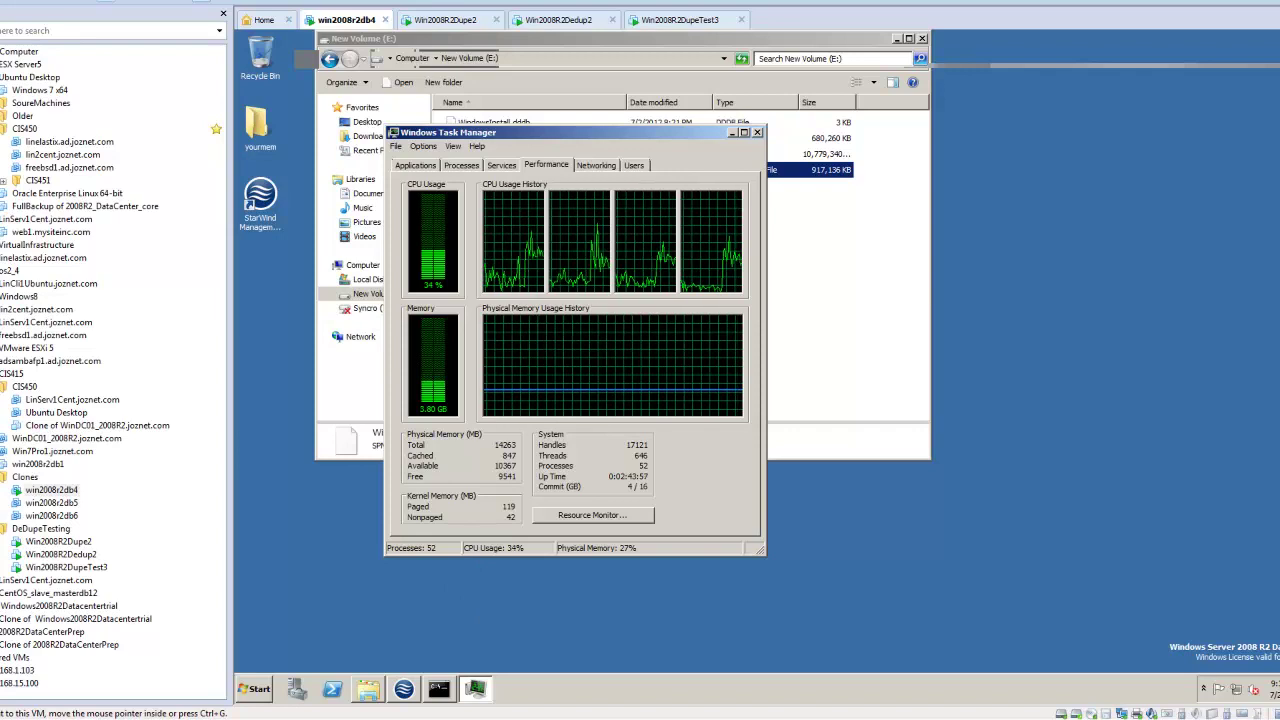
{"action": "key", "text": "alt+Tab"}
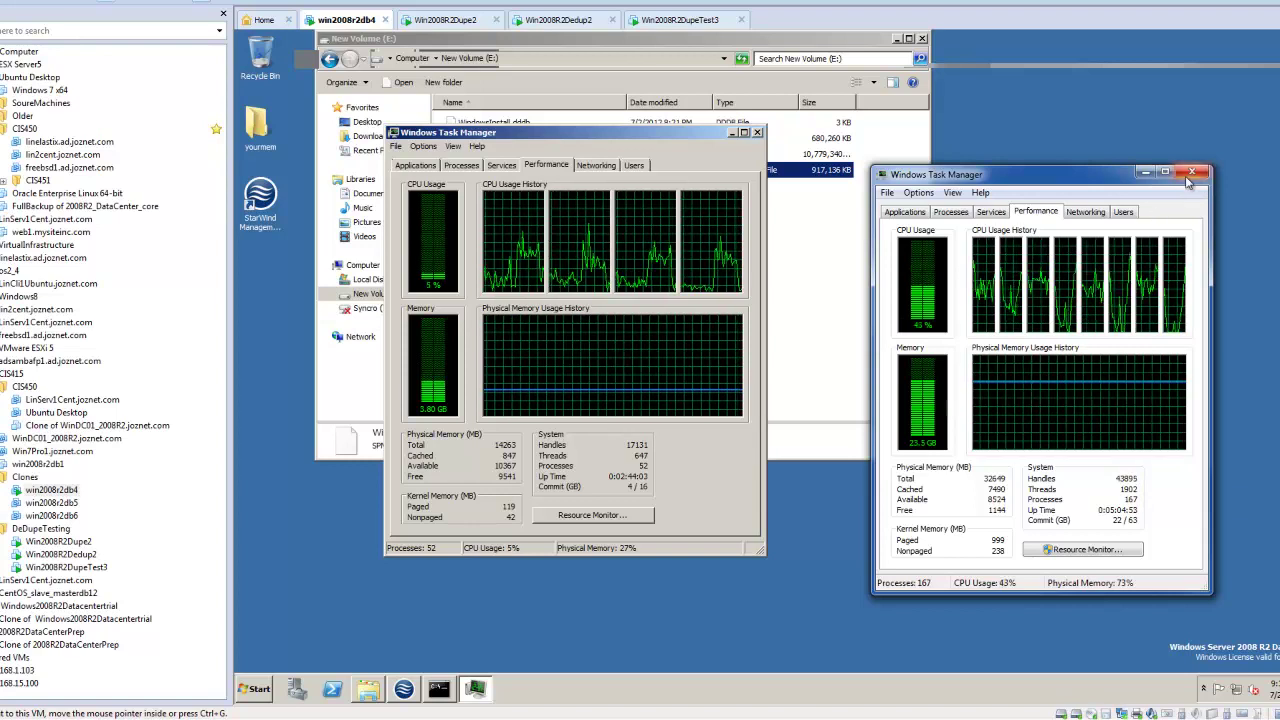
{"action": "left_click", "coordinate": [1085, 211]}
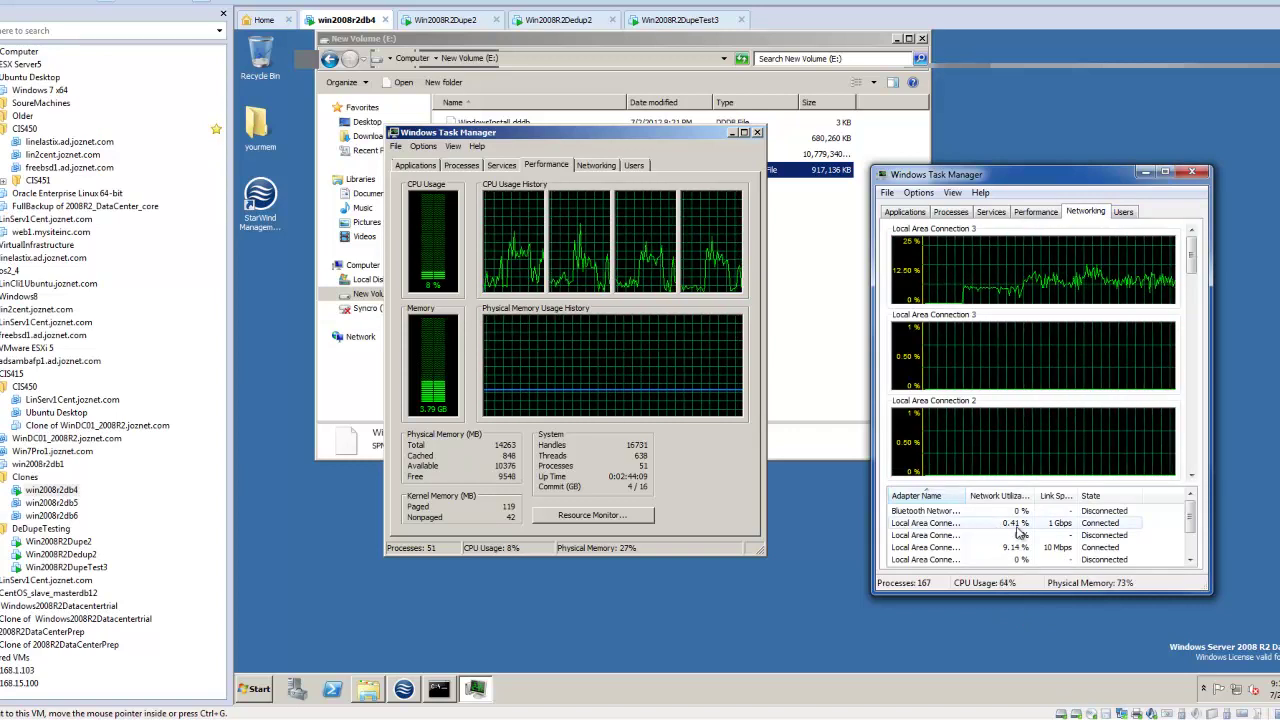
{"action": "left_click", "coordinate": [428, 25]}
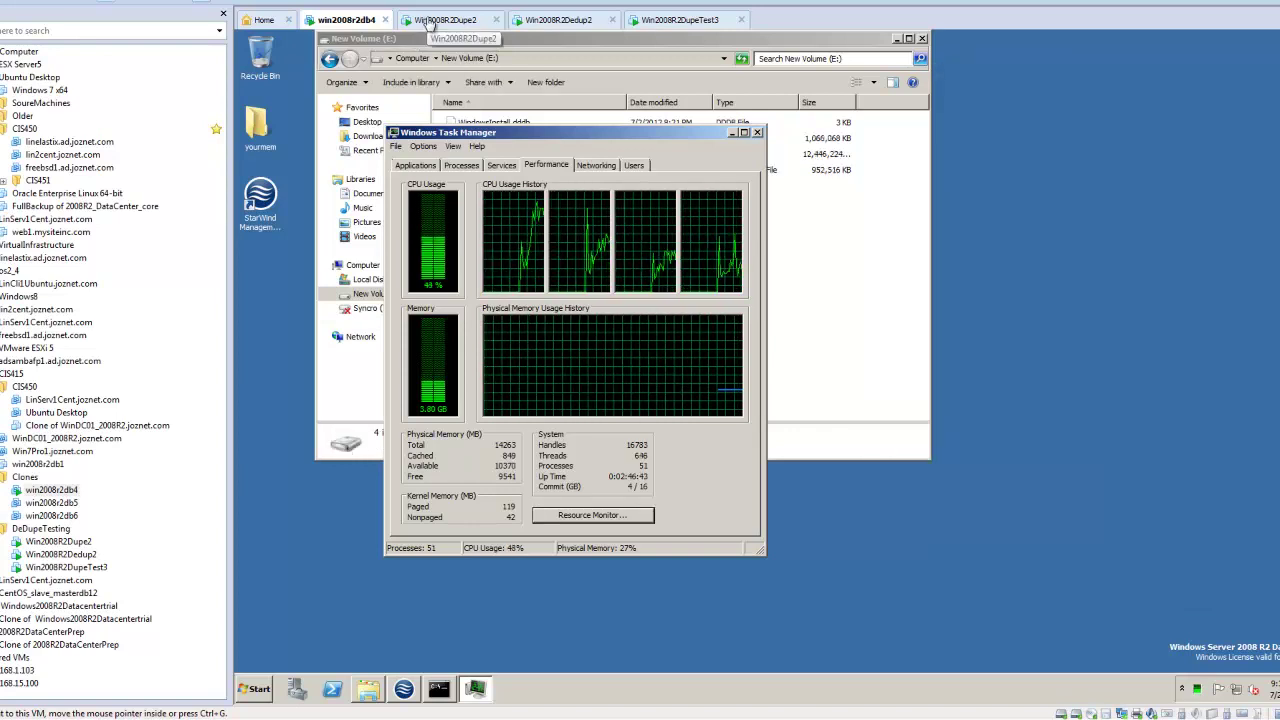
Step: Watch load across the VM tabs until Win2008R2Dupe2's AS SSD Benchmark finishes with total 141
{"action": "left_click", "coordinate": [430, 23]}
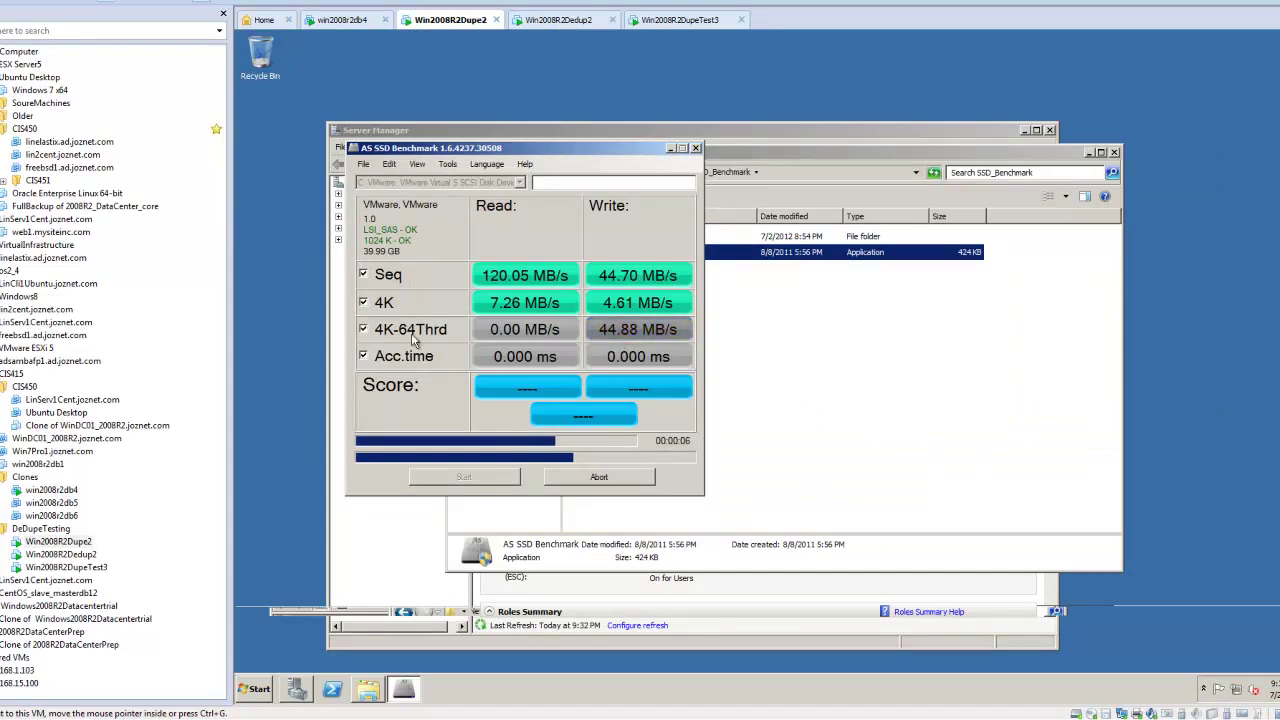
{"action": "left_click", "coordinate": [339, 21]}
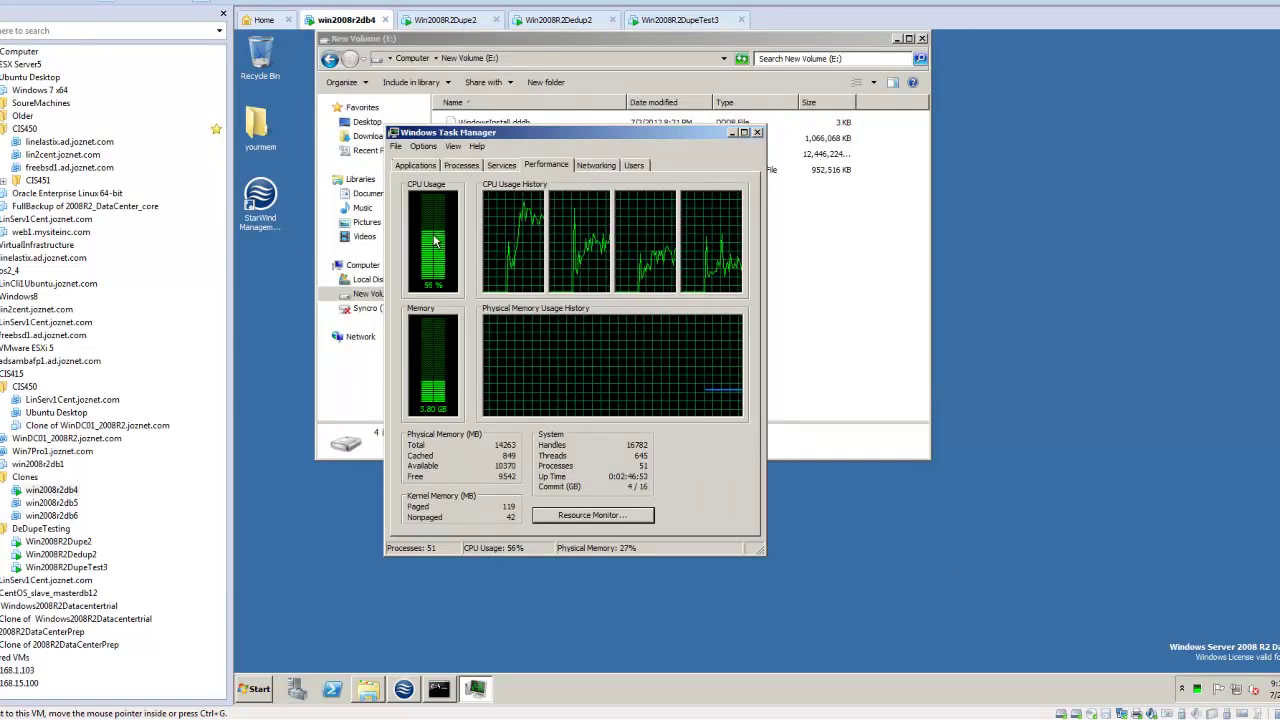
{"action": "left_click", "coordinate": [445, 21]}
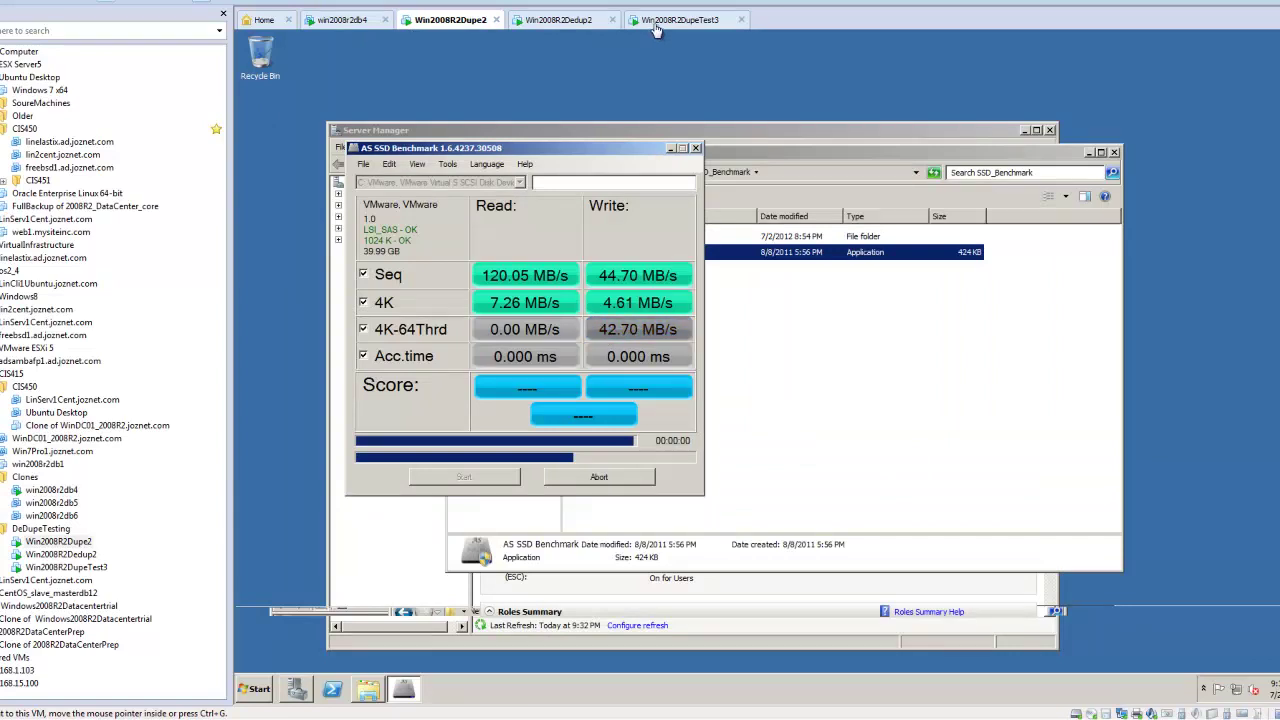
{"action": "key", "text": "ctrl+Tab"}
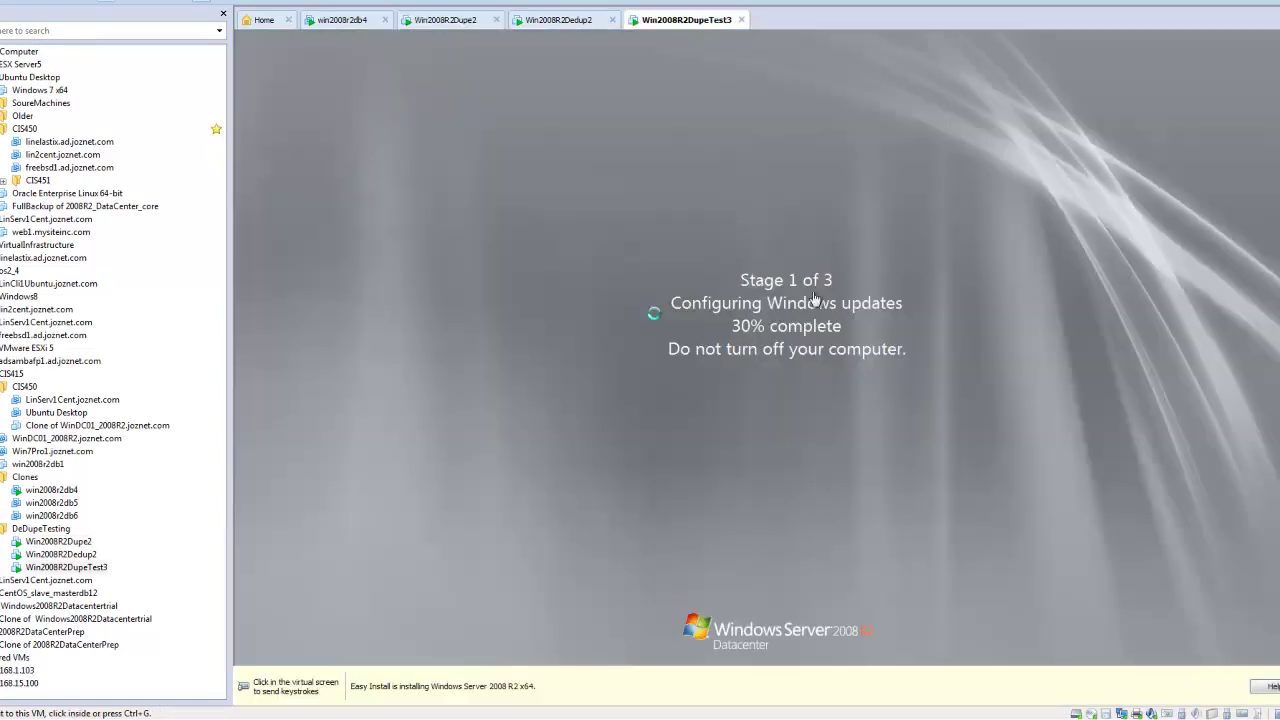
{"action": "left_click", "coordinate": [525, 25]}
{"action": "left_click", "coordinate": [466, 22]}
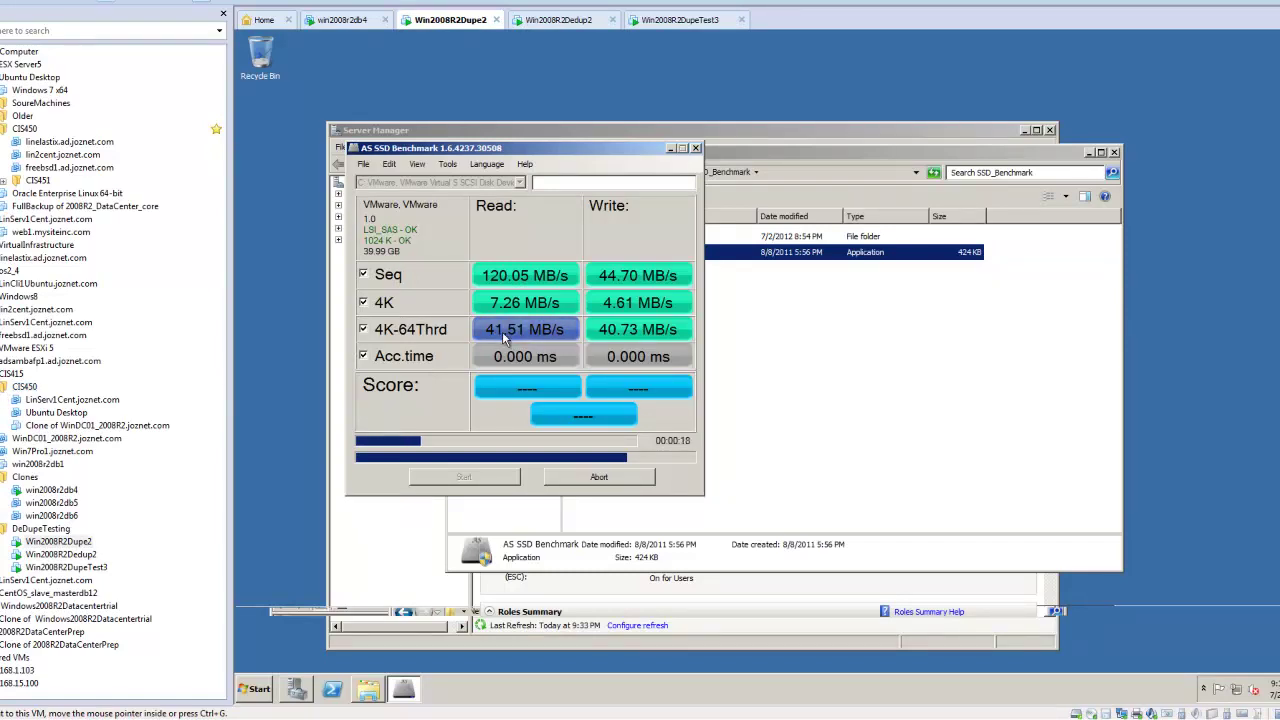
{"action": "left_click", "coordinate": [339, 22]}
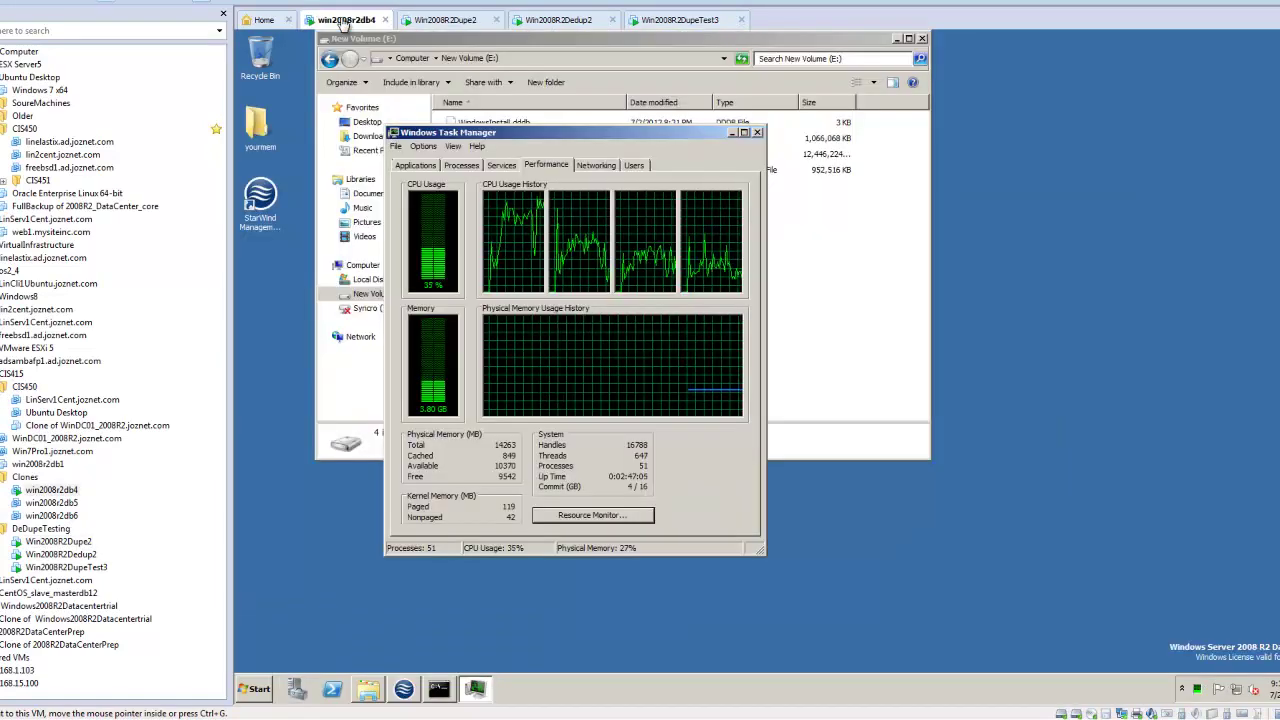
{"action": "left_click", "coordinate": [452, 20]}
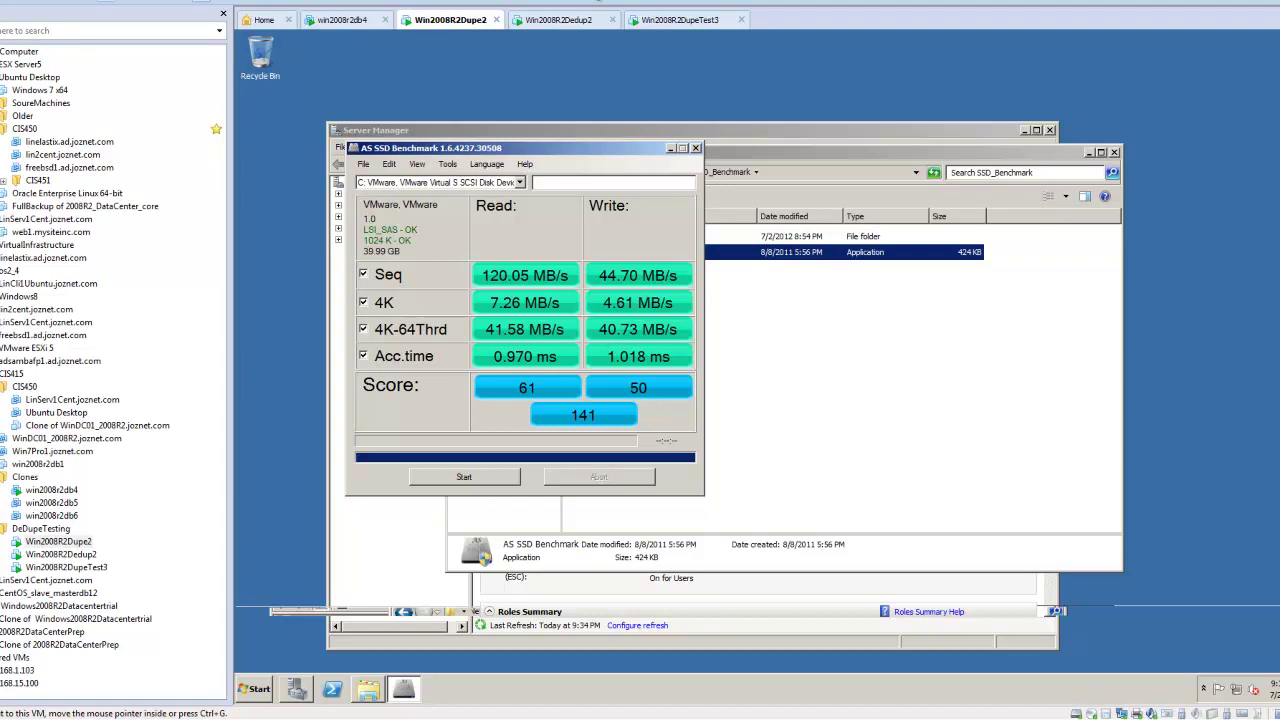
Step: Switch to the Win2008R2DupeTest3 VM and close its Initial Configuration Tasks window
{"action": "left_click", "coordinate": [556, 22]}
{"action": "left_click", "coordinate": [679, 20]}
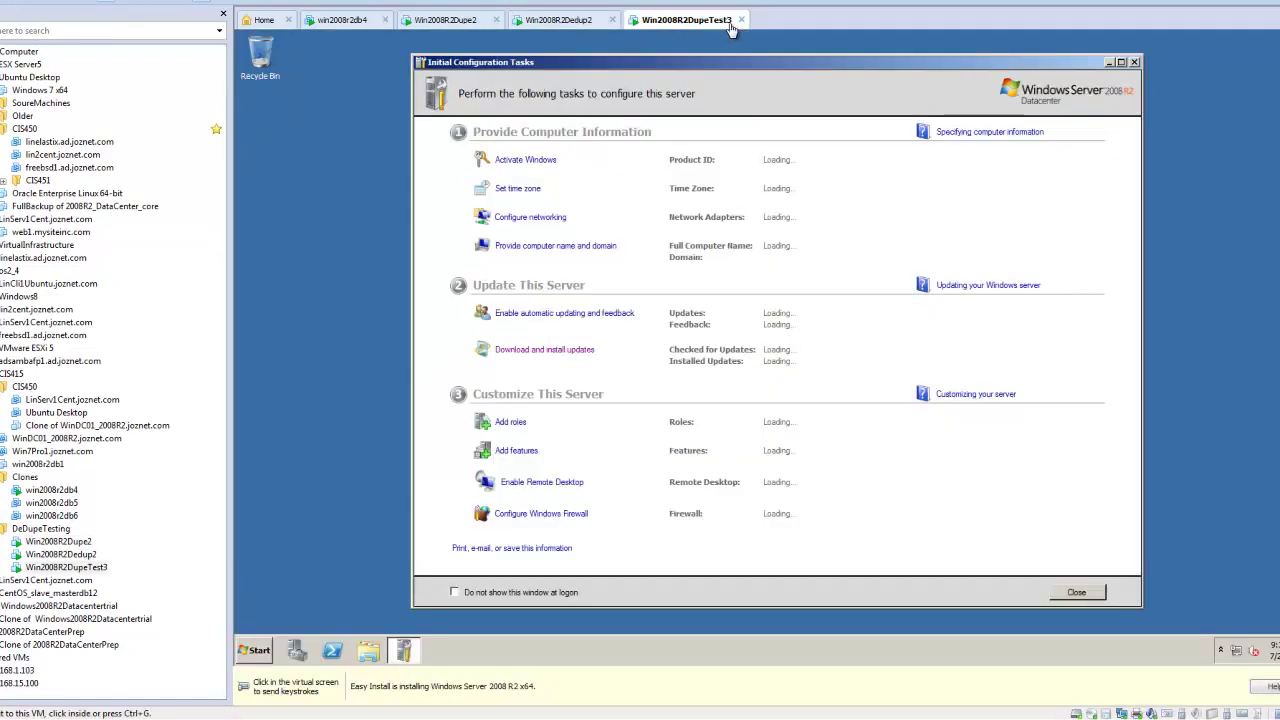
{"action": "left_click", "coordinate": [1220, 650]}
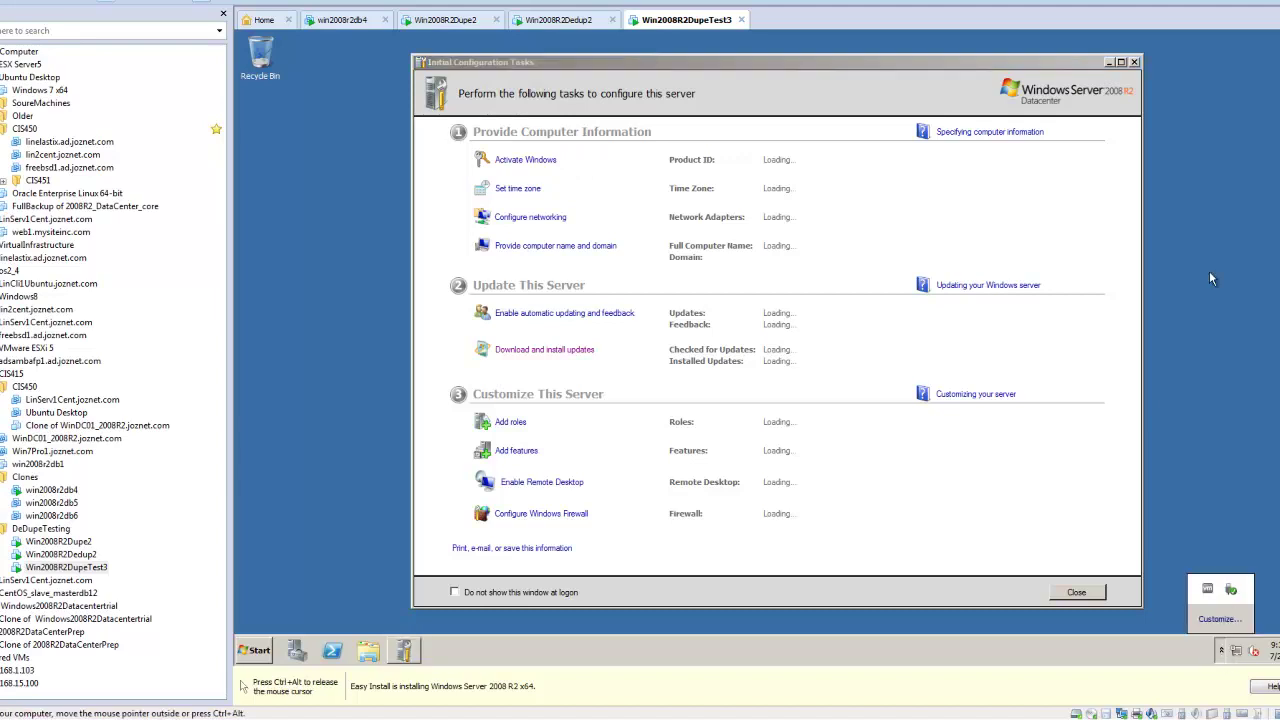
{"action": "left_click", "coordinate": [1133, 63]}
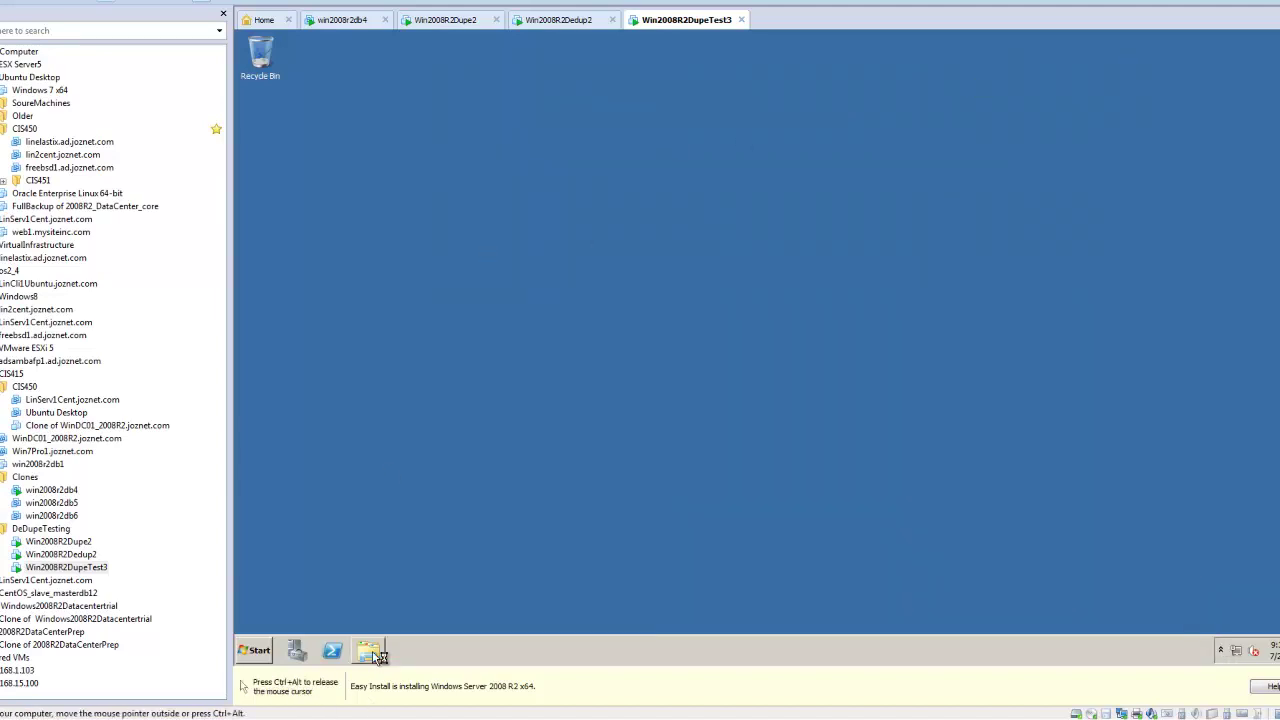
Step: Check Local Disk (C:) properties in the VM, then open the host's VirtualMachines folder
{"action": "left_click", "coordinate": [369, 651]}
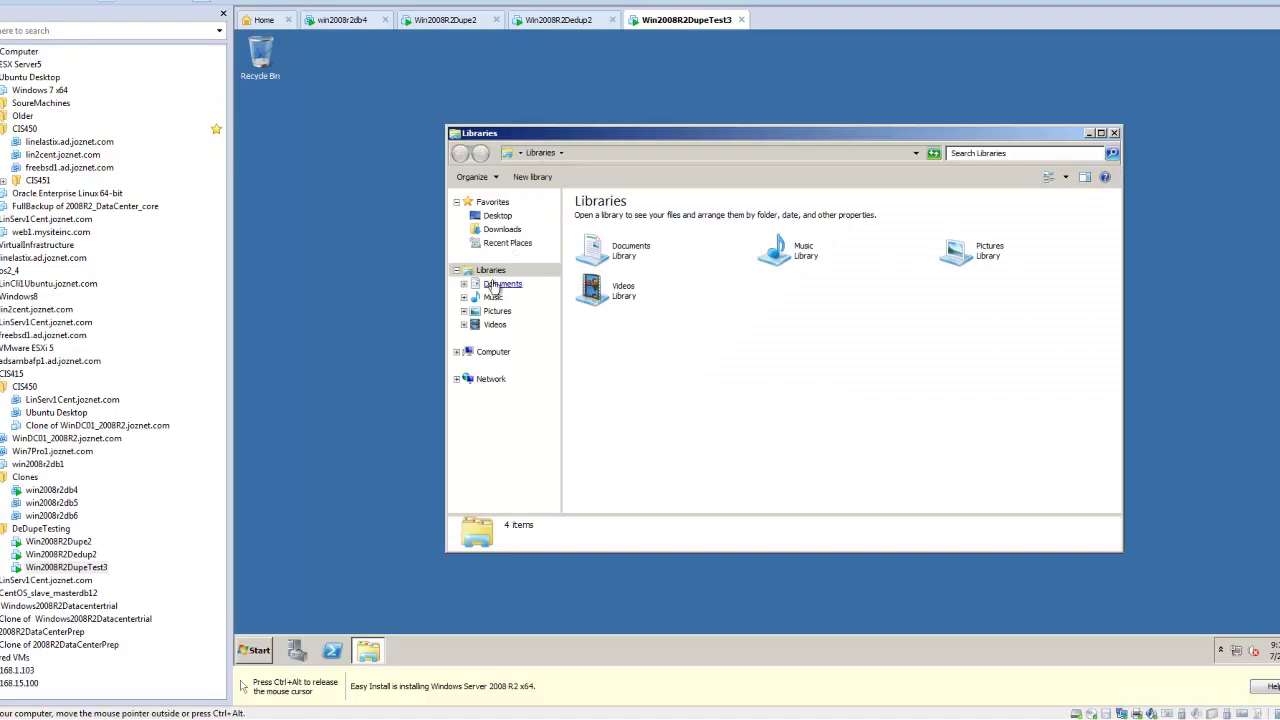
{"action": "left_click", "coordinate": [490, 352]}
{"action": "right_click", "coordinate": [612, 230]}
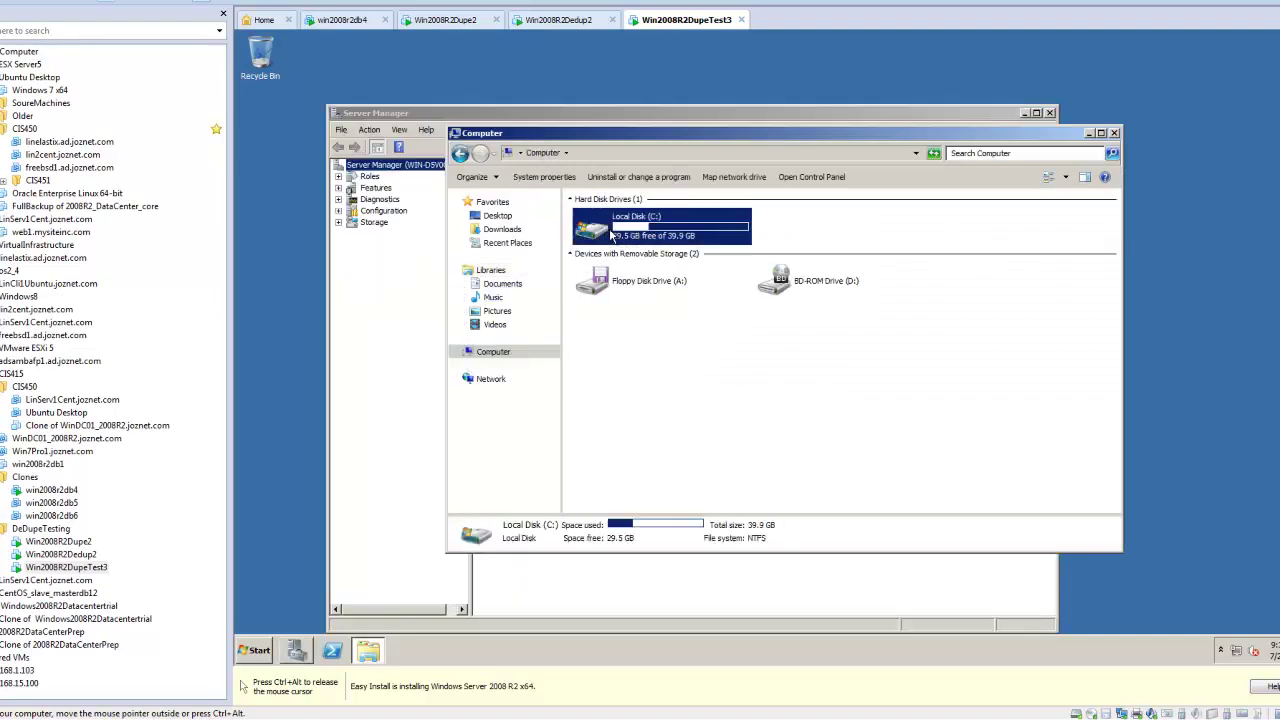
{"action": "left_click", "coordinate": [660, 389]}
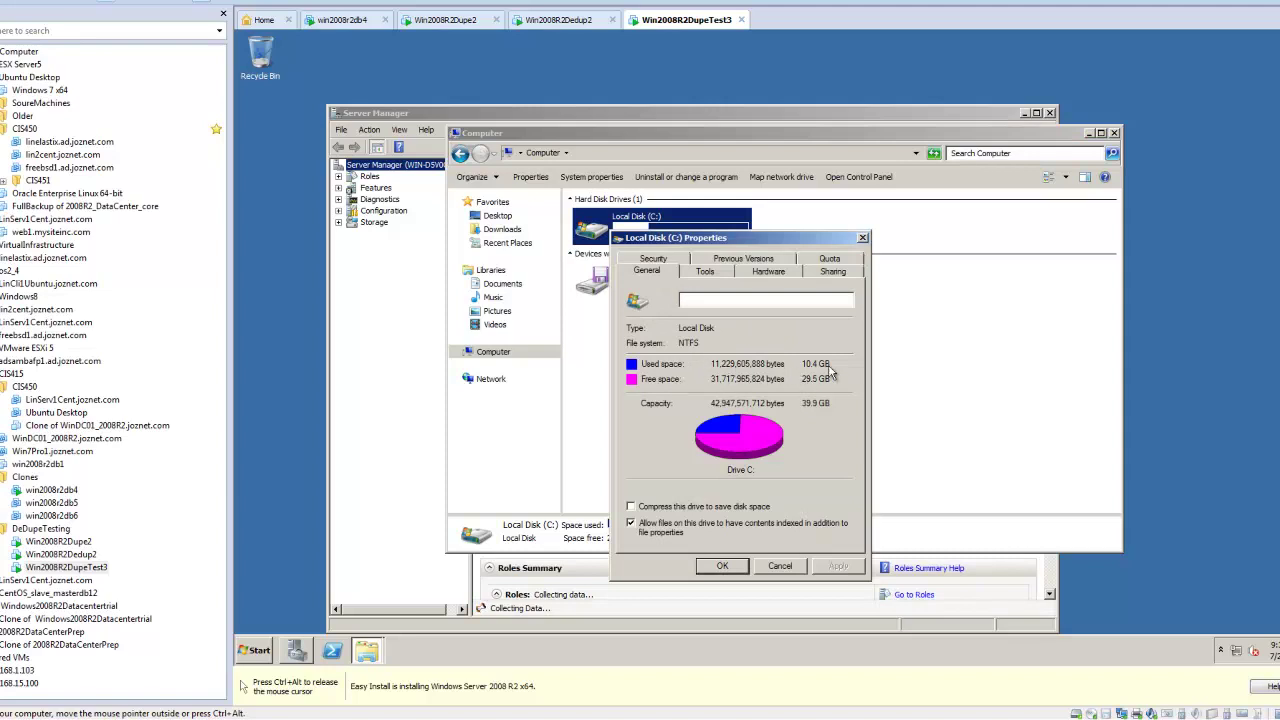
{"action": "left_click", "coordinate": [779, 566]}
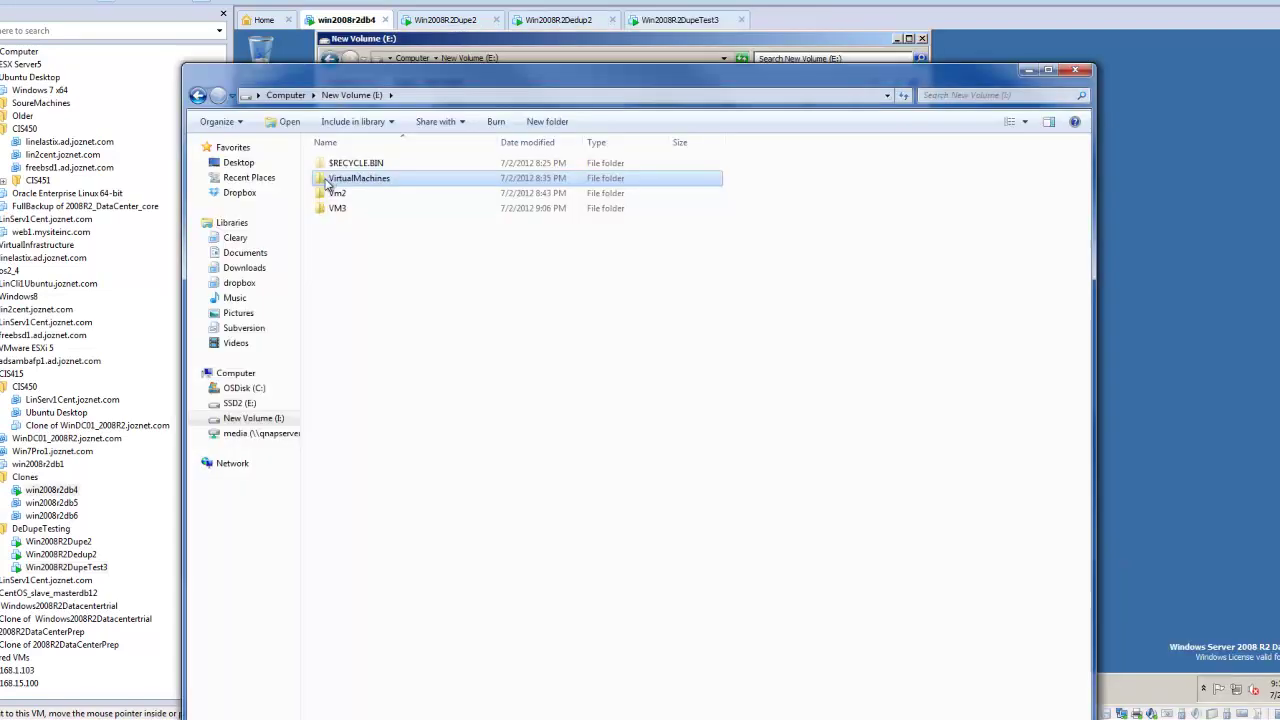
{"action": "double_click", "coordinate": [350, 178]}
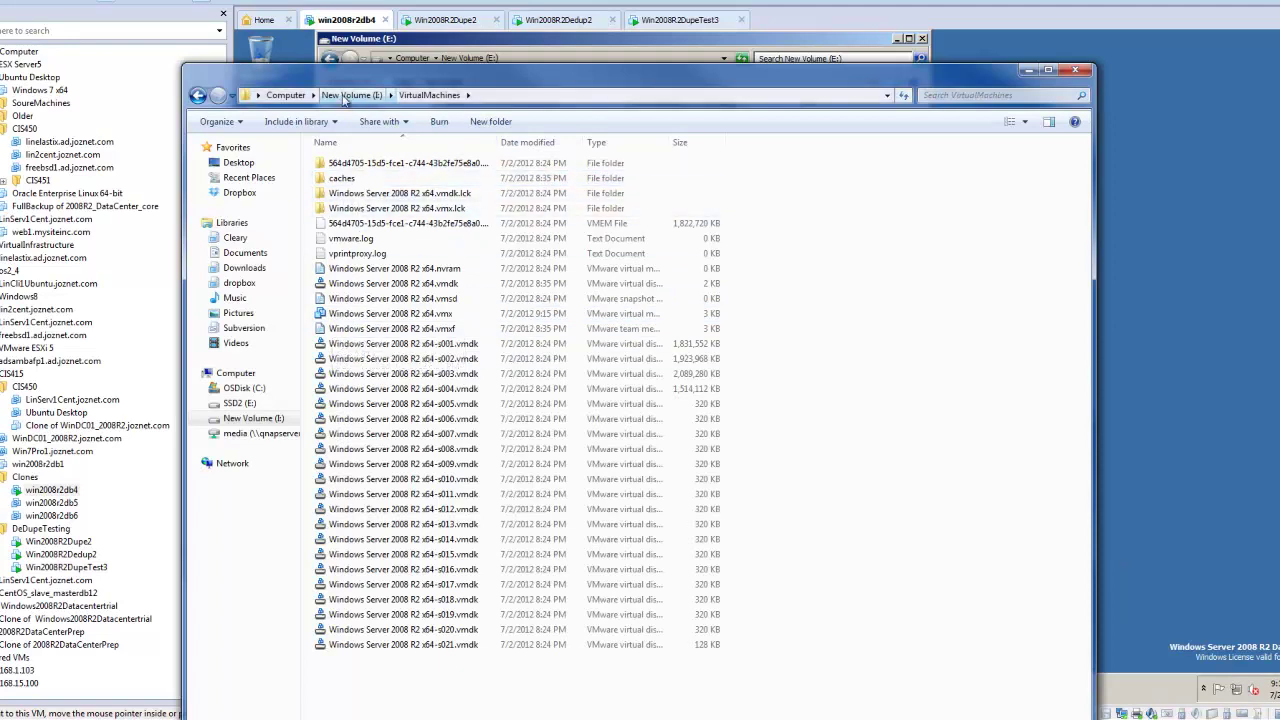
Step: Return to Computer and view New Volume (I:) properties: 34.2 GB used, 165 GB free
{"action": "left_click", "coordinate": [345, 95]}
{"action": "left_click", "coordinate": [287, 95]}
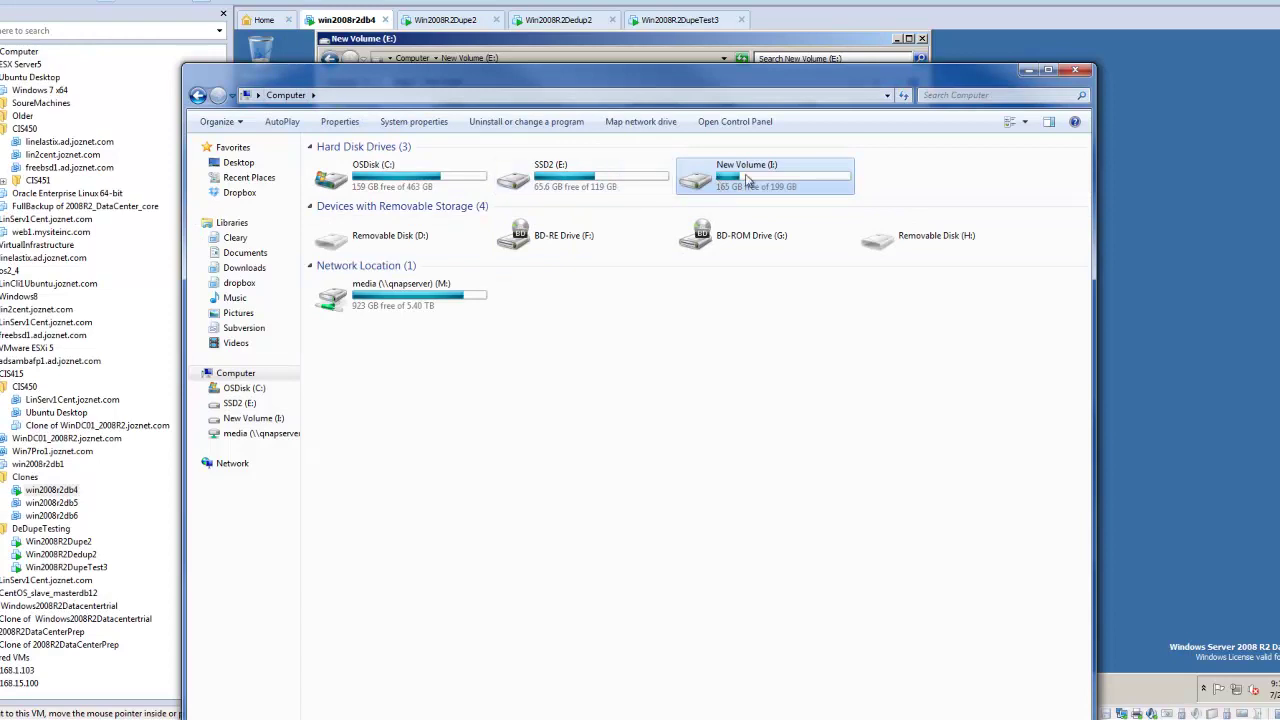
{"action": "right_click", "coordinate": [747, 180]}
{"action": "left_click", "coordinate": [596, 560]}
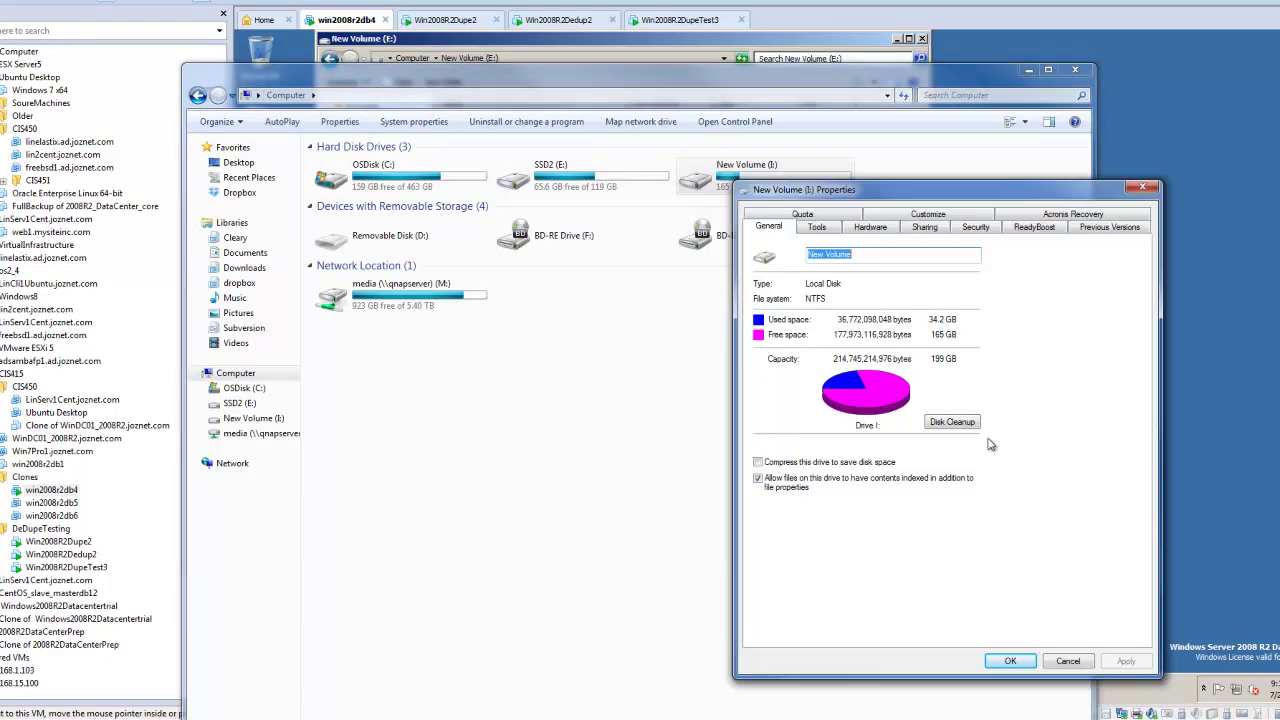
Step: Close the drive properties and browse to SSD2 (E:)\VirtualMachines\win2008r2db4
{"action": "left_click", "coordinate": [1068, 662]}
{"action": "left_click", "coordinate": [540, 180]}
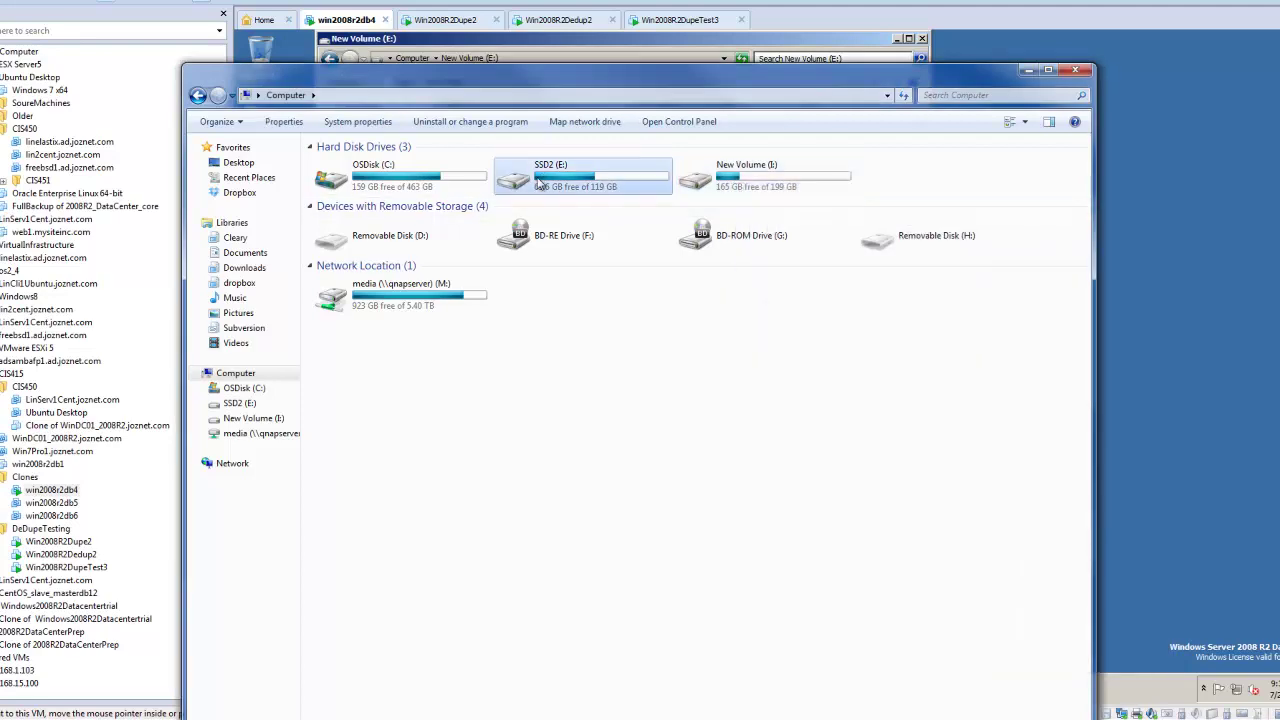
{"action": "double_click", "coordinate": [540, 180]}
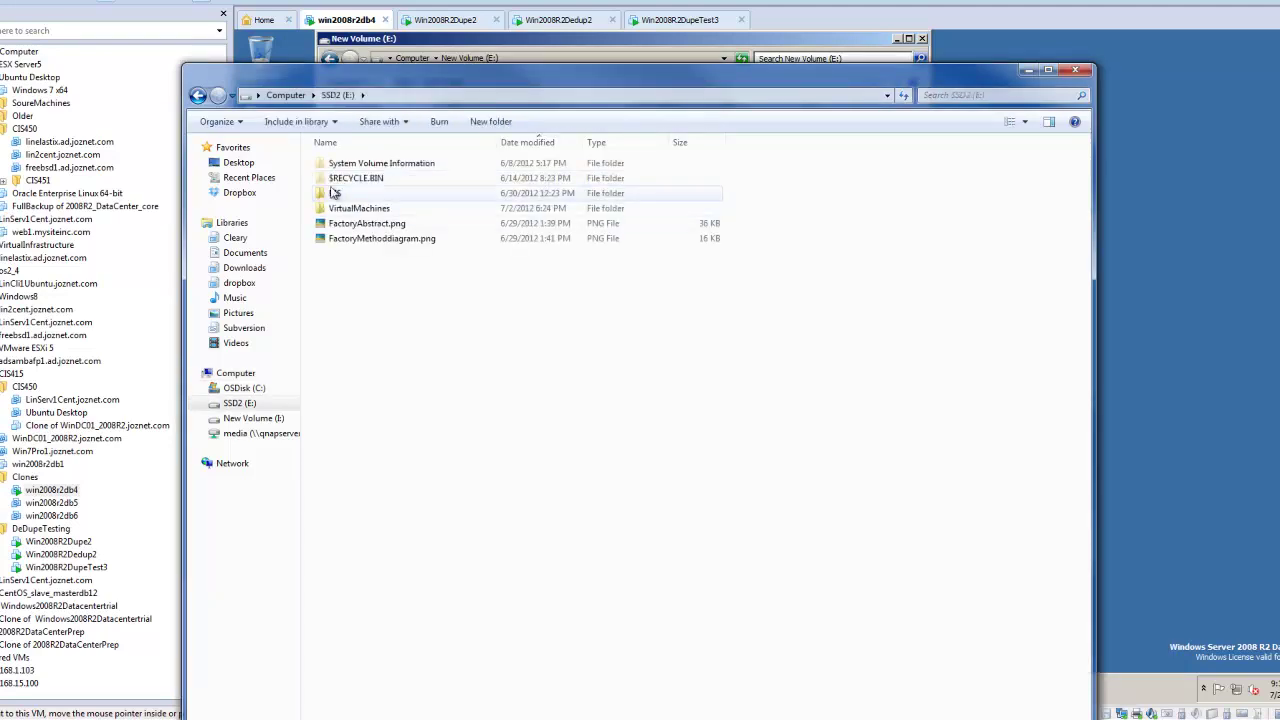
{"action": "double_click", "coordinate": [341, 209]}
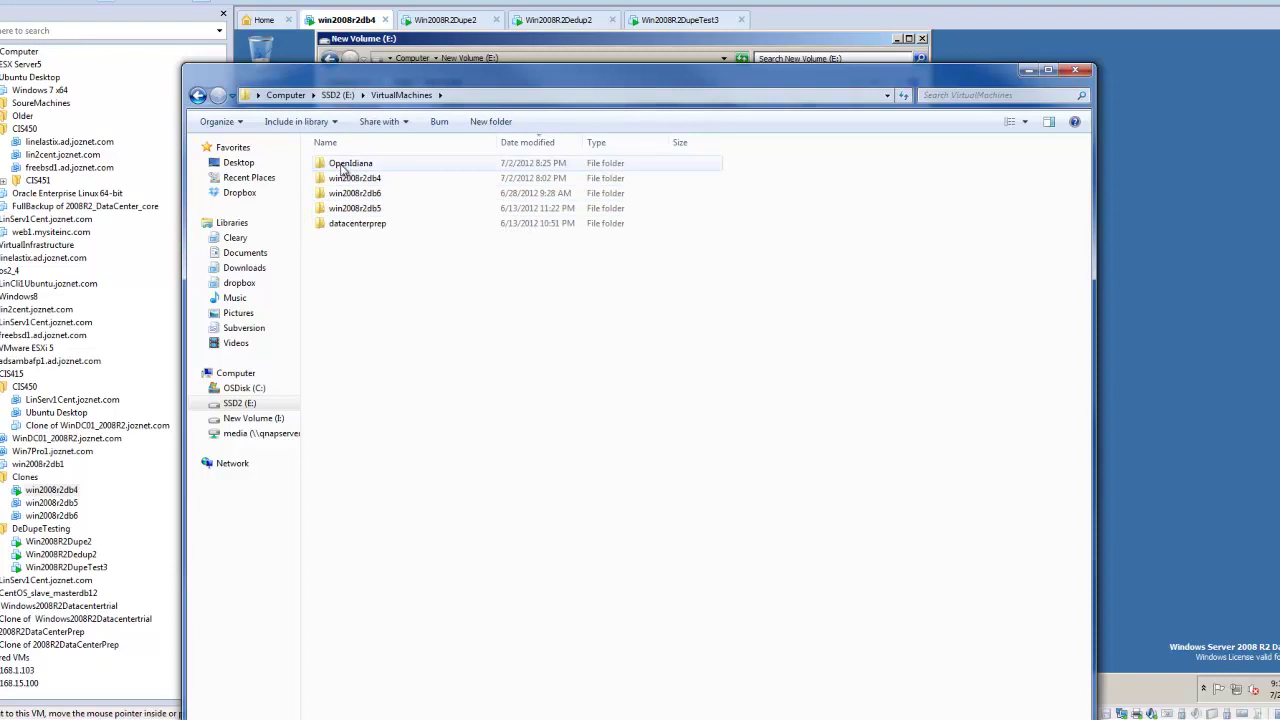
{"action": "double_click", "coordinate": [362, 181]}
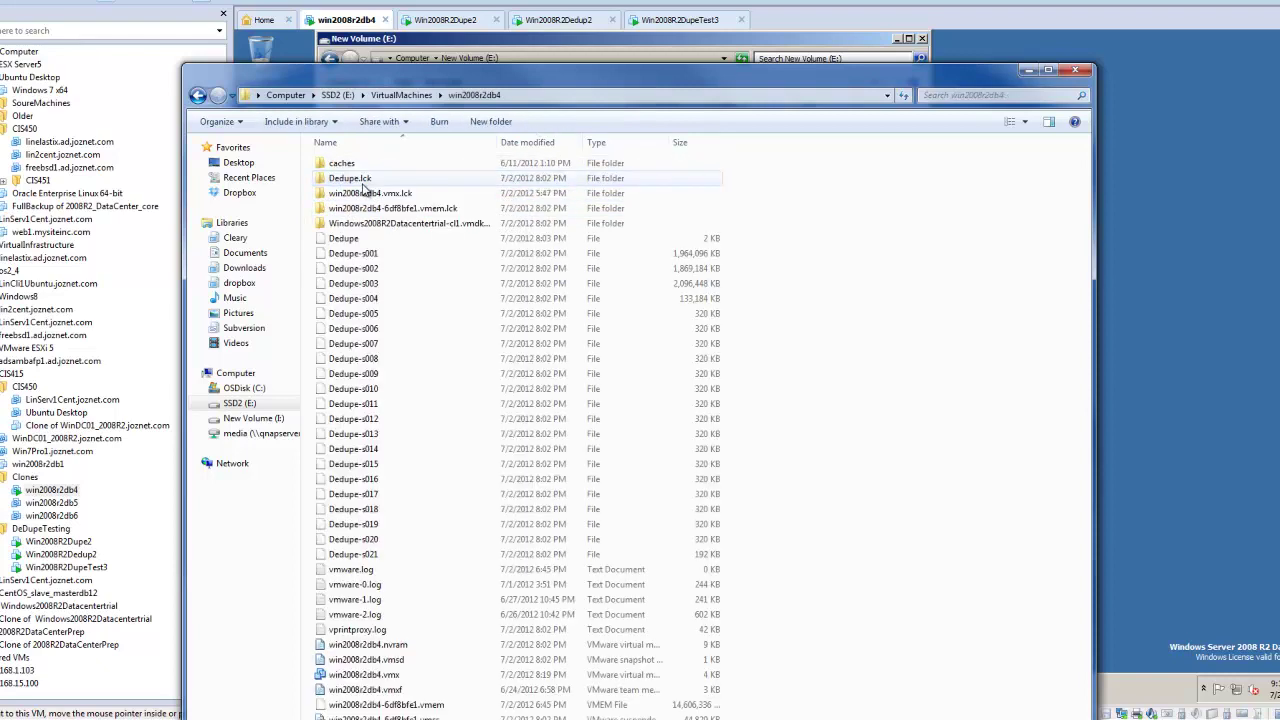
Step: Confirm Dedupe through Dedupe-s021 total 15.5 GB, then go to New Volume (I:)
{"action": "left_click", "coordinate": [345, 241]}
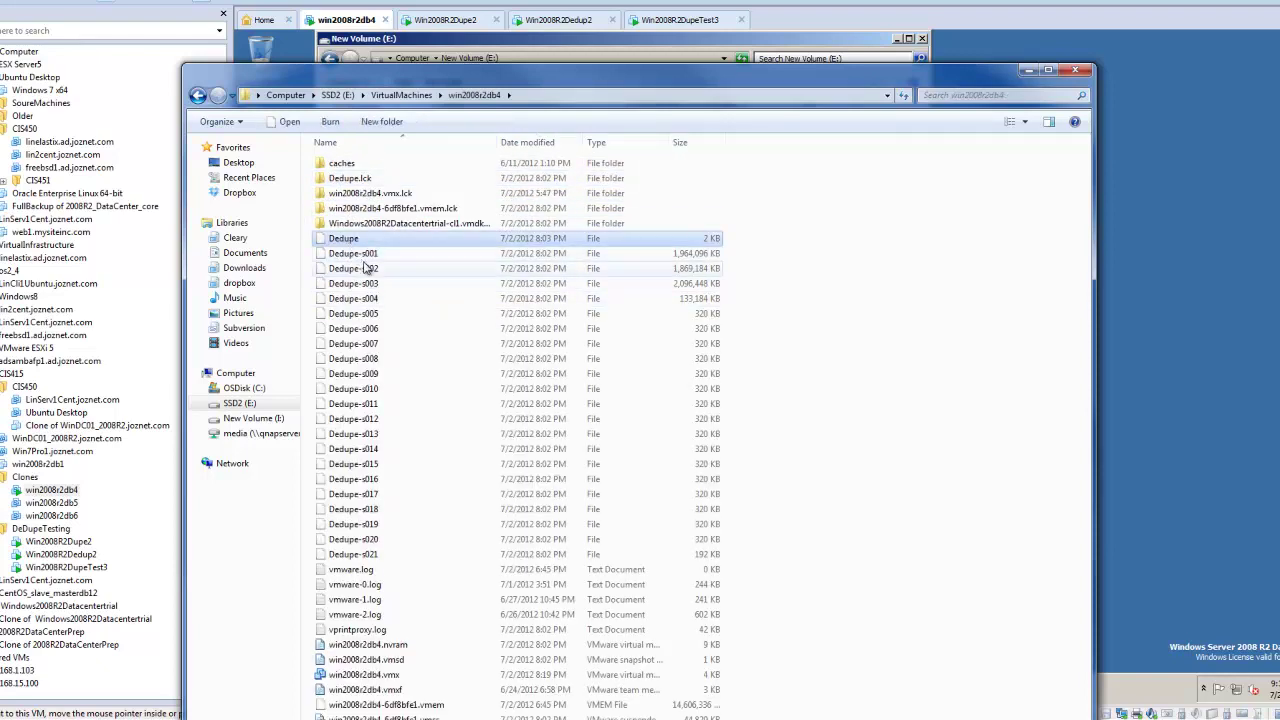
{"action": "left_click", "coordinate": [352, 555], "text": "shift"}
{"action": "right_click", "coordinate": [352, 558]}
{"action": "left_click", "coordinate": [268, 546]}
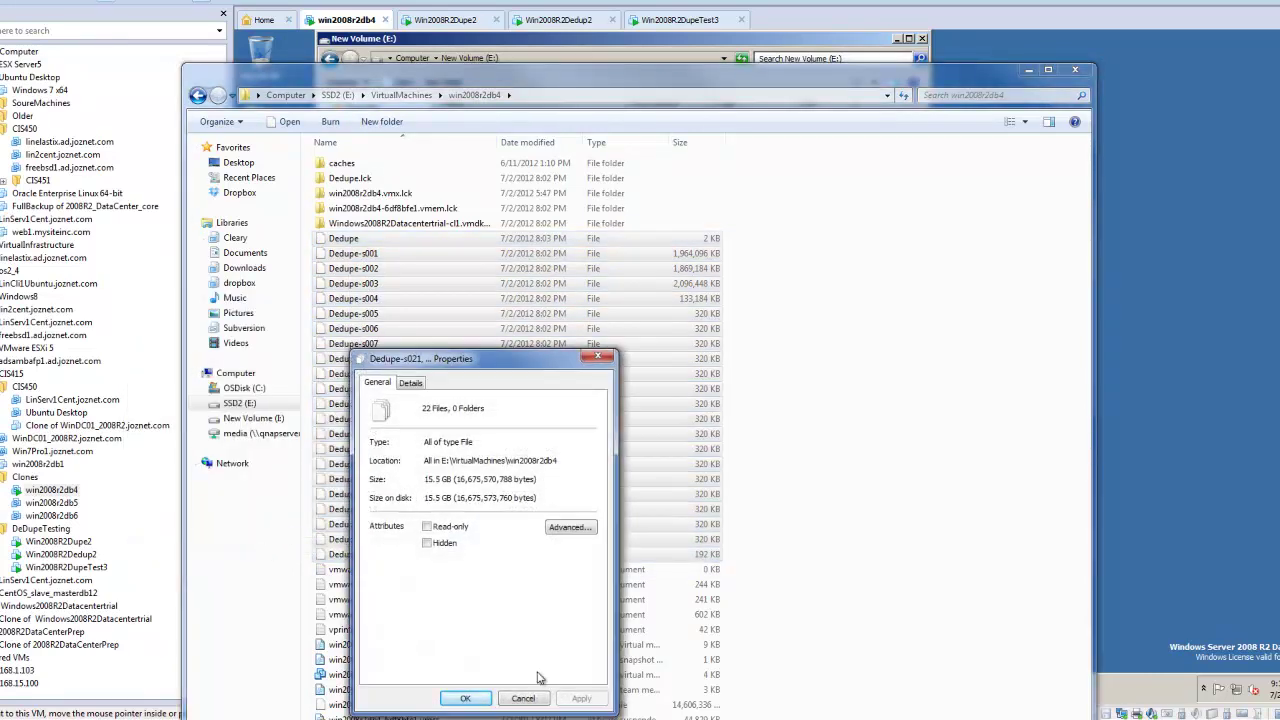
{"action": "left_click", "coordinate": [522, 699]}
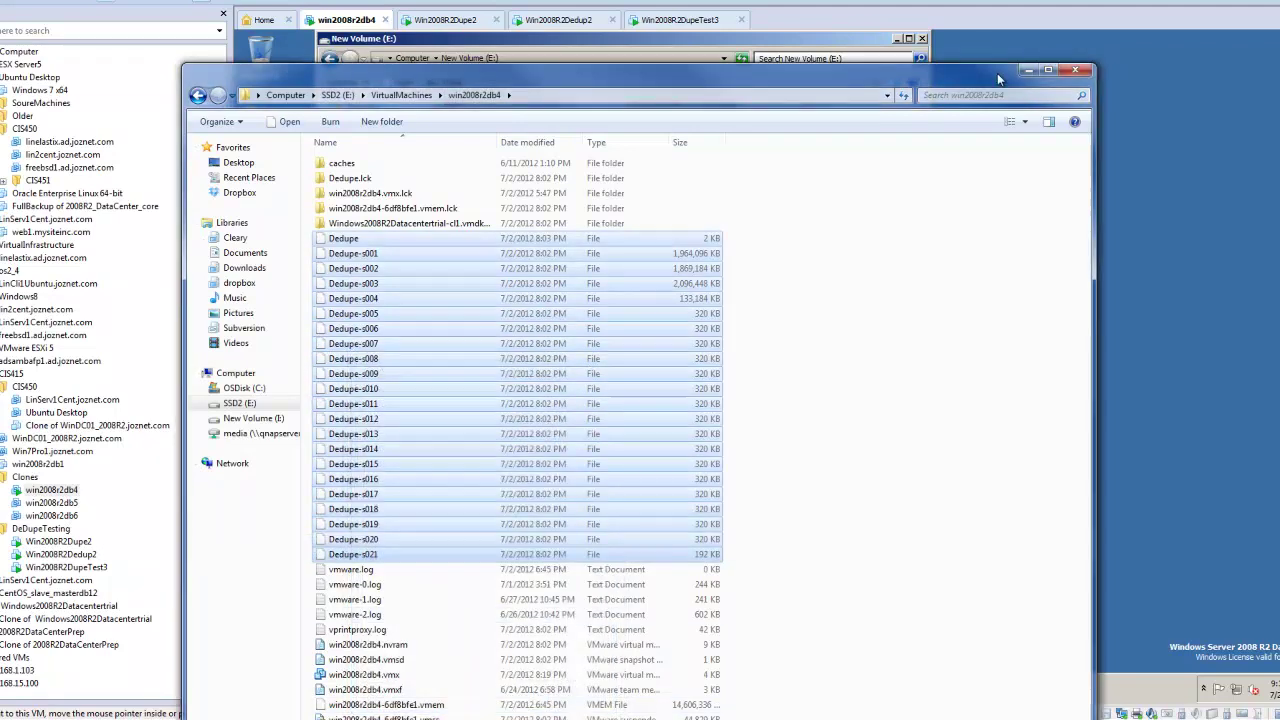
{"action": "left_click_drag", "start_coordinate": [999, 80], "coordinate": [1007, 34]}
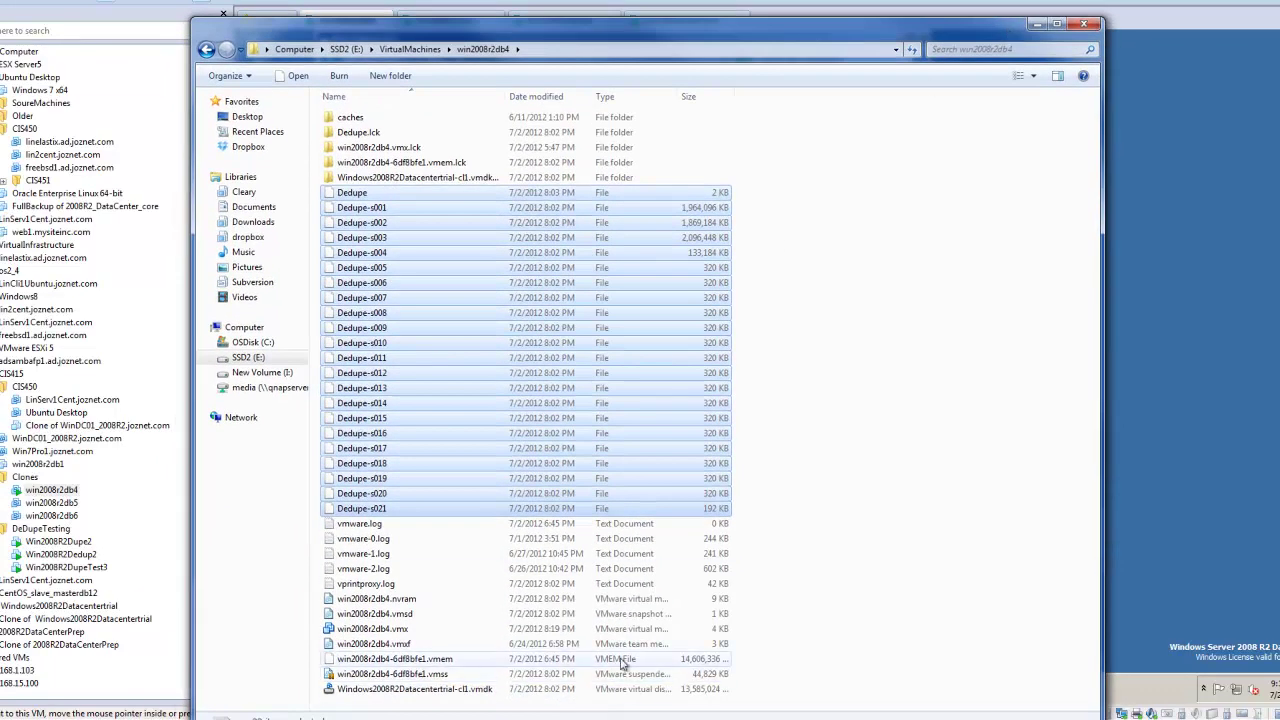
{"action": "left_click", "coordinate": [553, 284]}
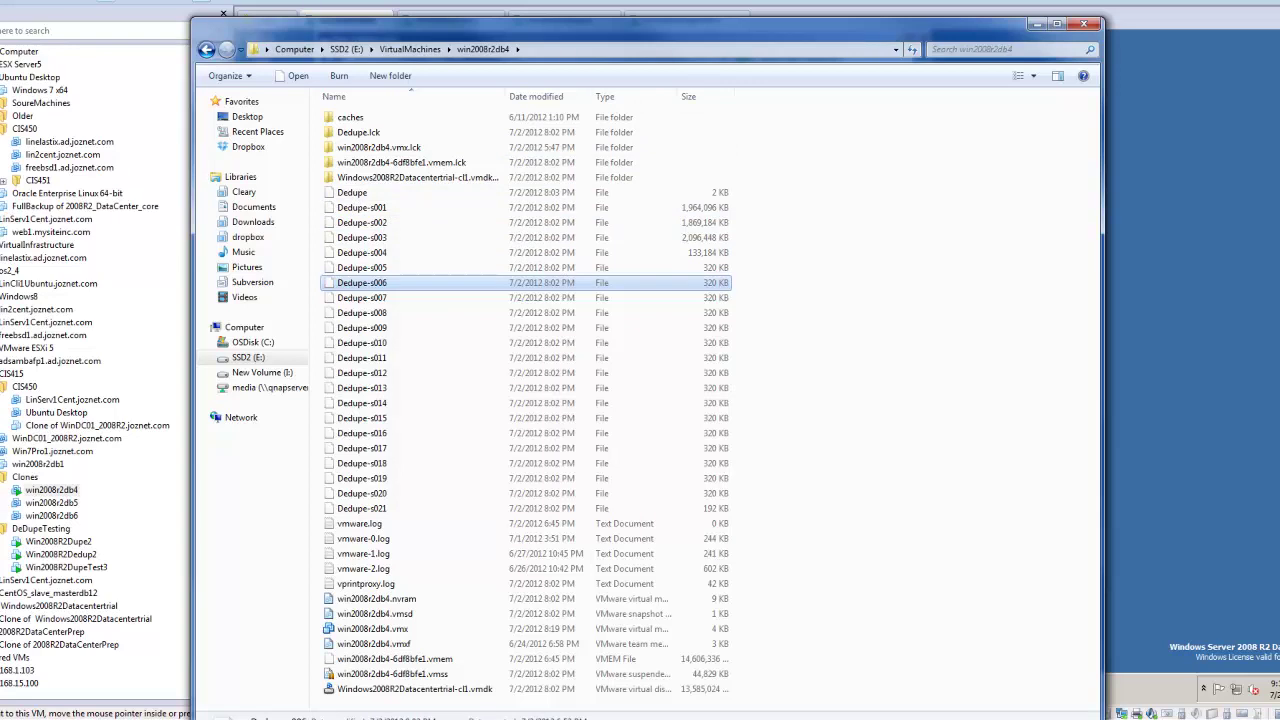
{"action": "left_click", "coordinate": [250, 372]}
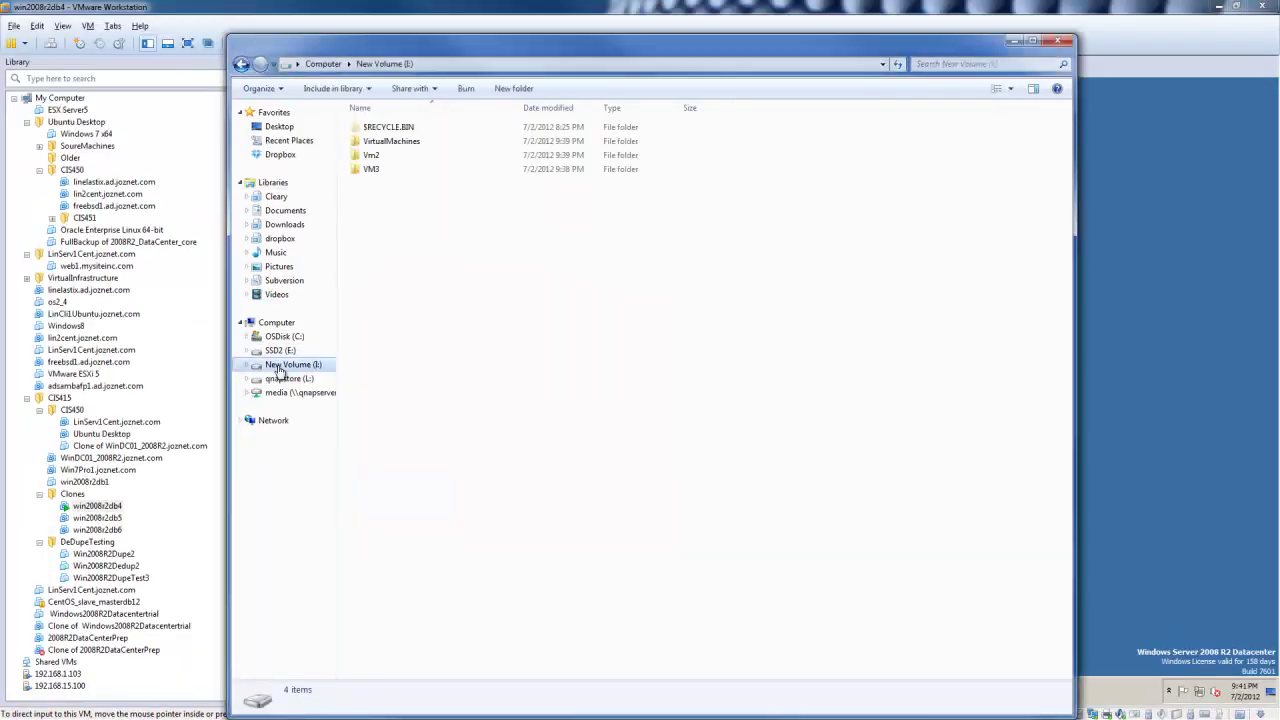
Step: Check the VM3 folder's properties, then select VirtualMachines, Vm2 and VM3
{"action": "right_click", "coordinate": [368, 170]}
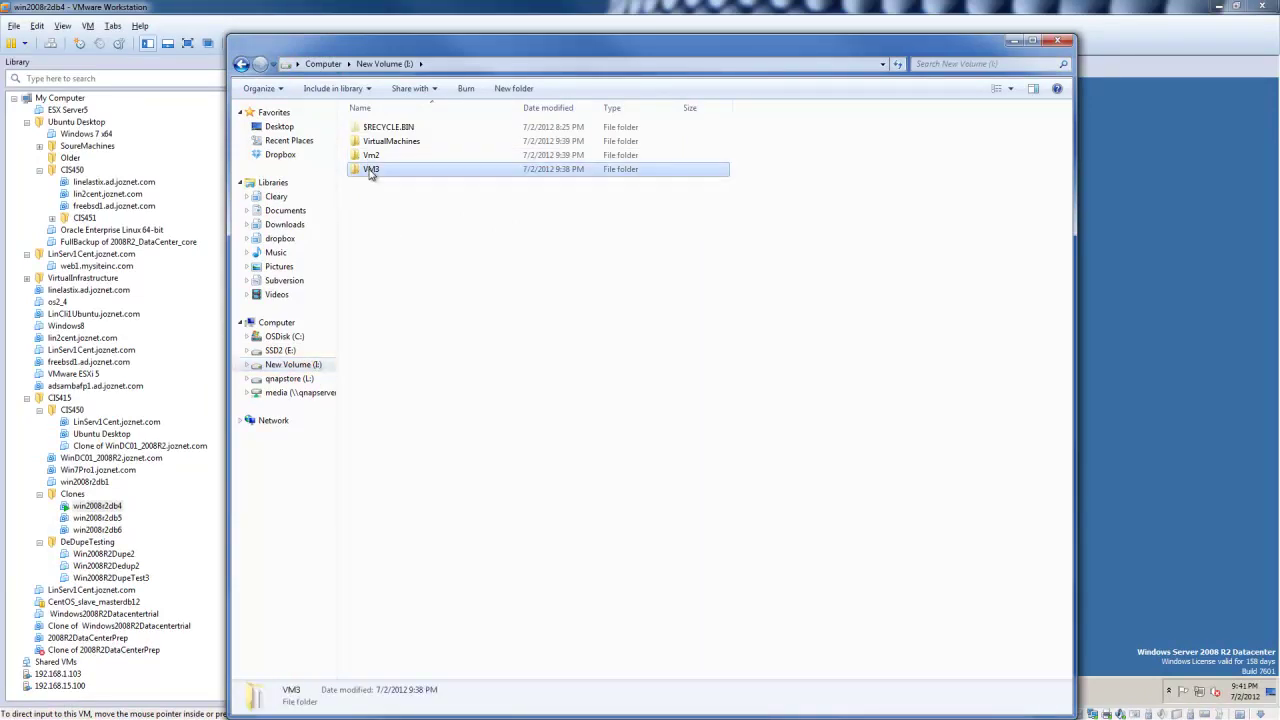
{"action": "left_click", "coordinate": [210, 550]}
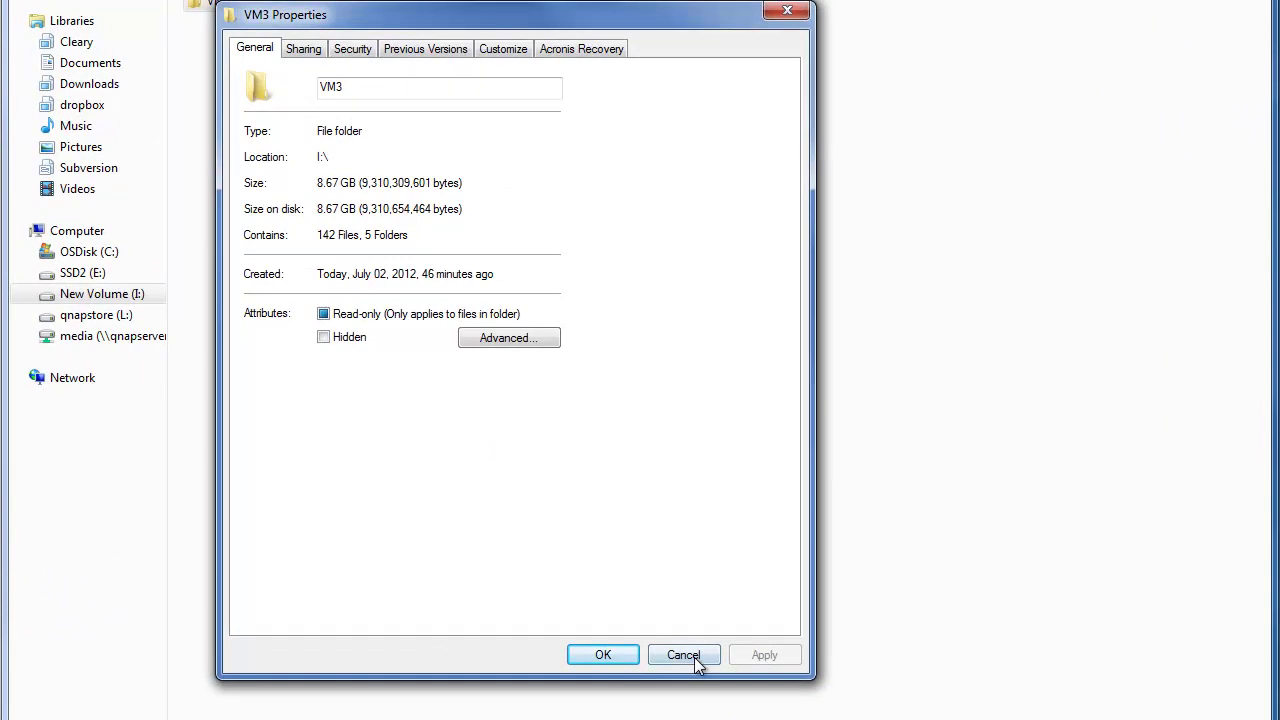
{"action": "left_click", "coordinate": [681, 605]}
{"action": "left_click", "coordinate": [286, 69]}
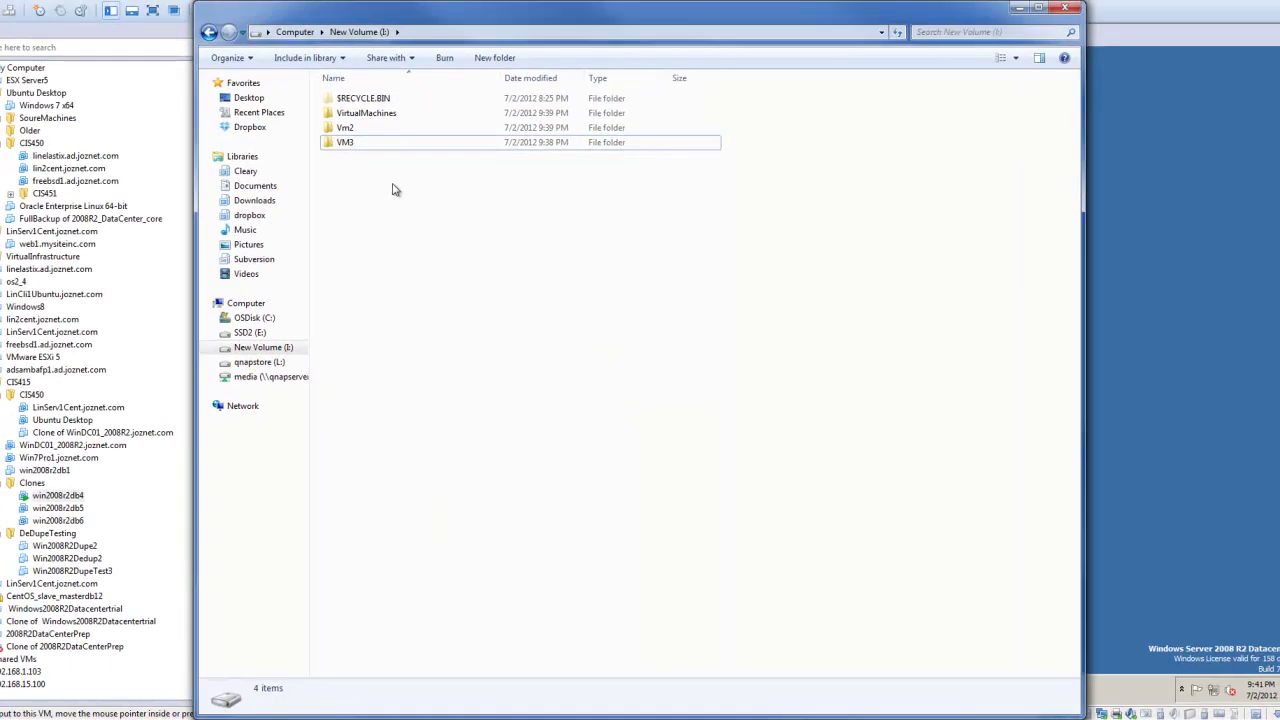
{"action": "left_click", "coordinate": [362, 113]}
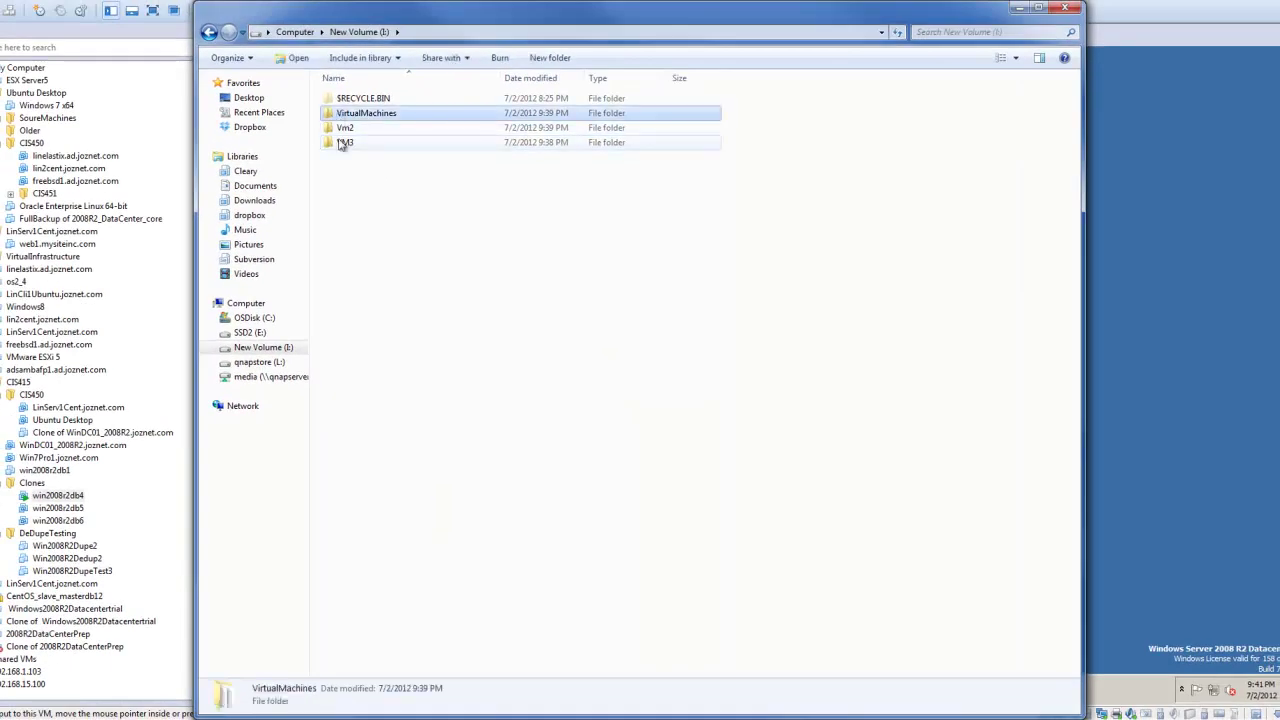
{"action": "left_click", "coordinate": [343, 143], "text": "shift"}
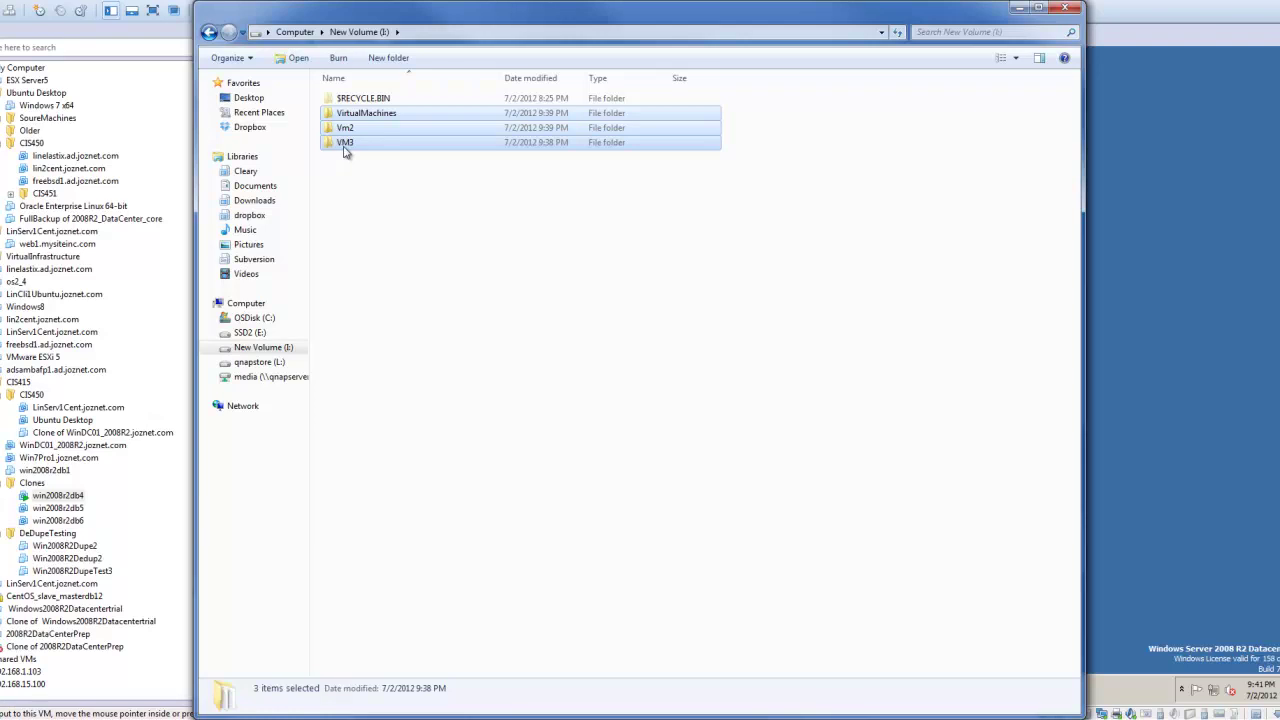
Step: Add a new folder from the background menu and name it Backup
{"action": "right_click", "coordinate": [352, 202]}
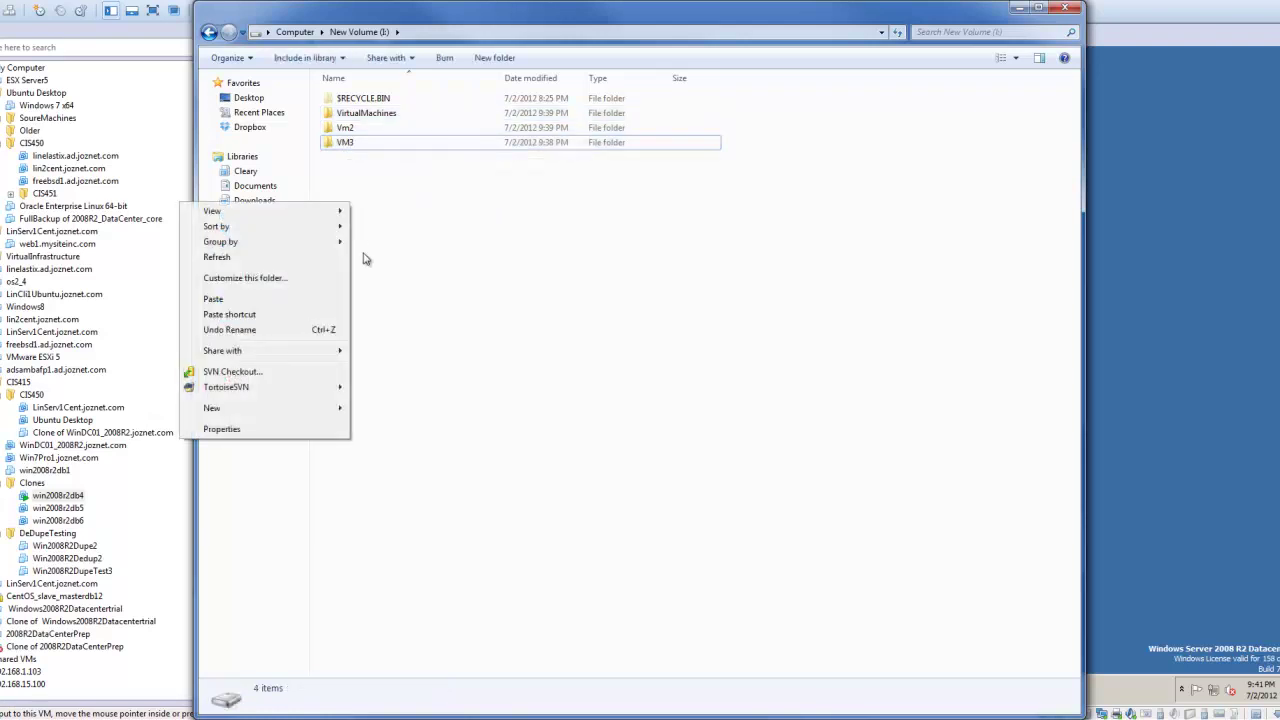
{"action": "mouse_move", "coordinate": [274, 408]}
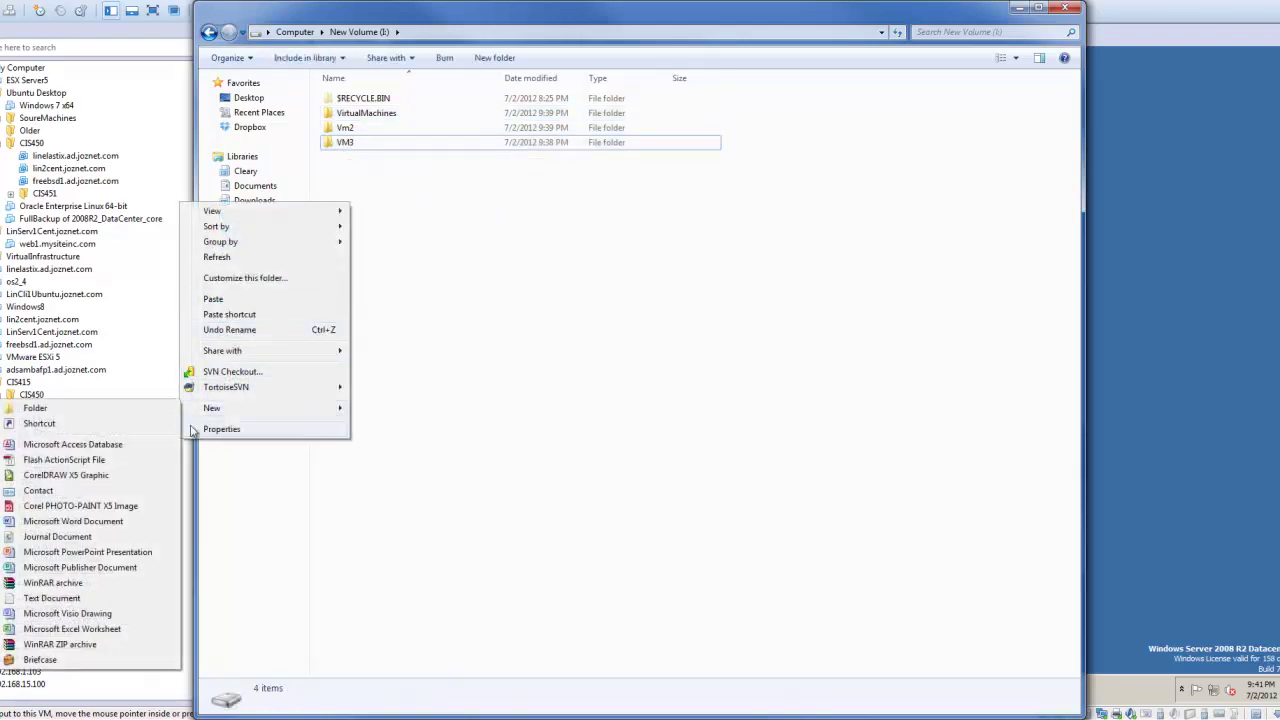
{"action": "left_click", "coordinate": [140, 408]}
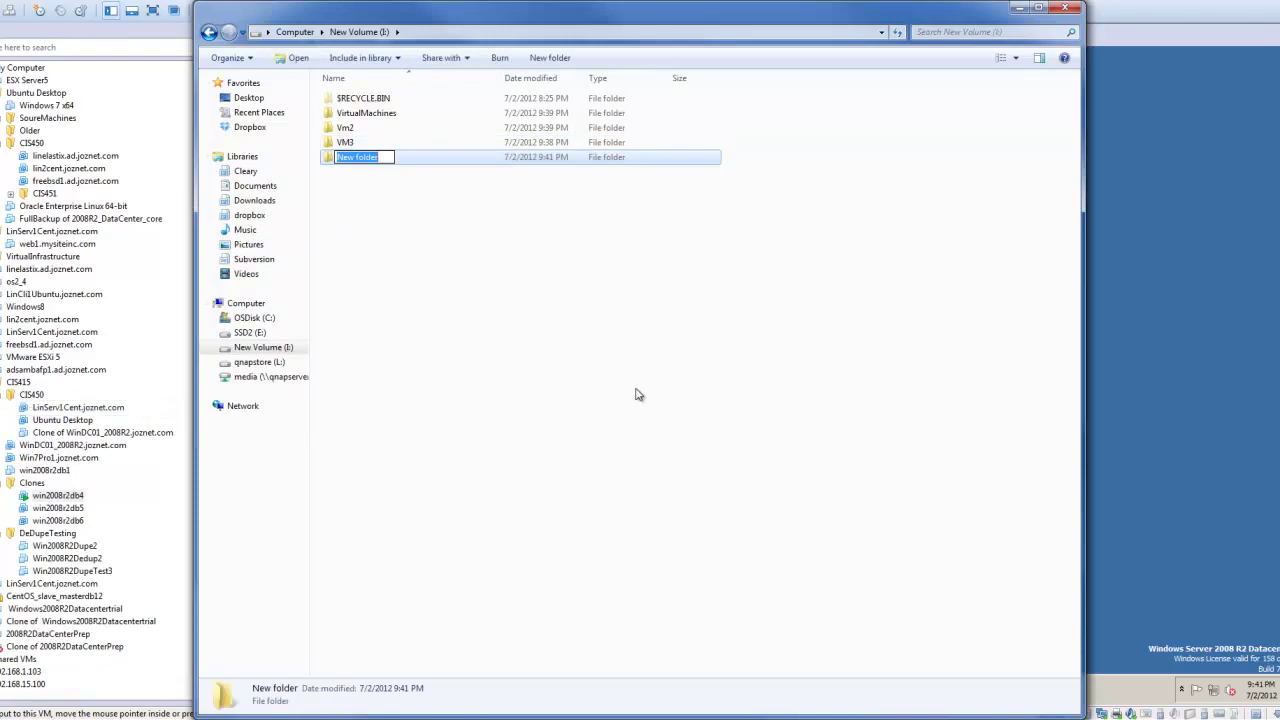
{"action": "type", "text": "Backup"}
{"action": "key", "text": "Return"}
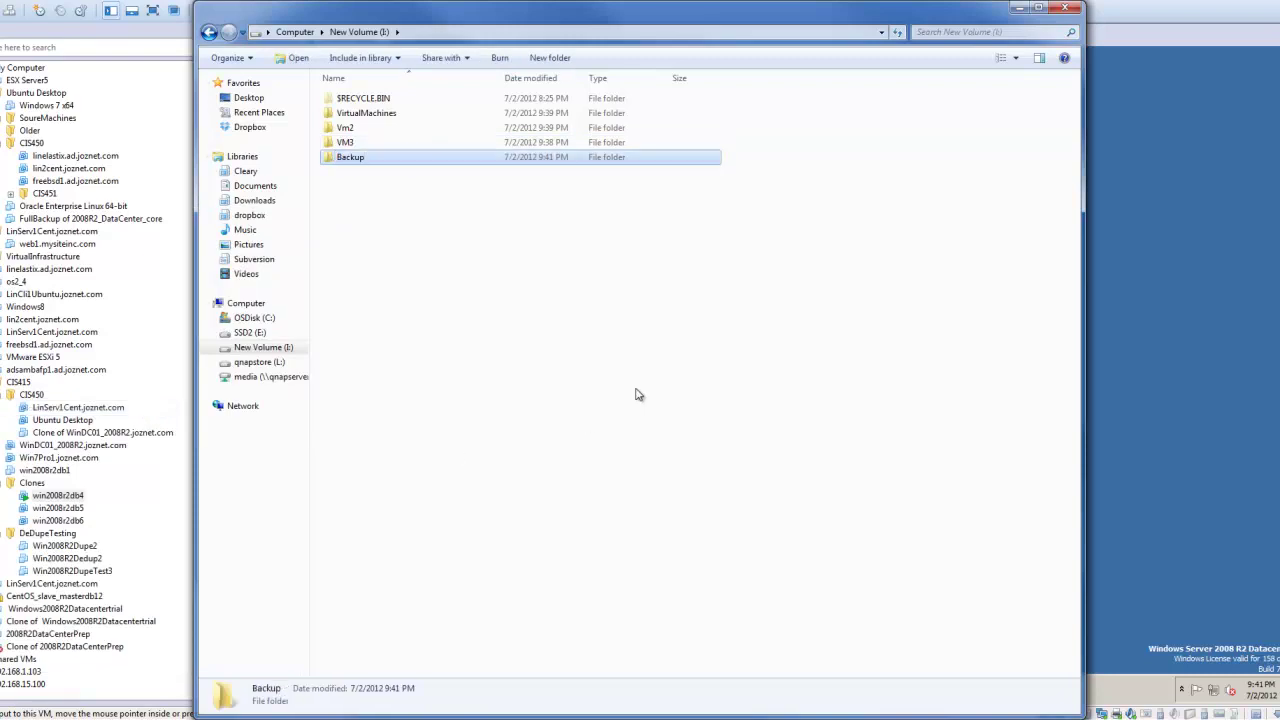
Step: Paste the VM folders into Backup and show copy details: 446 items, 28.5 GB
{"action": "double_click", "coordinate": [381, 159]}
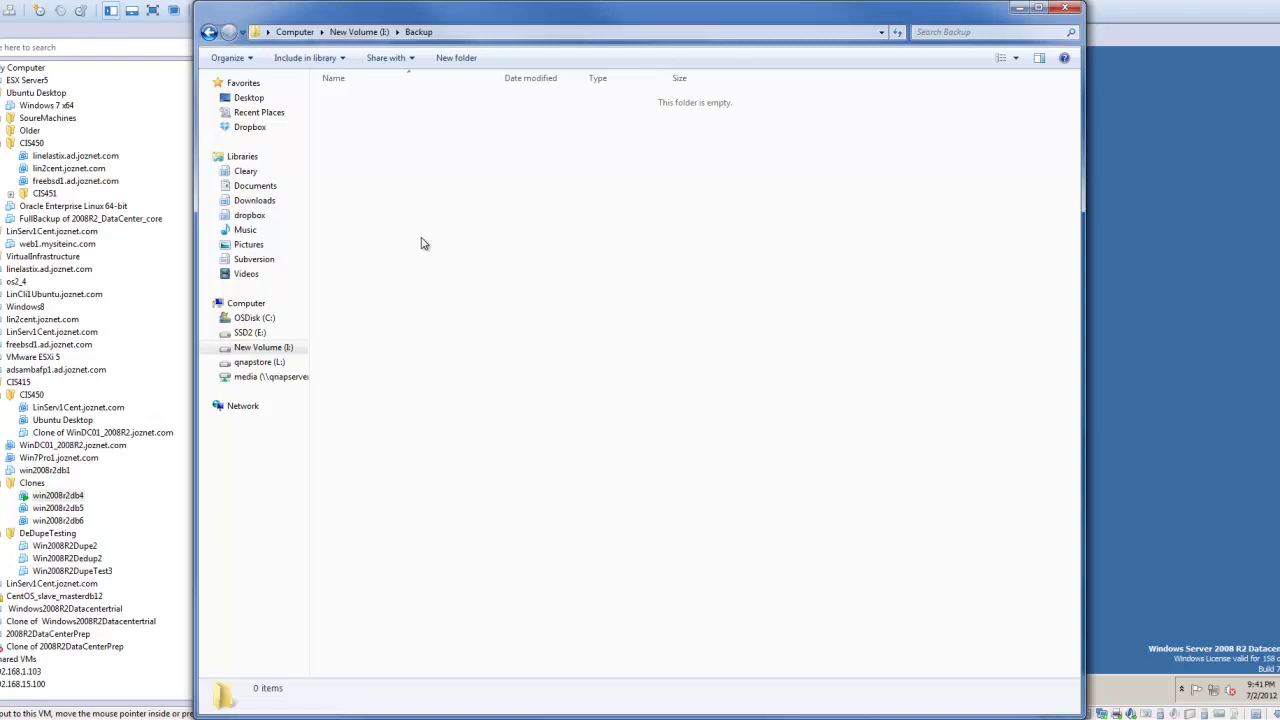
{"action": "key", "text": "ctrl+v"}
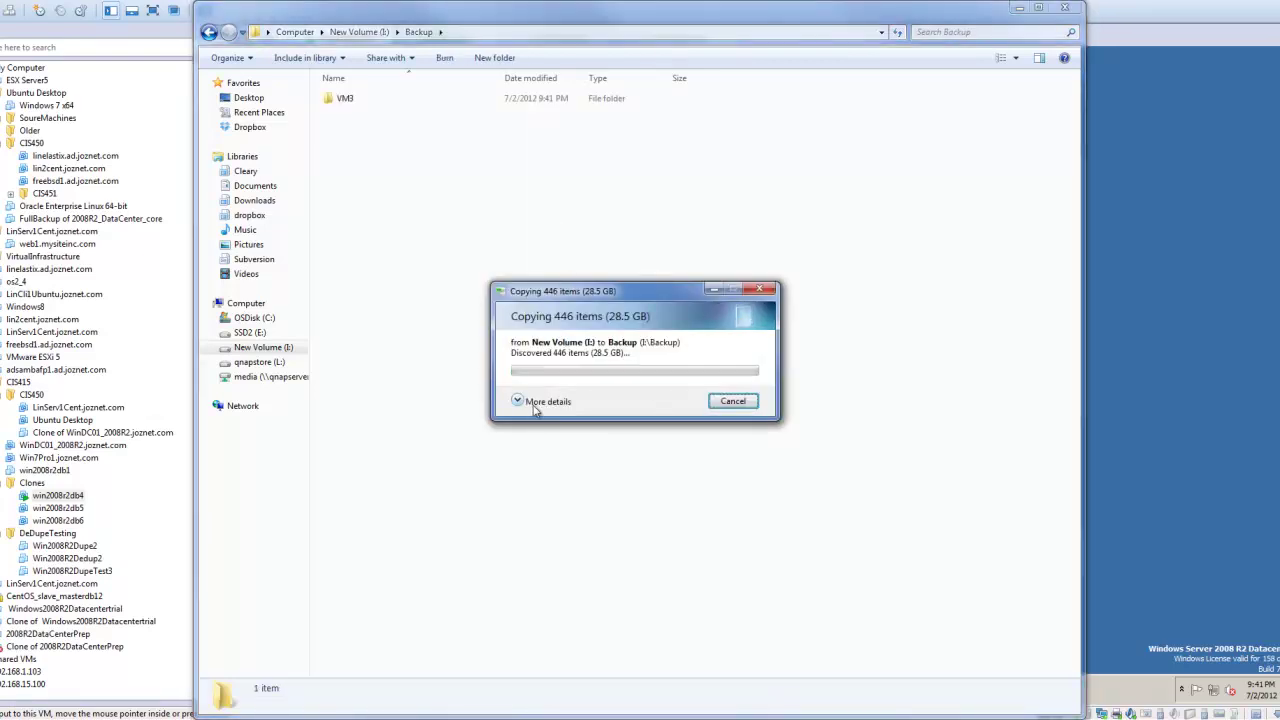
{"action": "left_click", "coordinate": [538, 402]}
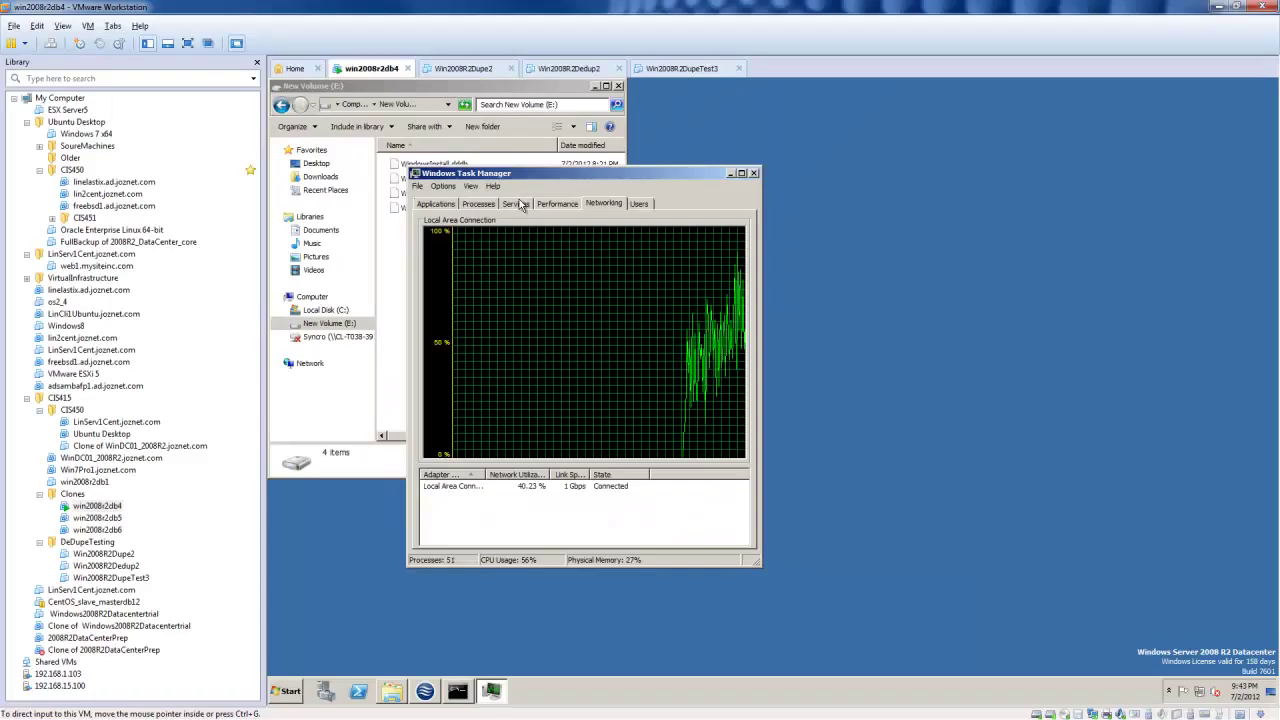
Step: Show the VM's CPU and memory graphs in Task Manager and move it right
{"action": "left_click", "coordinate": [516, 204]}
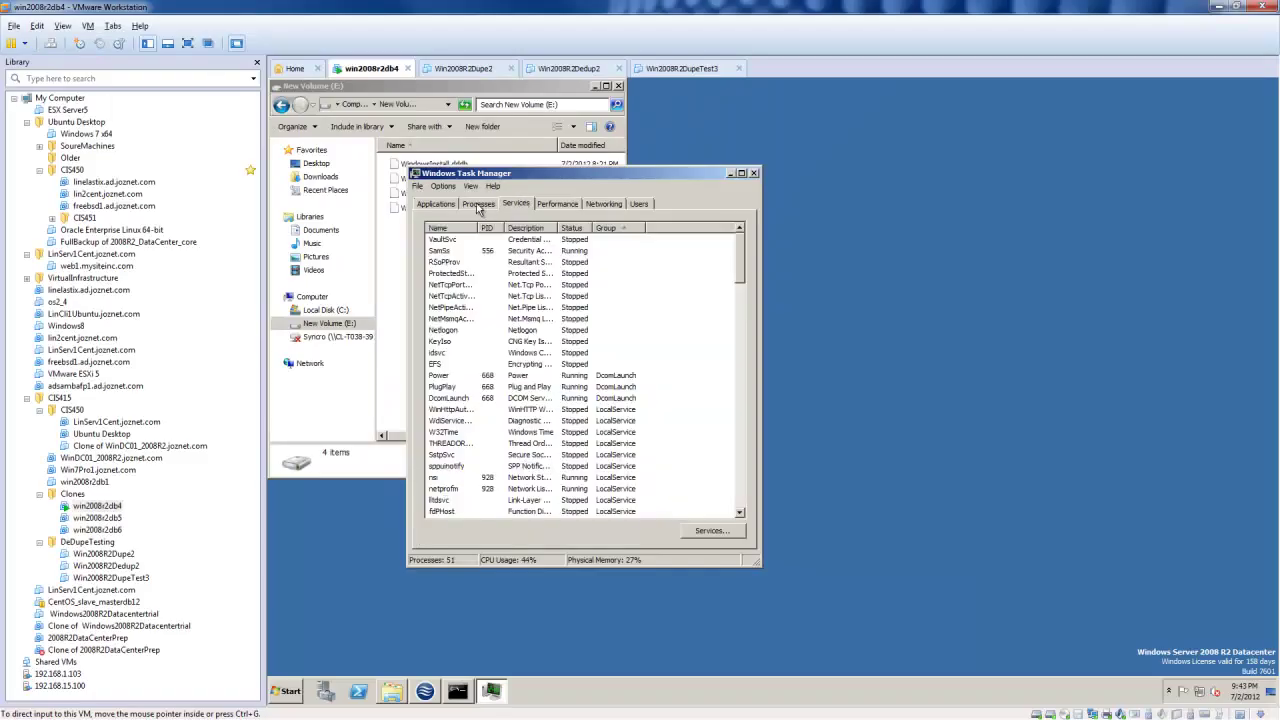
{"action": "left_click", "coordinate": [479, 205]}
{"action": "left_click", "coordinate": [560, 204]}
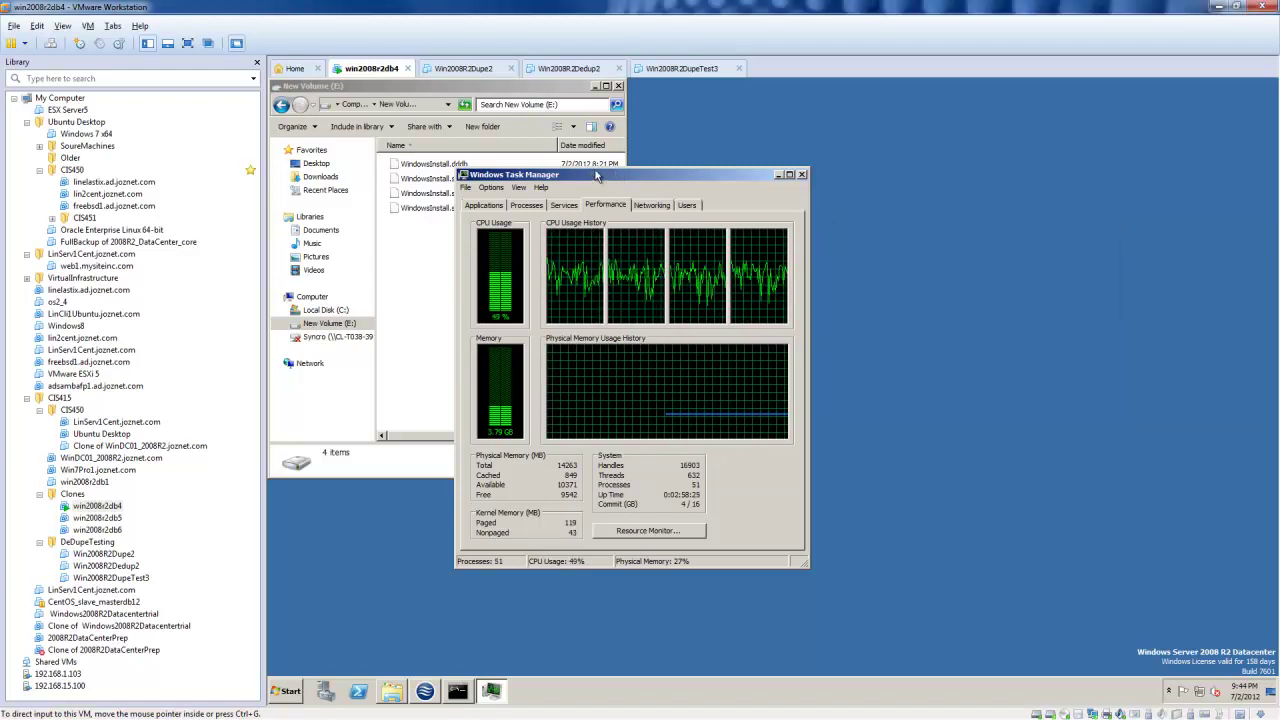
{"action": "left_click_drag", "start_coordinate": [616, 177], "coordinate": [818, 211]}
Step: Refresh the VM's New Volume (E:) file list in Explorer
{"action": "left_click", "coordinate": [547, 234]}
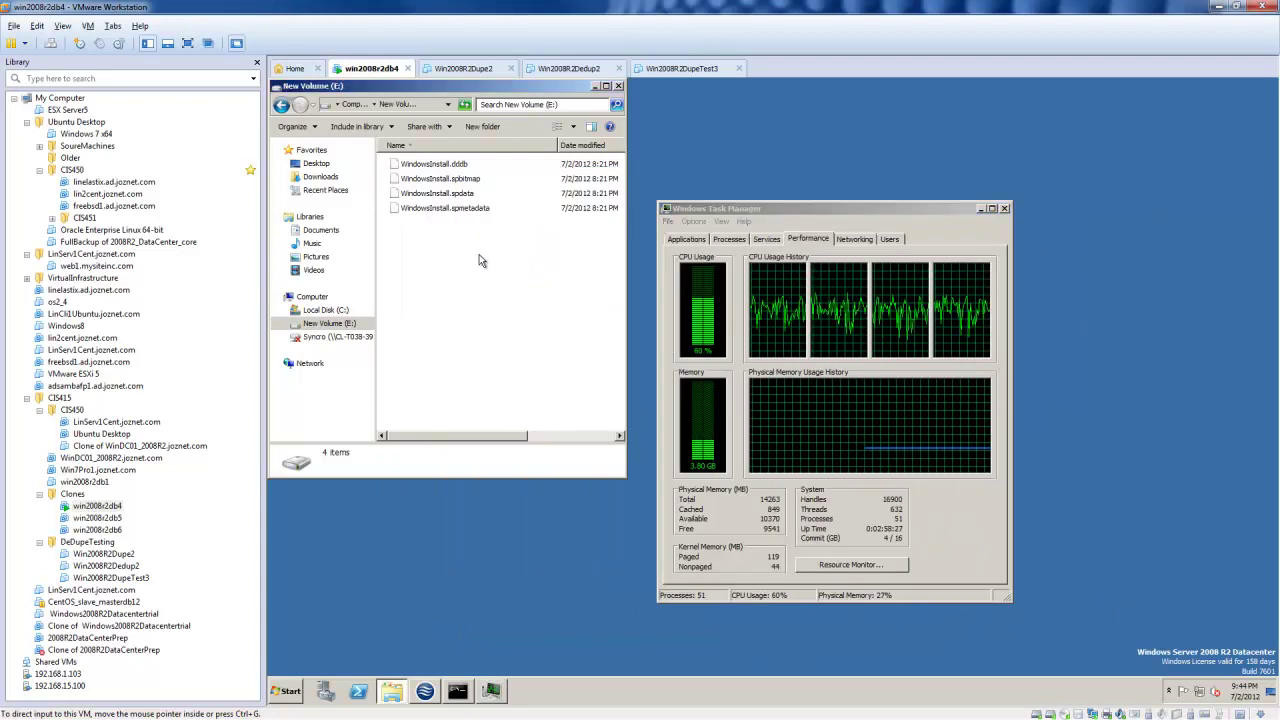
{"action": "left_click_drag", "start_coordinate": [475, 435], "coordinate": [588, 437]}
{"action": "right_click", "coordinate": [507, 343]}
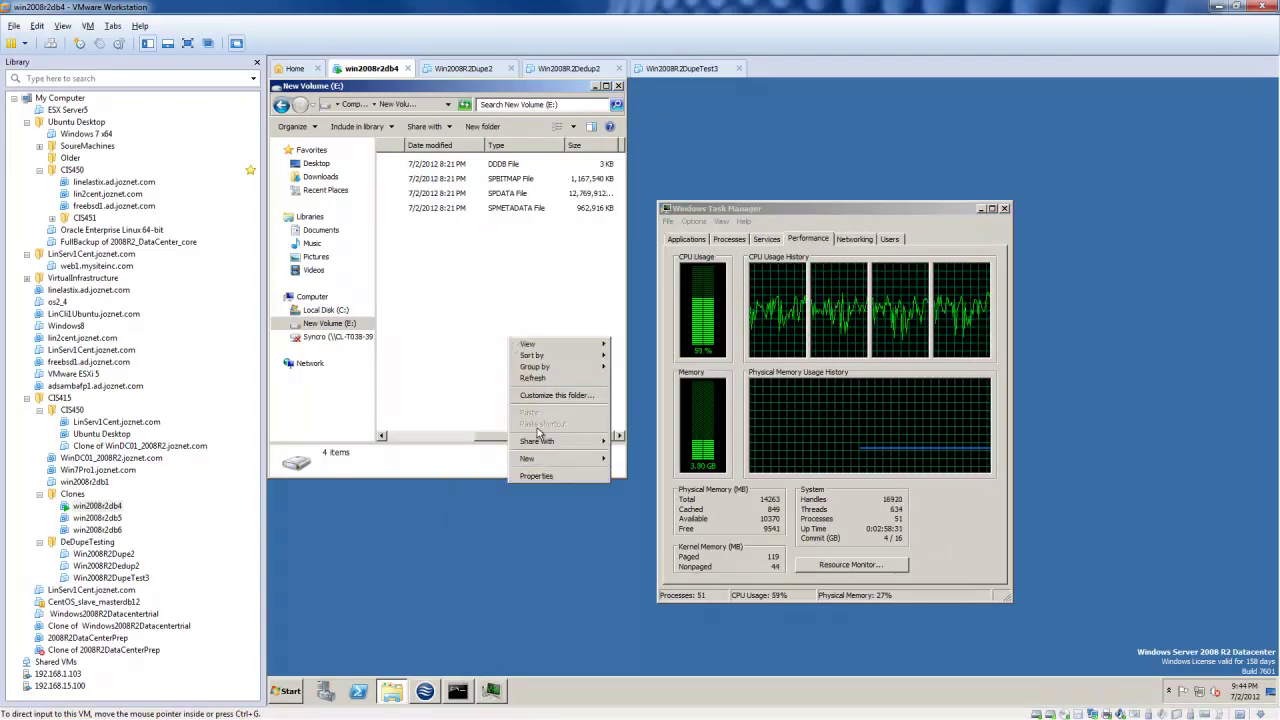
{"action": "left_click", "coordinate": [544, 378]}
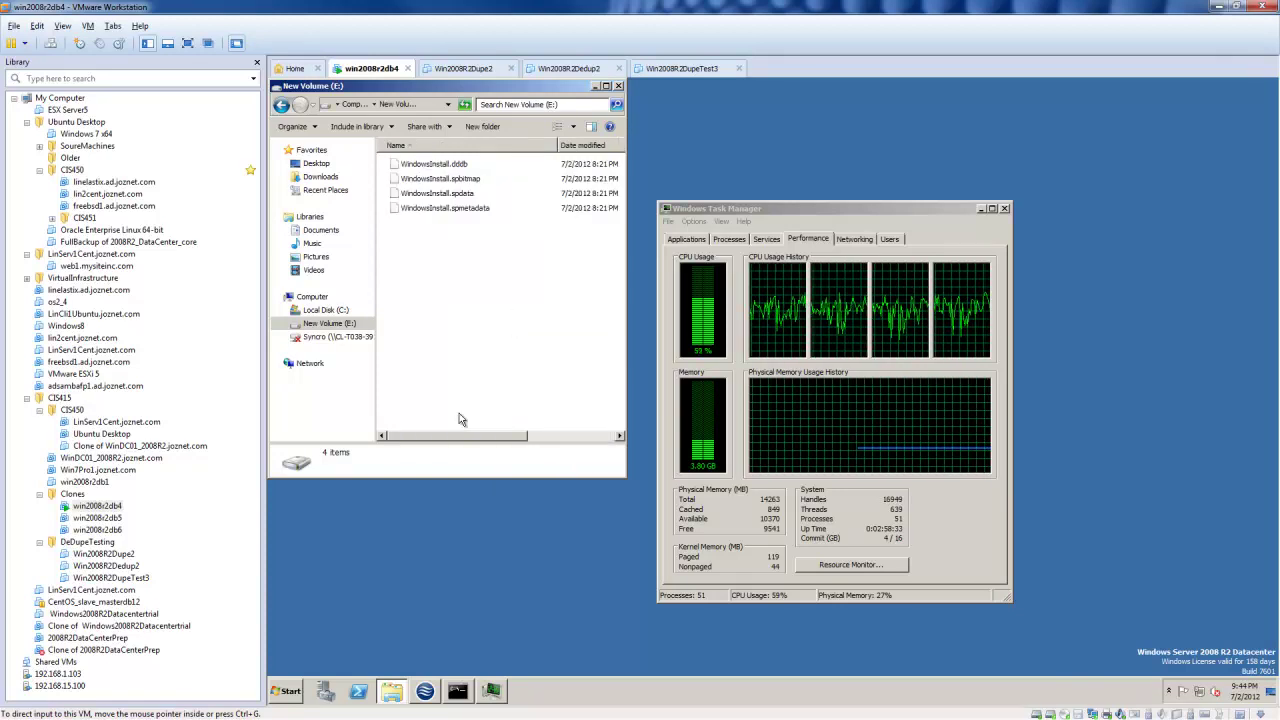
{"action": "left_click_drag", "start_coordinate": [456, 435], "coordinate": [551, 436]}
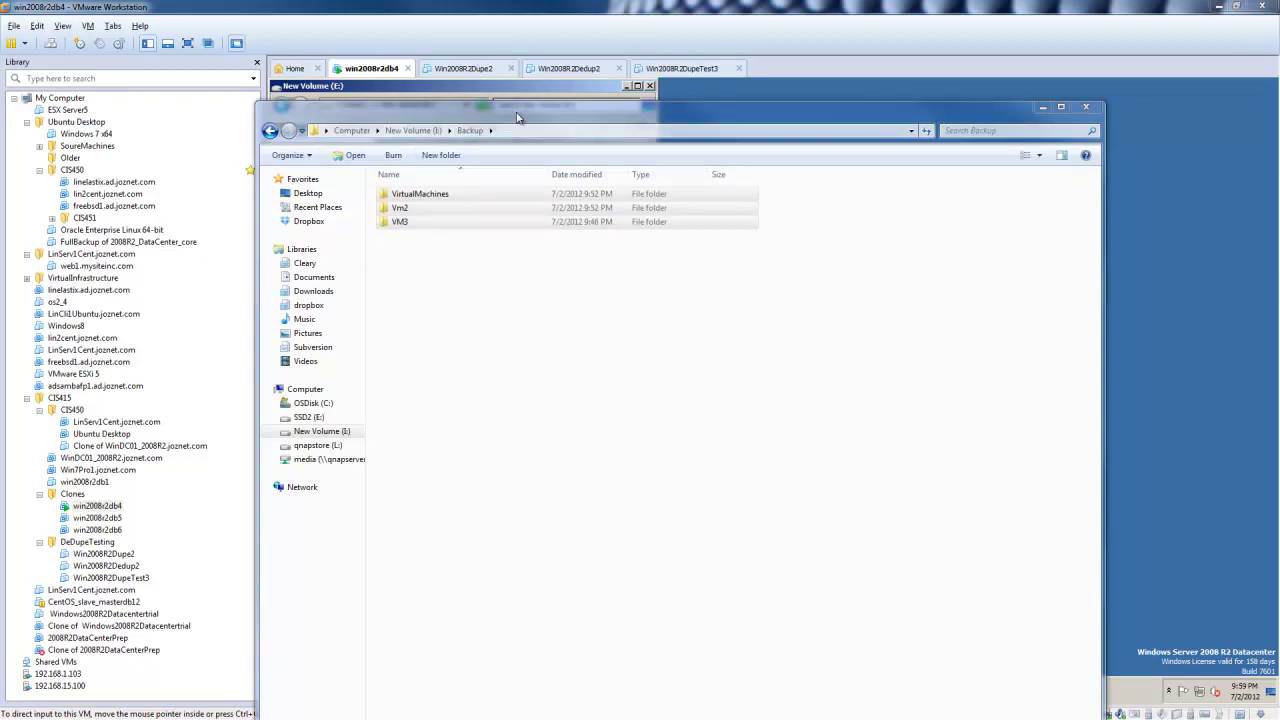
Step: Check that the three copied VM folders total 28.5 GB
{"action": "left_click_drag", "start_coordinate": [517, 118], "coordinate": [709, 175]}
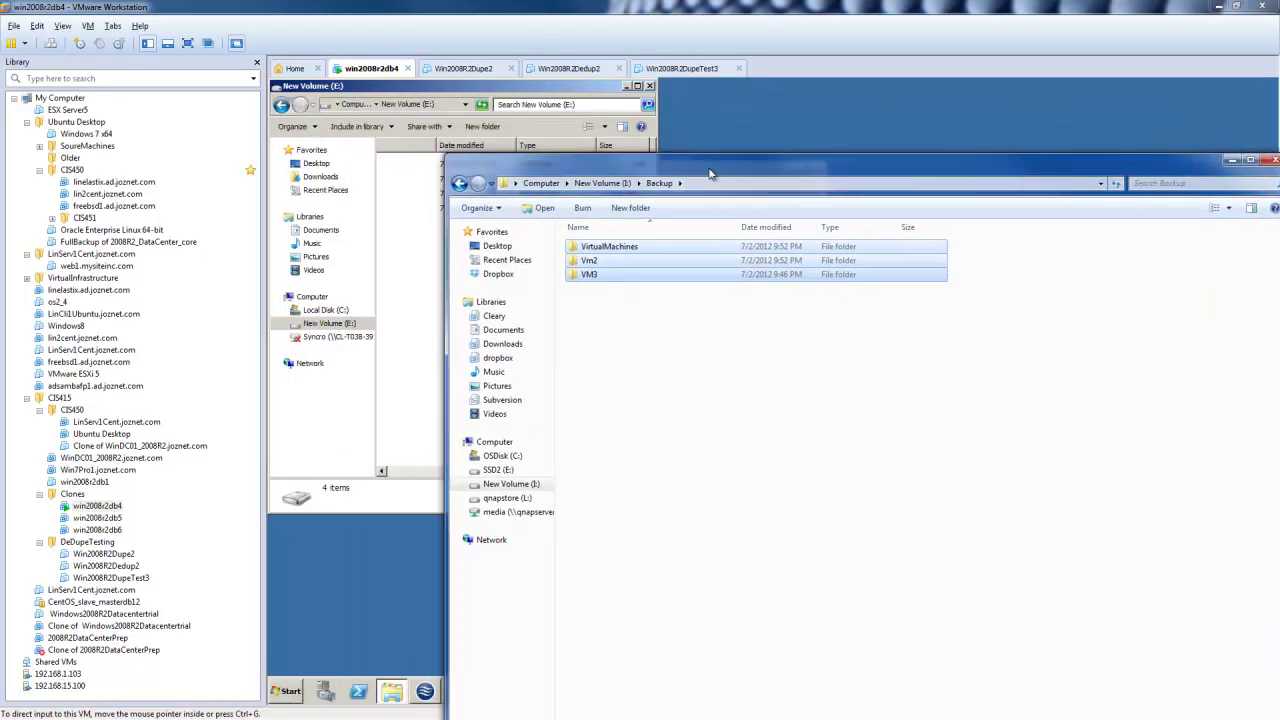
{"action": "right_click", "coordinate": [614, 278]}
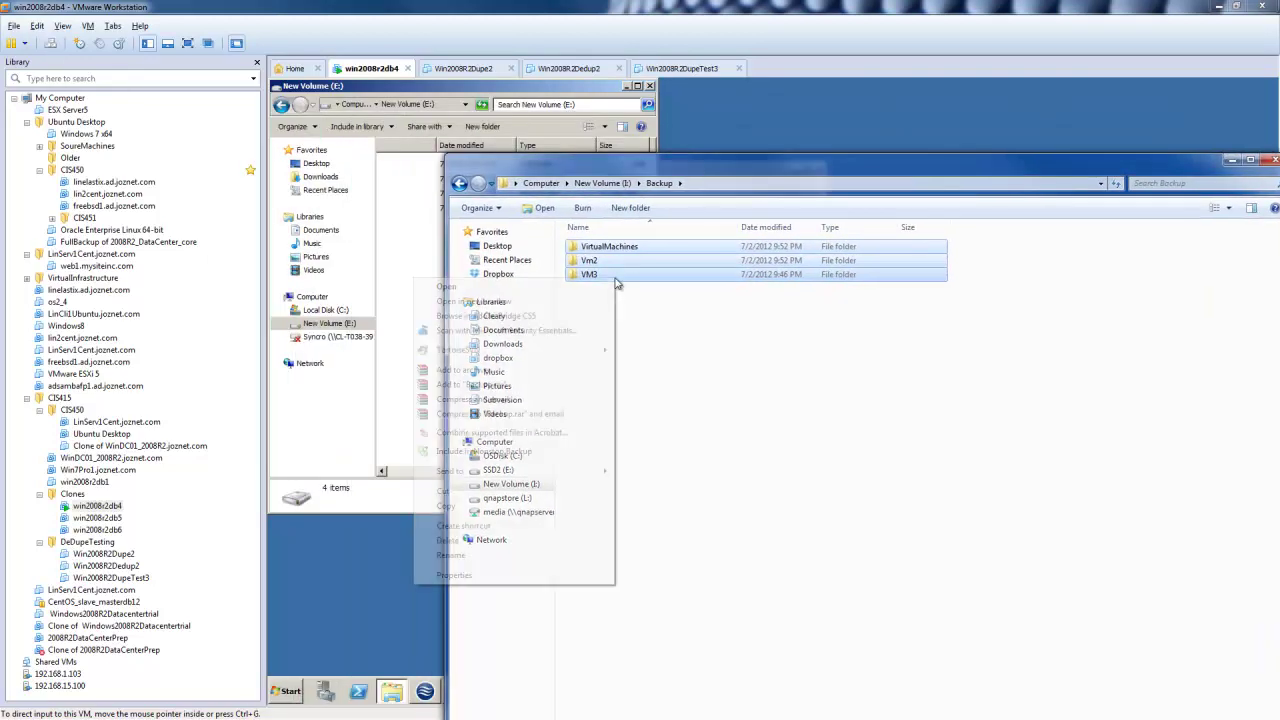
{"action": "left_click", "coordinate": [466, 576]}
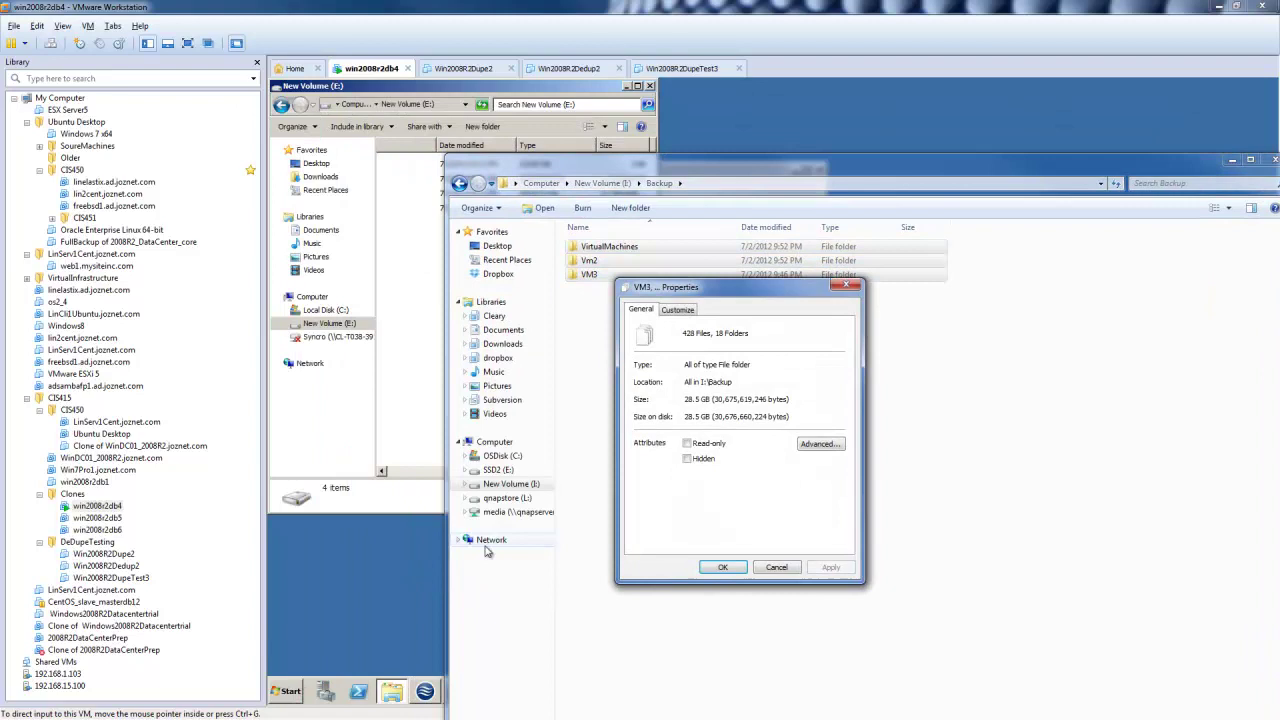
{"action": "left_click", "coordinate": [776, 567]}
Step: Go up to Computer and check New Volume (I:) now uses 57.2 GB
{"action": "key", "text": "BackSpace"}
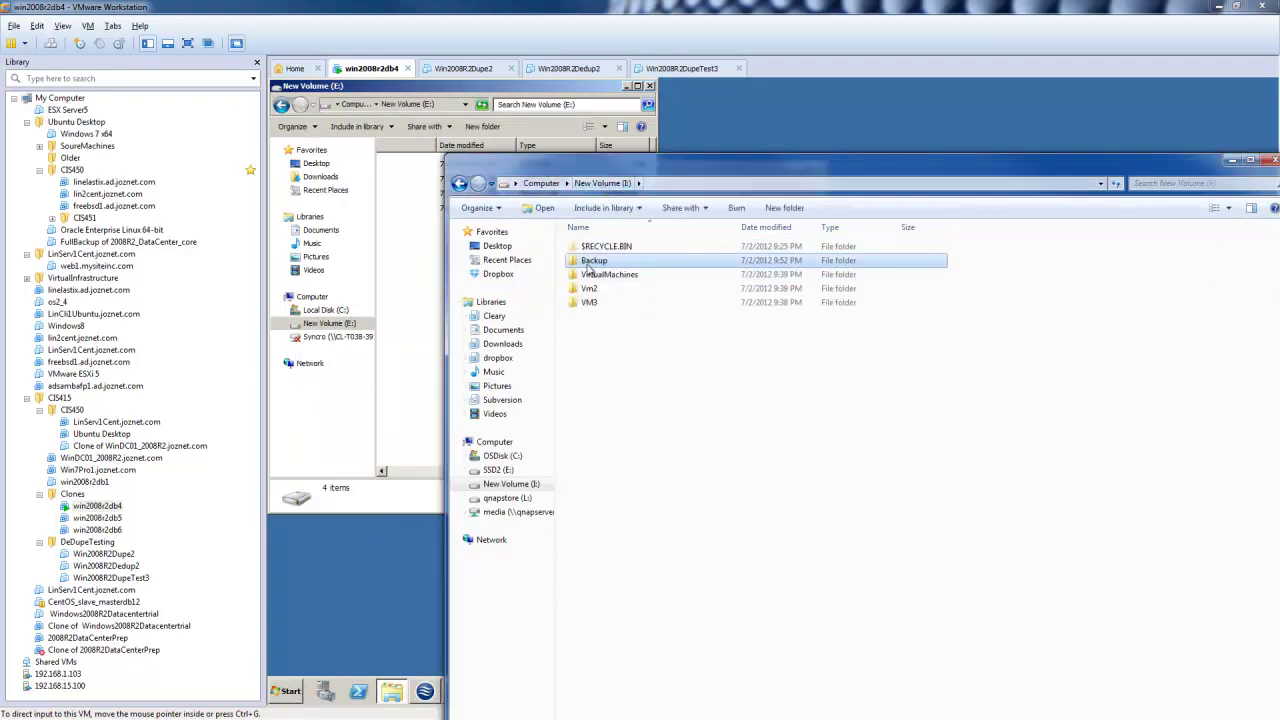
{"action": "key", "text": "BackSpace"}
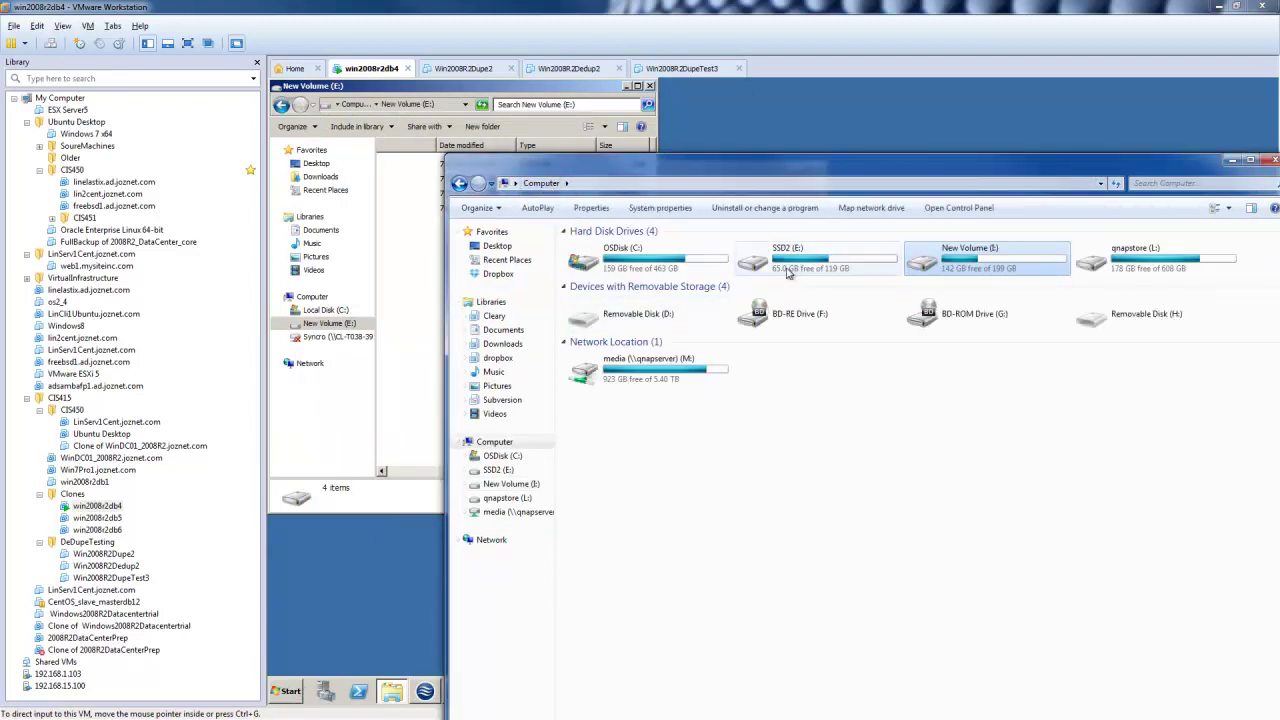
{"action": "right_click", "coordinate": [952, 259]}
{"action": "left_click", "coordinate": [818, 619]}
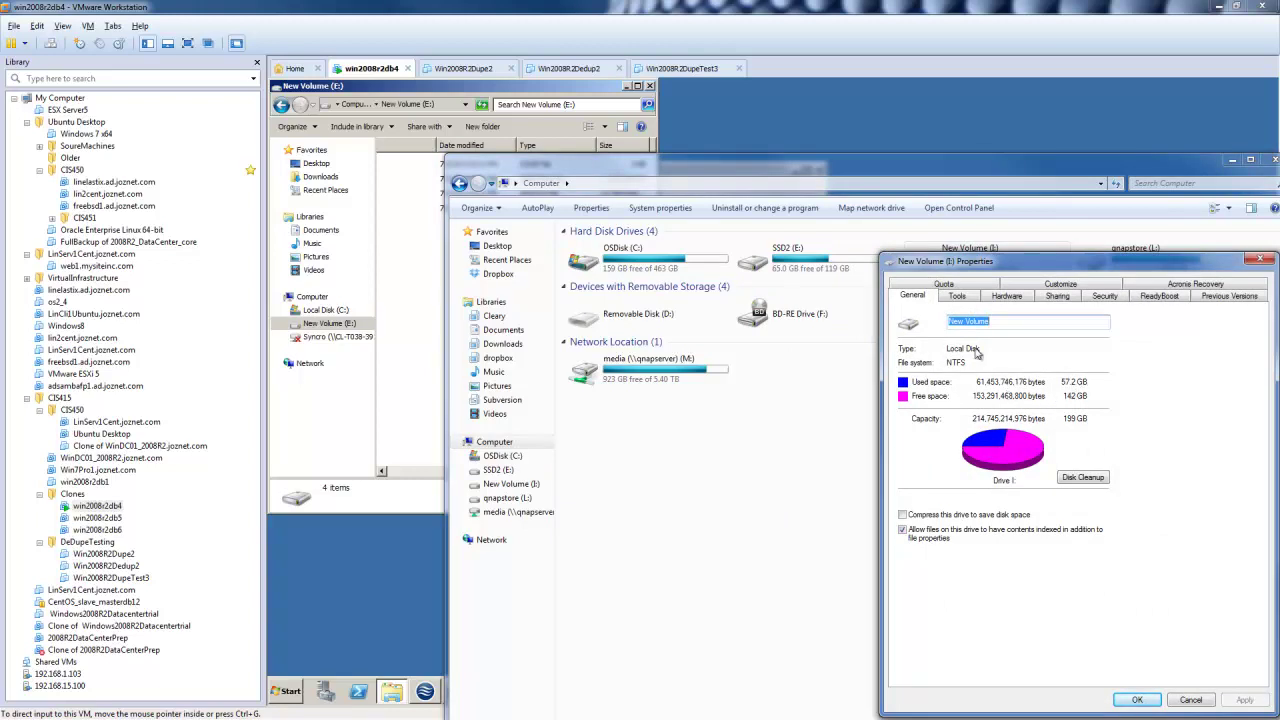
{"action": "key", "text": "Escape"}
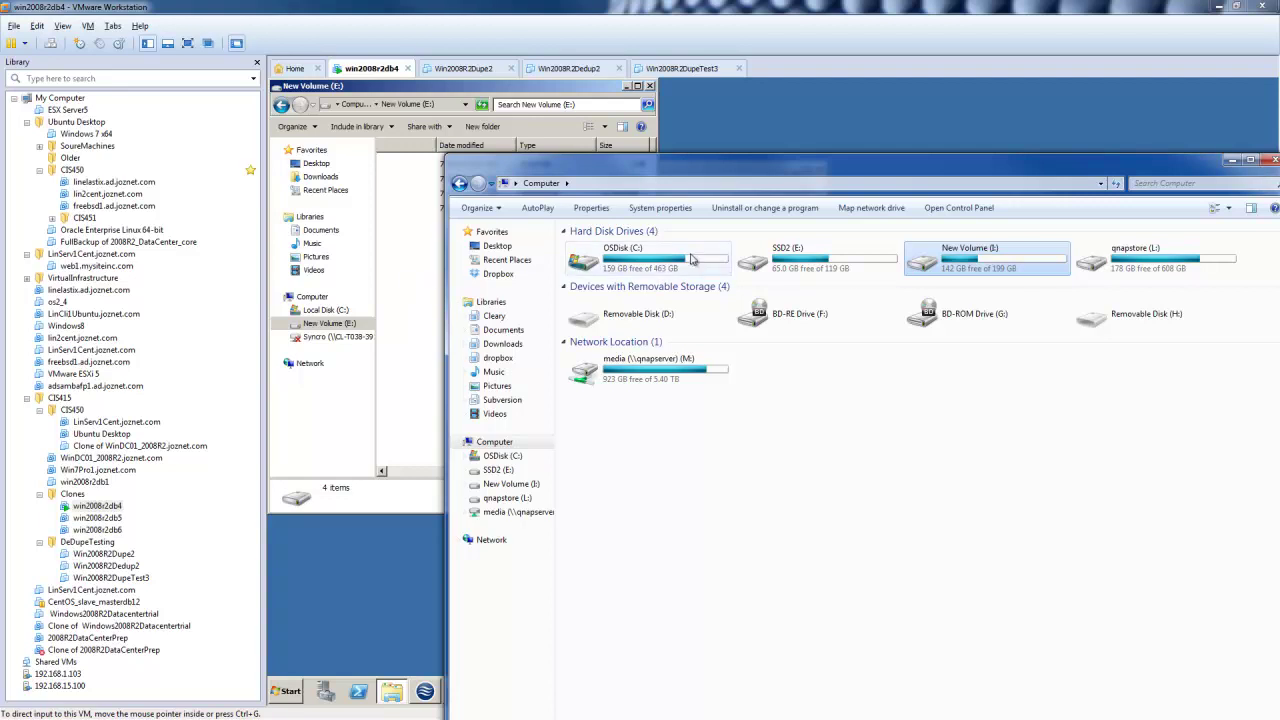
Step: Refresh the New Volume (E:) file list inside the win2008r2db4 VM
{"action": "left_click", "coordinate": [398, 251]}
{"action": "right_click", "coordinate": [479, 241]}
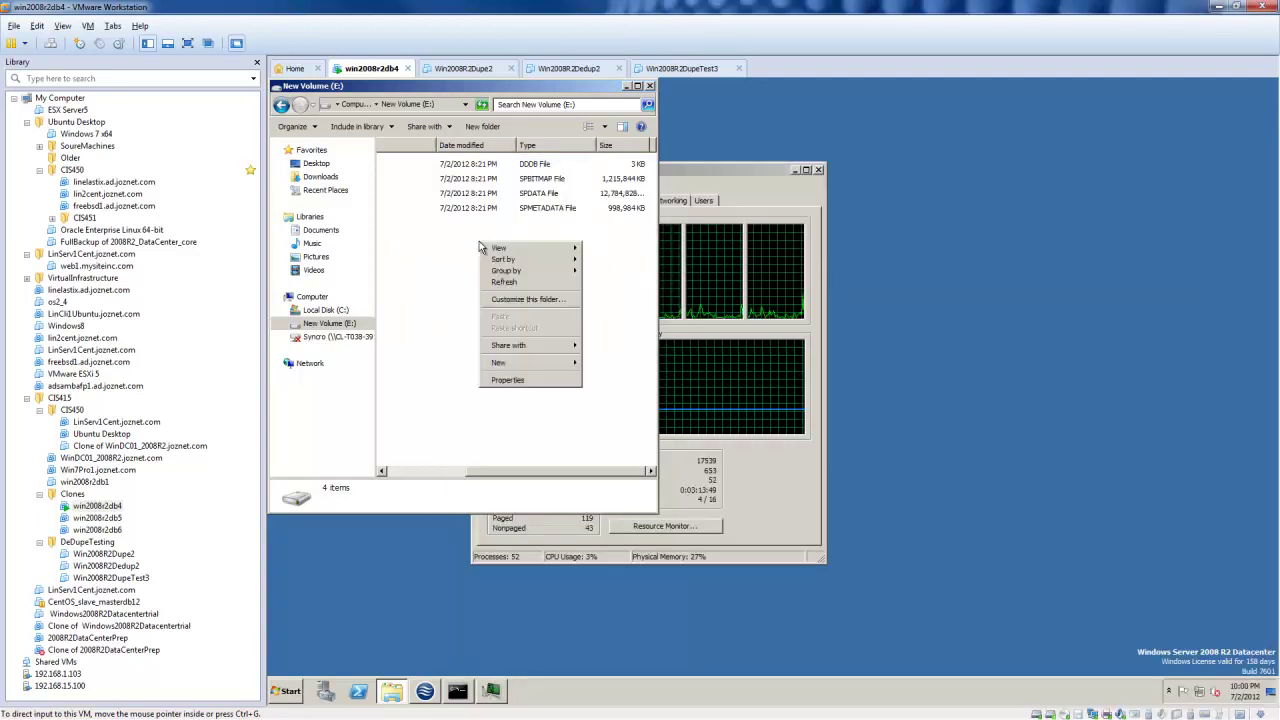
{"action": "left_click", "coordinate": [514, 284]}
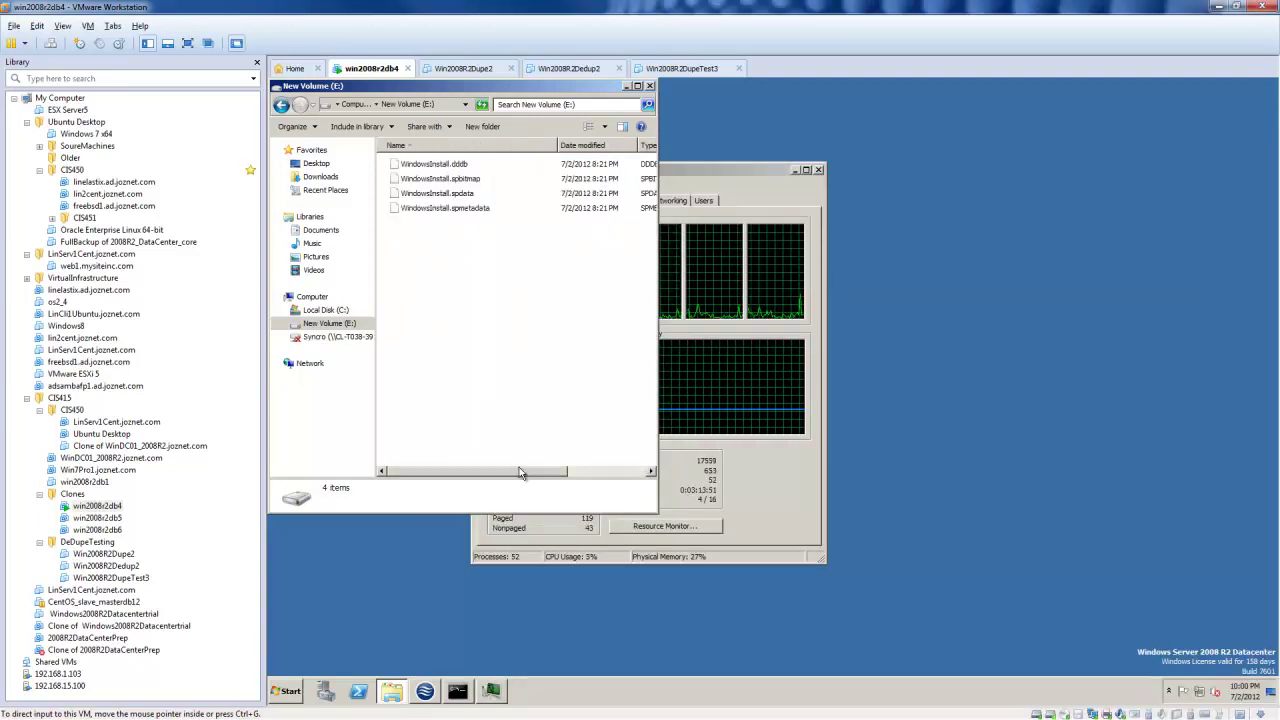
{"action": "left_click_drag", "start_coordinate": [519, 471], "coordinate": [440, 468]}
Step: View New Volume (E:) properties in the VM: 14.8 GB used of 39.8 GB
{"action": "left_click", "coordinate": [351, 105]}
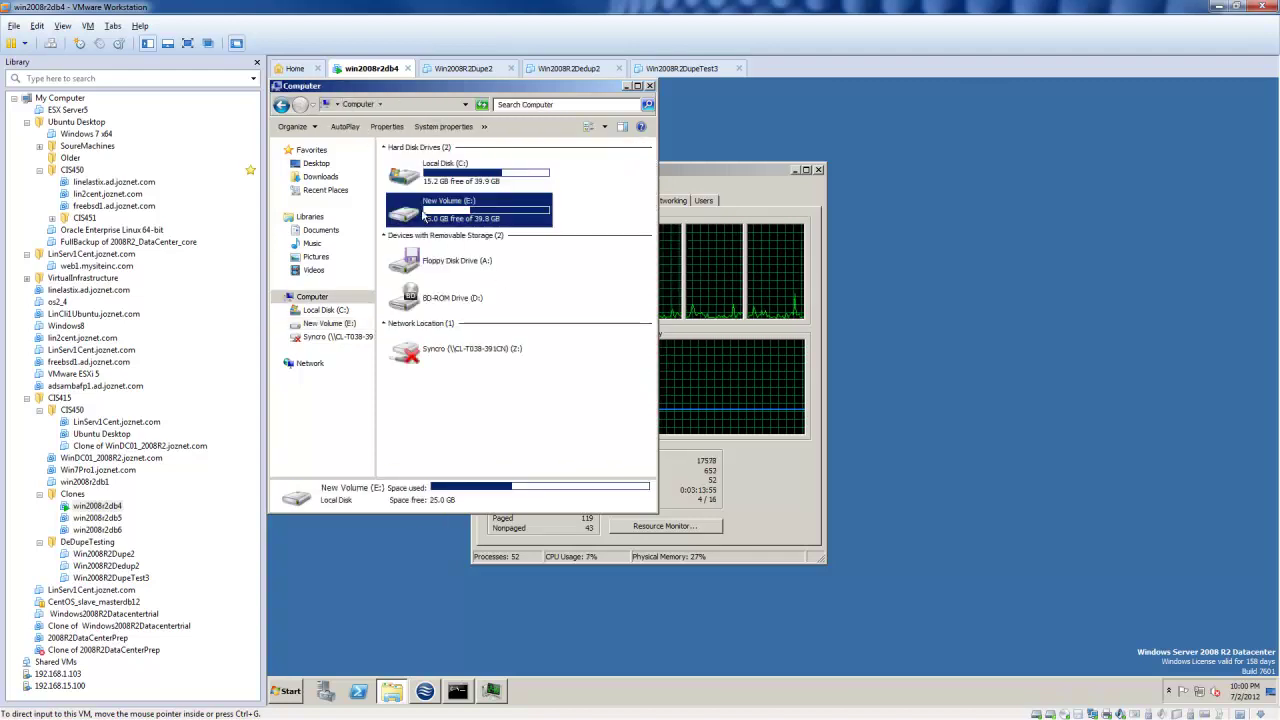
{"action": "right_click", "coordinate": [424, 215]}
{"action": "left_click", "coordinate": [460, 382]}
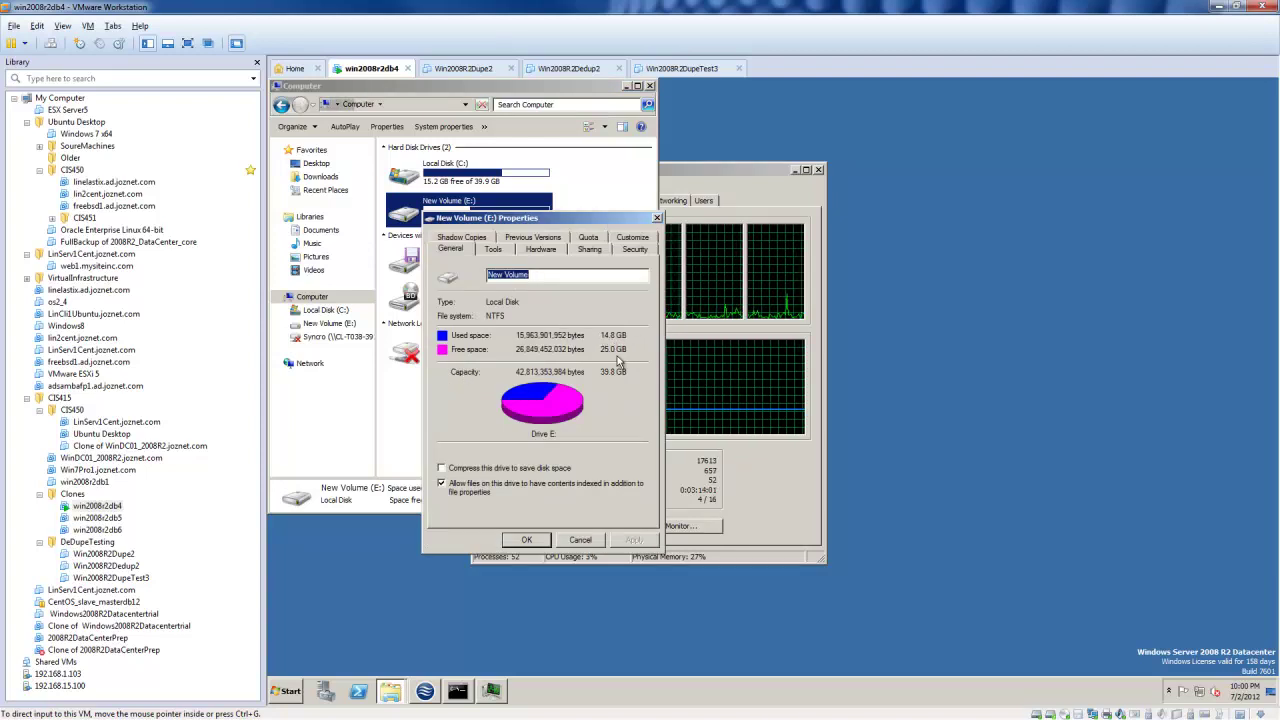
{"action": "left_click", "coordinate": [580, 540]}
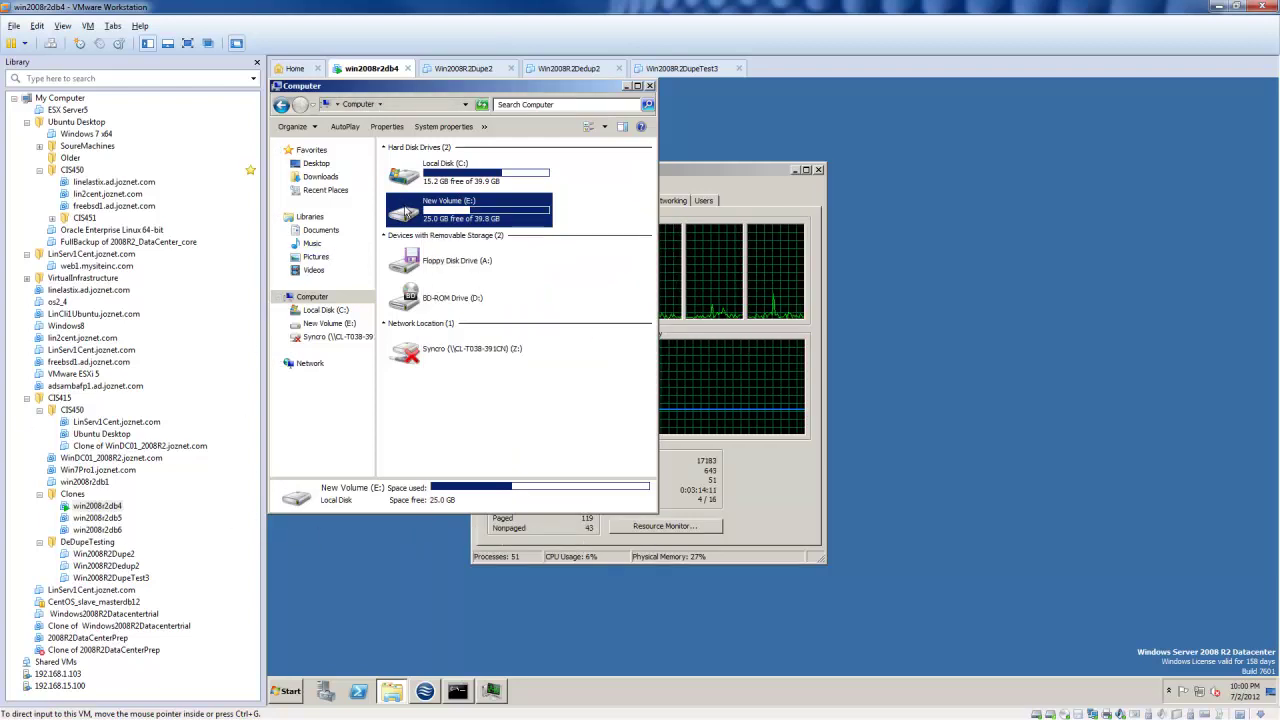
Step: Open the VM's New Volume (E:) and scroll right to the WindowsInstall files' Size column
{"action": "double_click", "coordinate": [421, 210]}
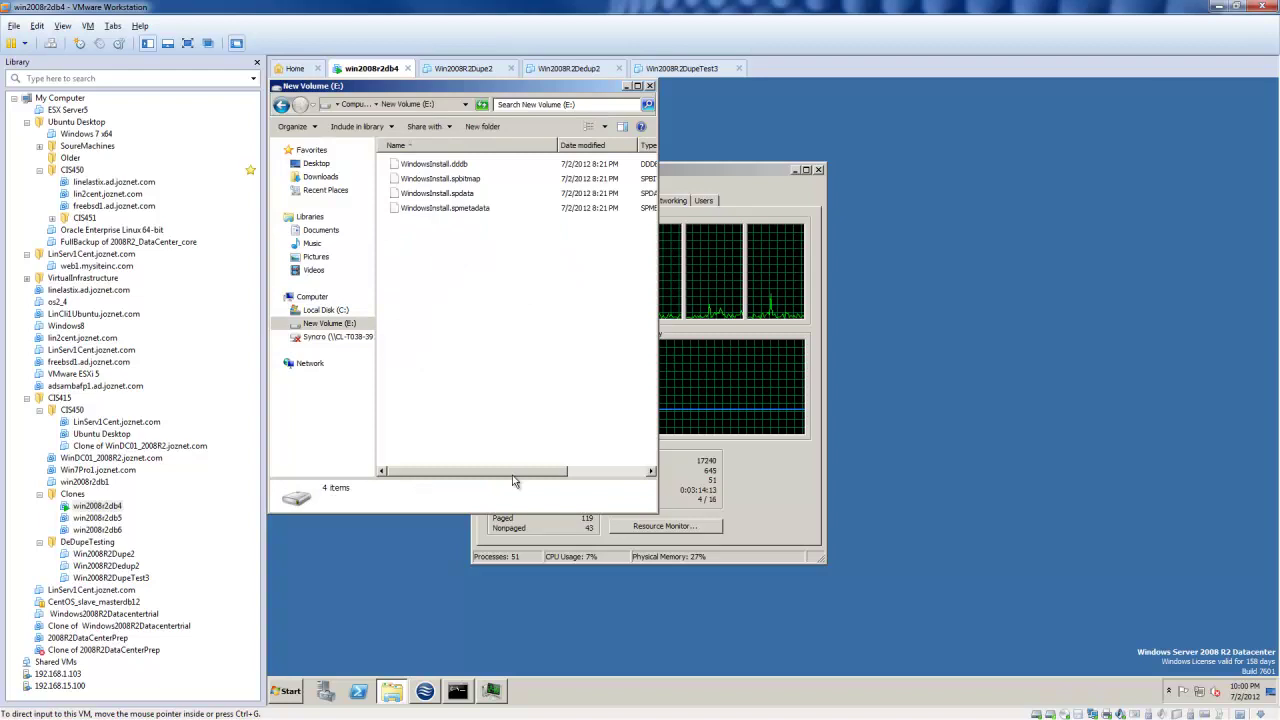
{"action": "scroll", "coordinate": [556, 463], "scroll_direction": "right", "scroll_amount": 3}
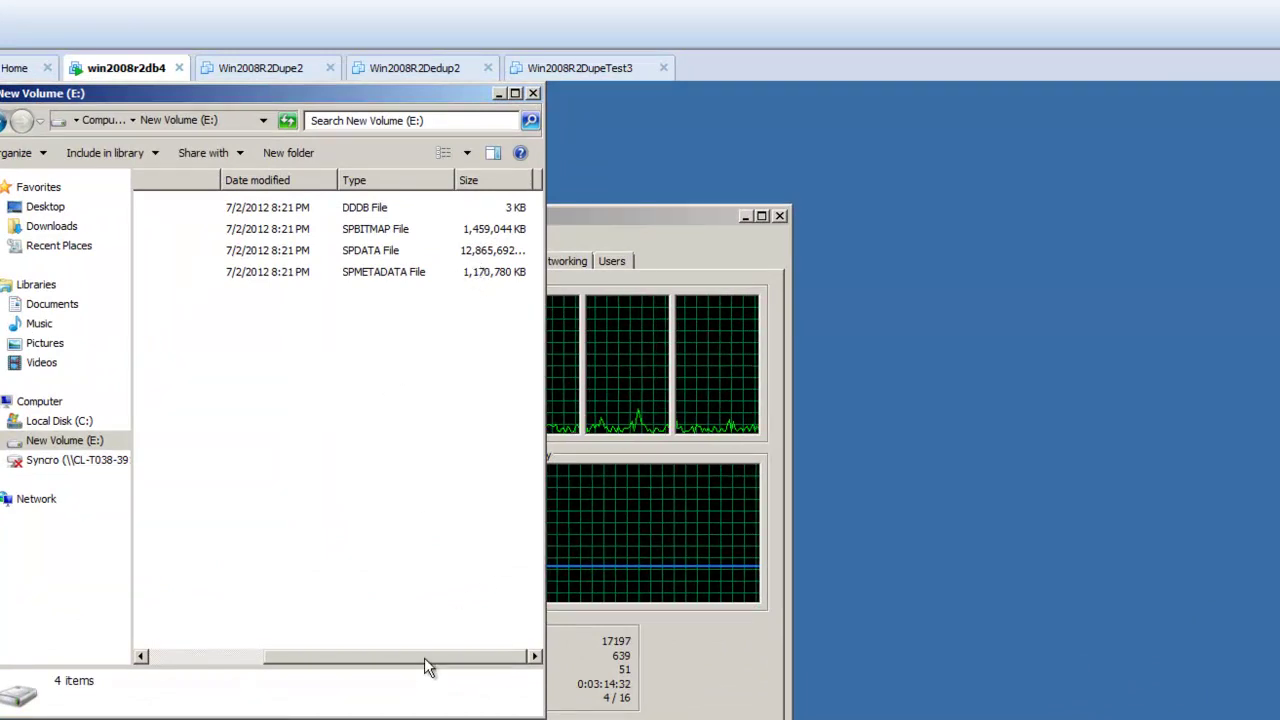
{"action": "mouse_move", "coordinate": [424, 657]}
{"action": "left_mouse_down"}
{"action": "mouse_move", "coordinate": [393, 656]}
{"action": "mouse_move", "coordinate": [423, 661]}
{"action": "left_mouse_up"}
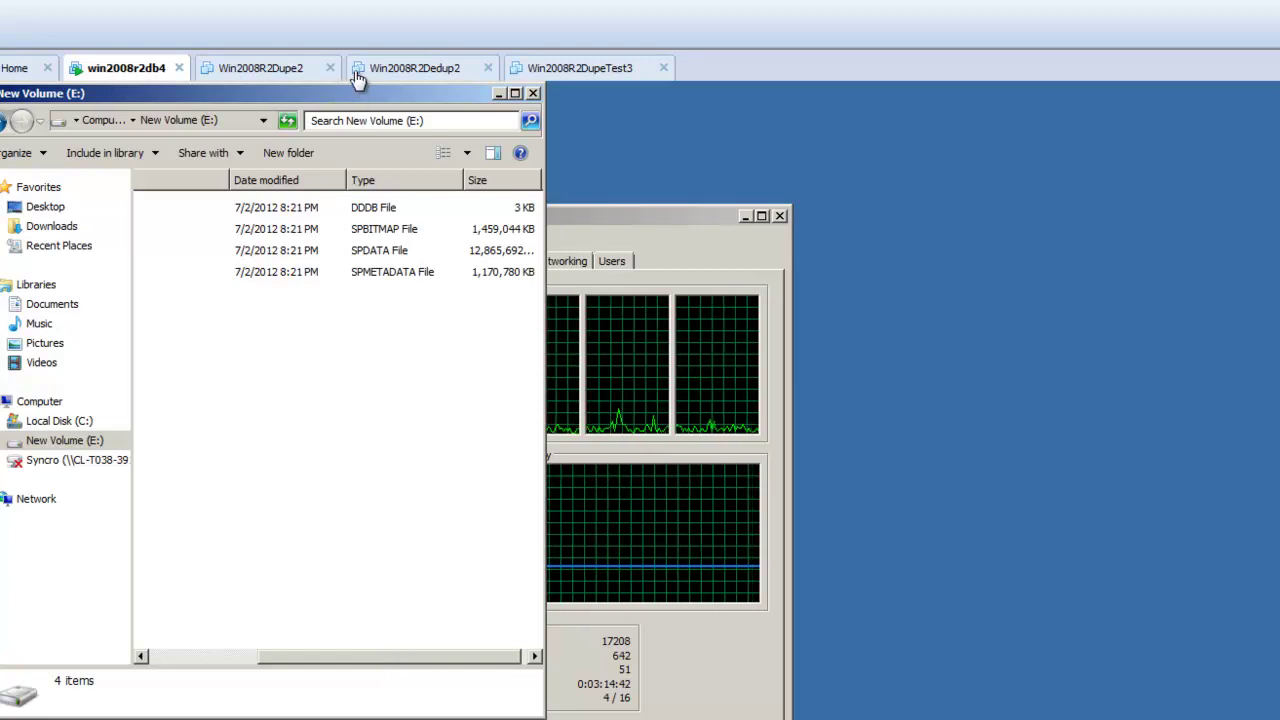
Step: Put Explorer right and Task Manager left, select SPDATA and SPMETADATA, then show Win2008R2Dupe2
{"action": "left_click_drag", "start_coordinate": [354, 94], "coordinate": [731, 174]}
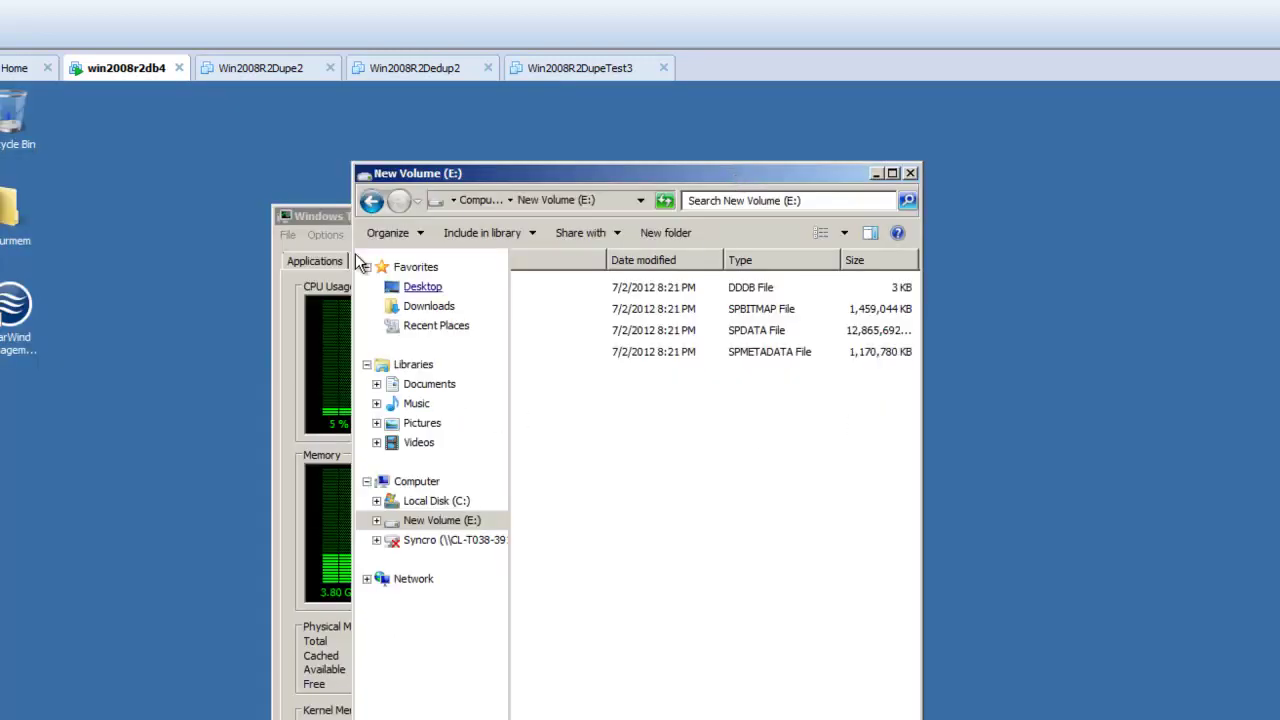
{"action": "left_click_drag", "start_coordinate": [310, 214], "coordinate": [198, 213]}
{"action": "left_click", "coordinate": [791, 488]}
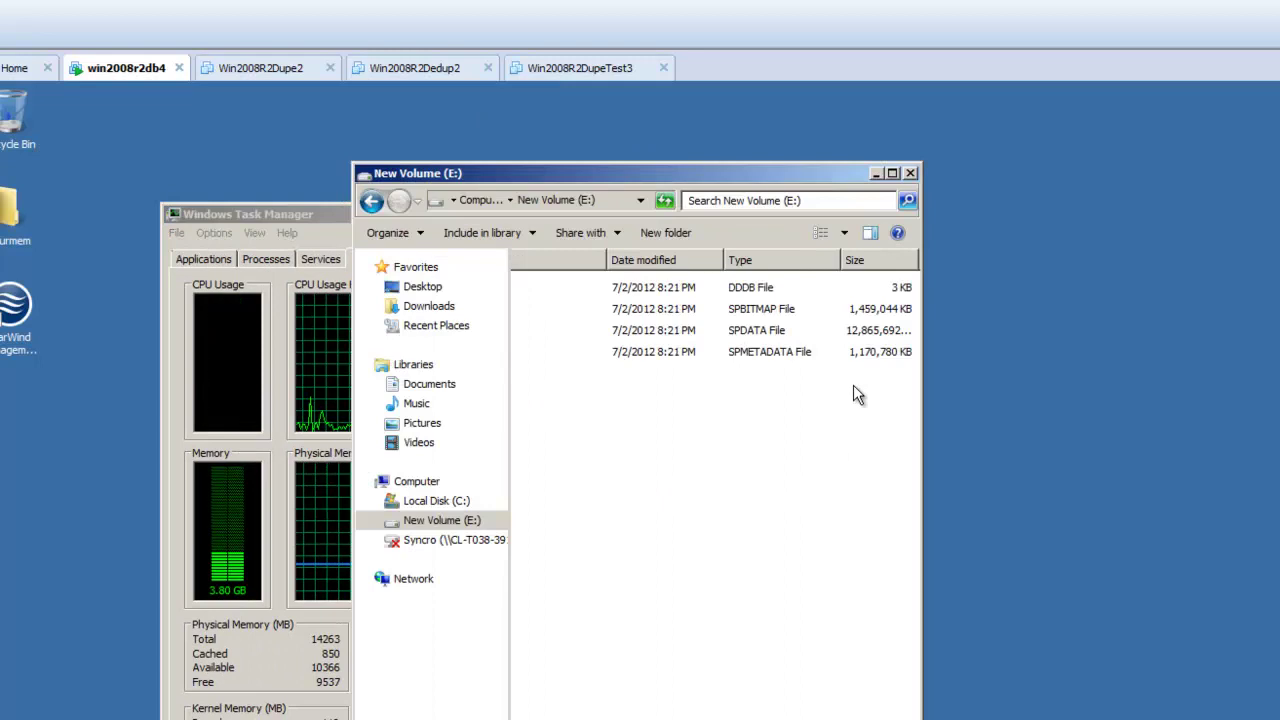
{"action": "left_click_drag", "start_coordinate": [887, 501], "coordinate": [850, 436]}
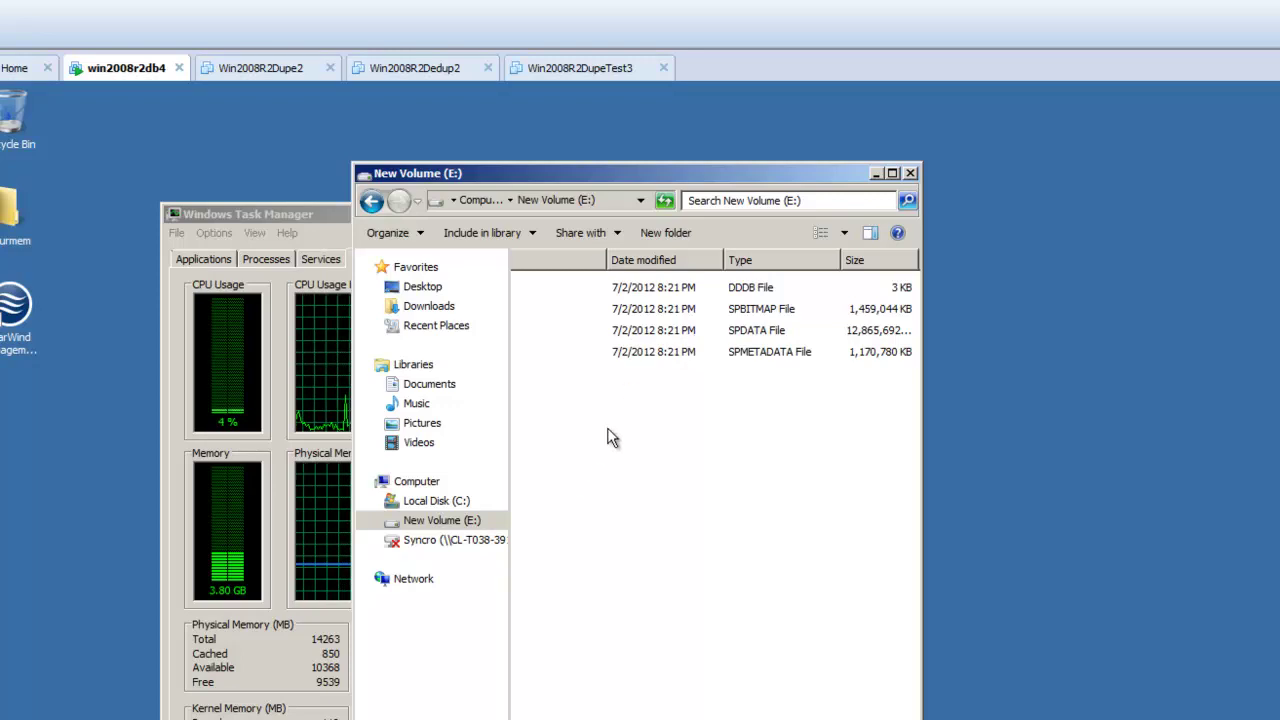
{"action": "left_click", "coordinate": [240, 72]}
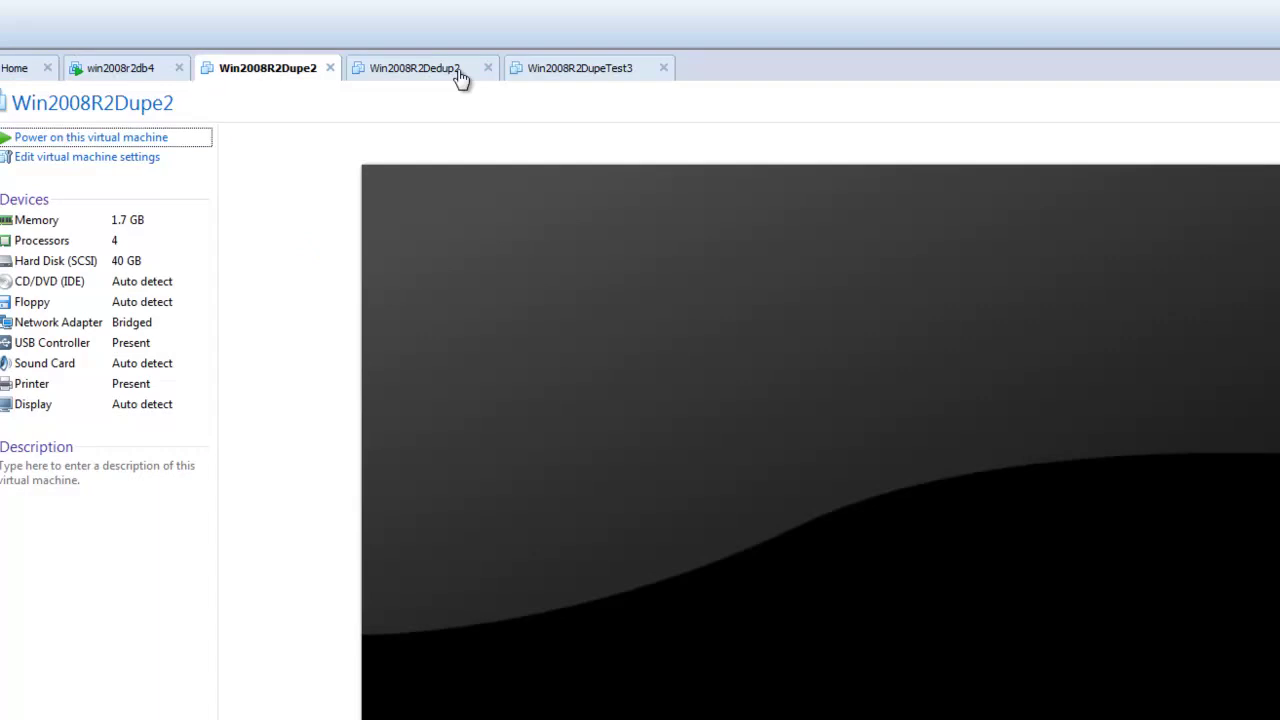
Step: Power on Win2008R2Dedup2, then glance at the DupeTest3, Dedup2 and Dupe2 consoles
{"action": "left_click", "coordinate": [392, 70]}
{"action": "left_click", "coordinate": [72, 140]}
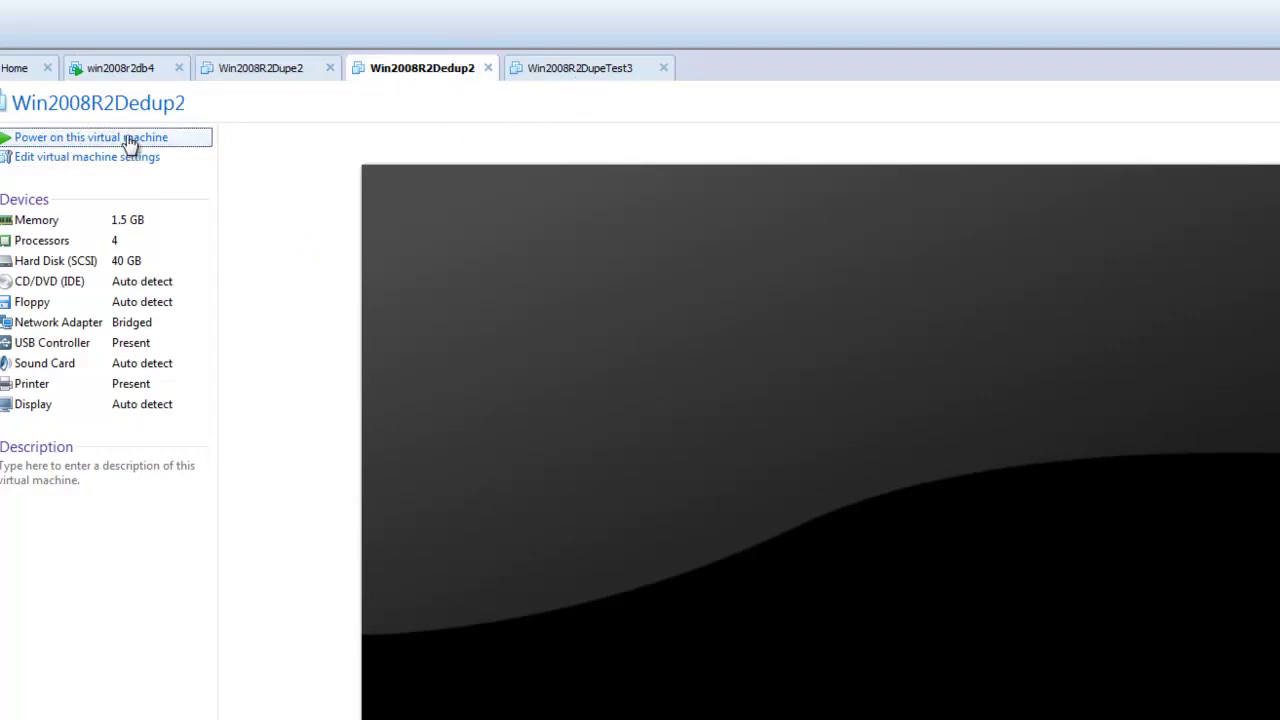
{"action": "left_click", "coordinate": [580, 68]}
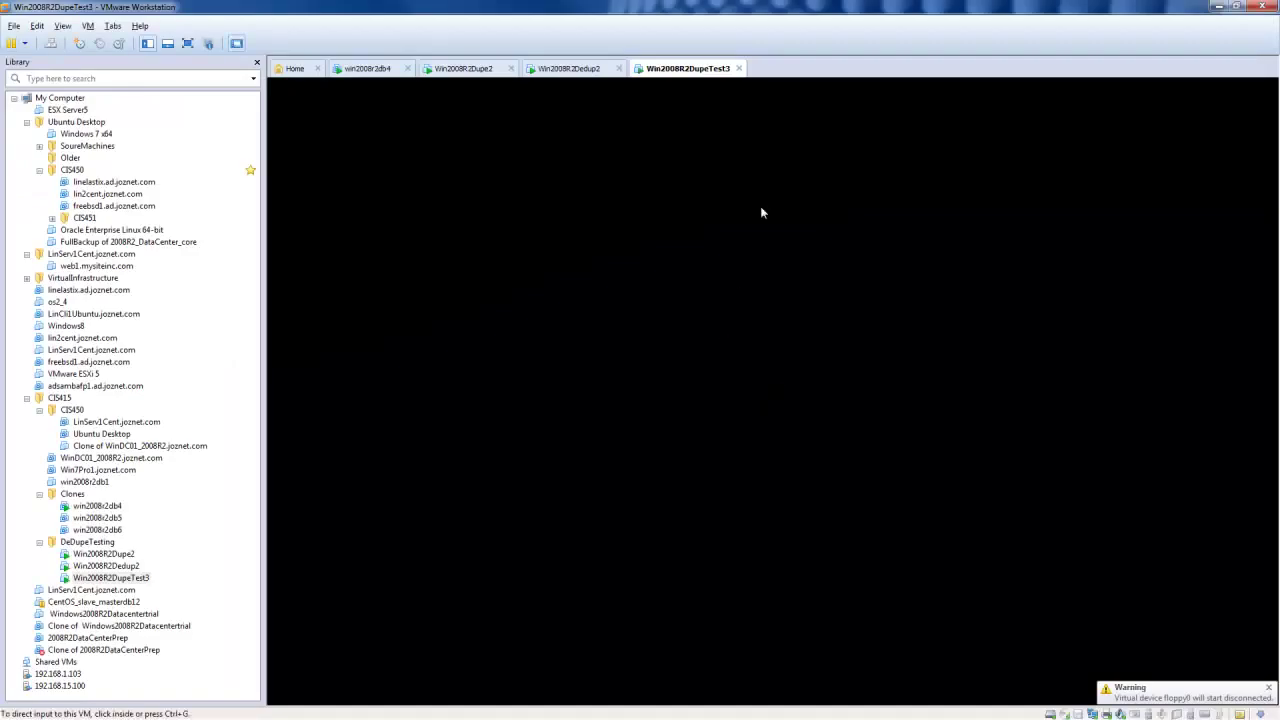
{"action": "left_click", "coordinate": [552, 70]}
{"action": "left_click", "coordinate": [465, 72]}
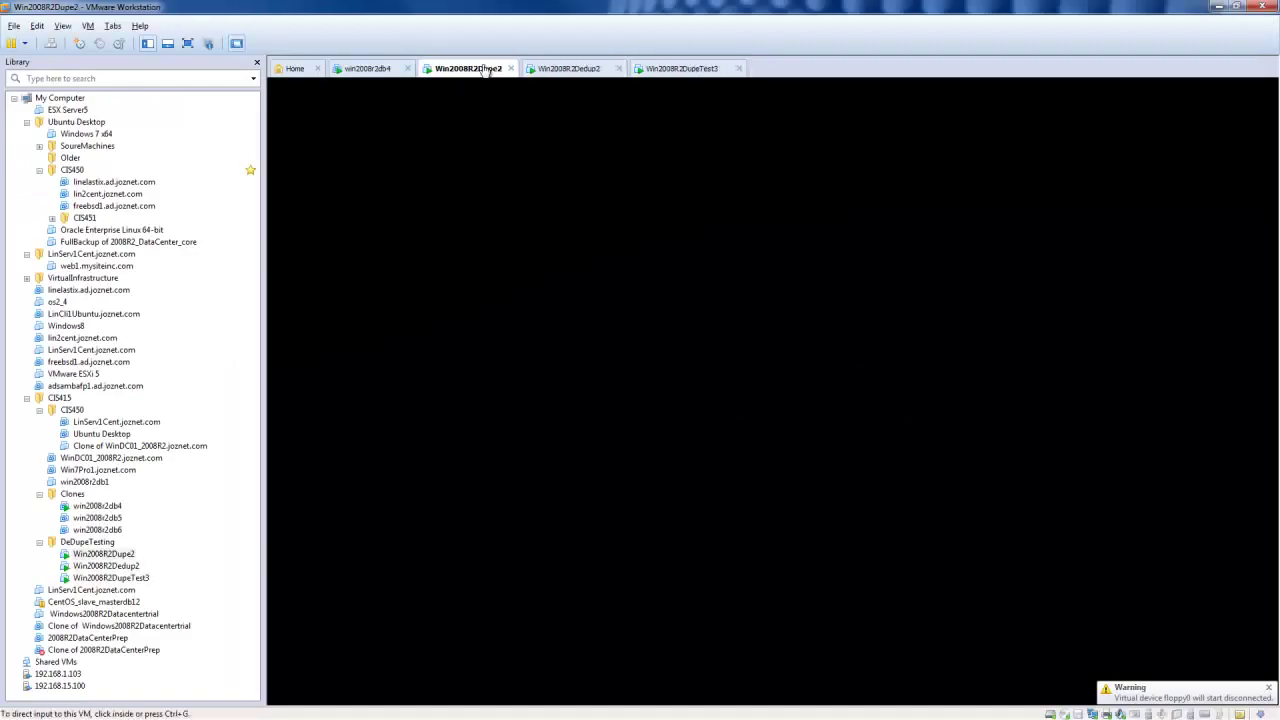
Step: Show network utilisation in Task Manager on the win2008r2db4 host
{"action": "left_click", "coordinate": [566, 70]}
{"action": "left_click", "coordinate": [366, 68]}
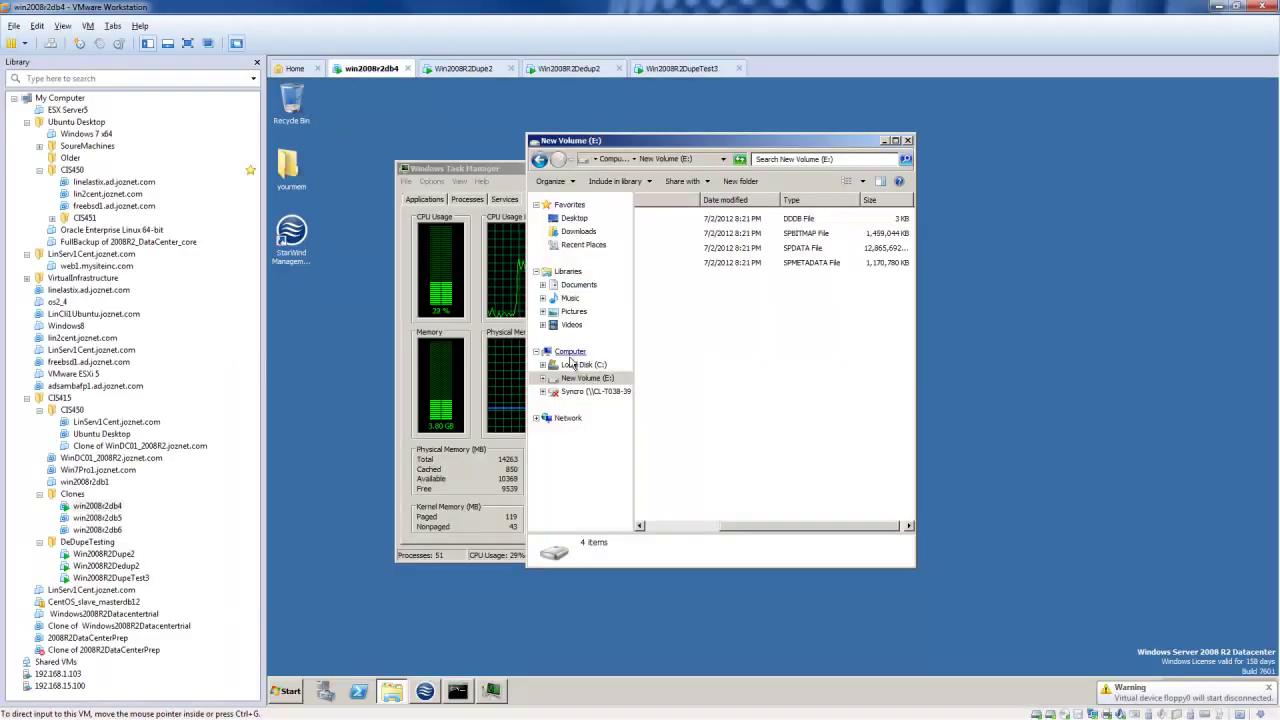
{"action": "left_click", "coordinate": [495, 208]}
{"action": "left_click", "coordinate": [592, 200]}
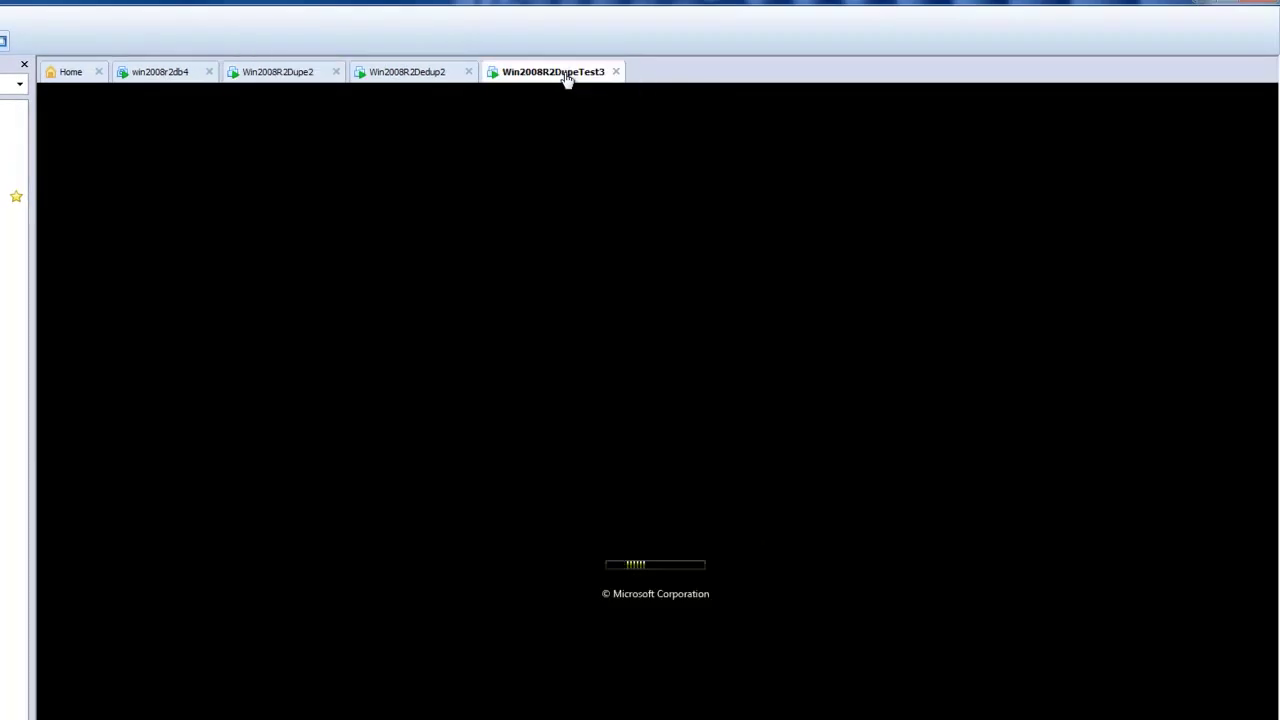
Step: Track the Dupe2, Dedup2 and DupeTest3 boot progress alongside win2008r2db4 network traffic
{"action": "left_click", "coordinate": [275, 71]}
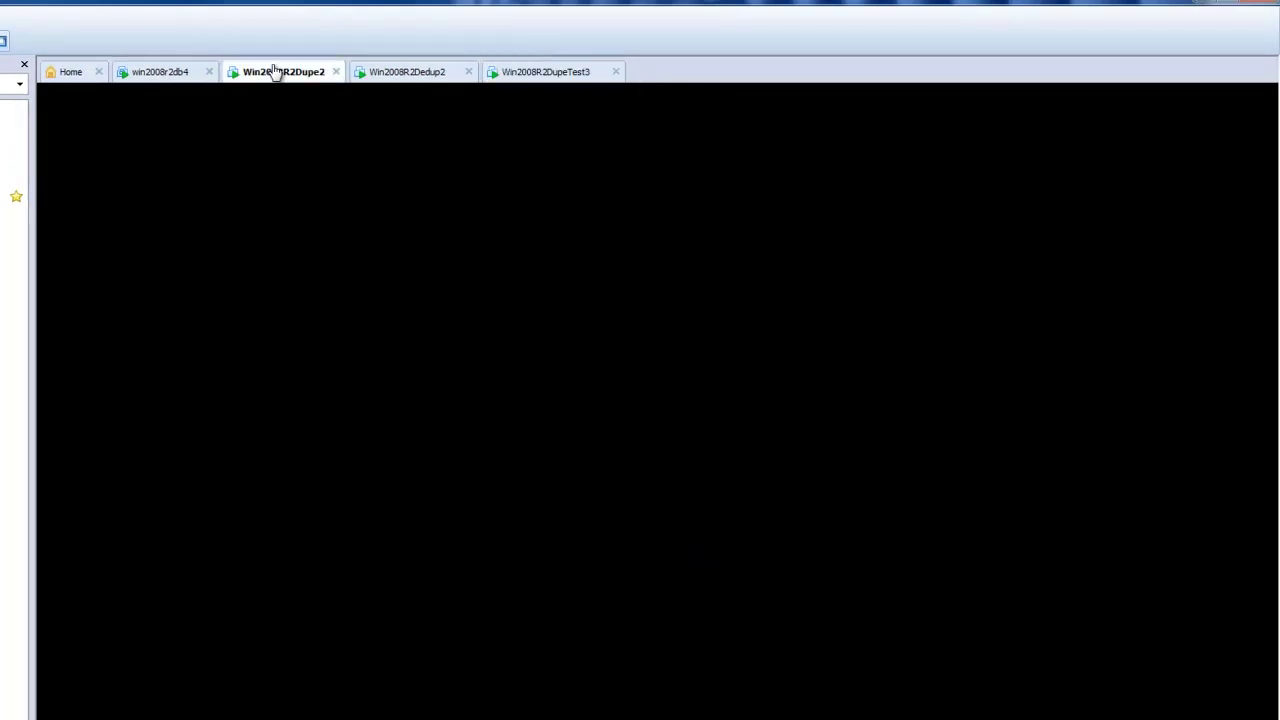
{"action": "left_click", "coordinate": [163, 75]}
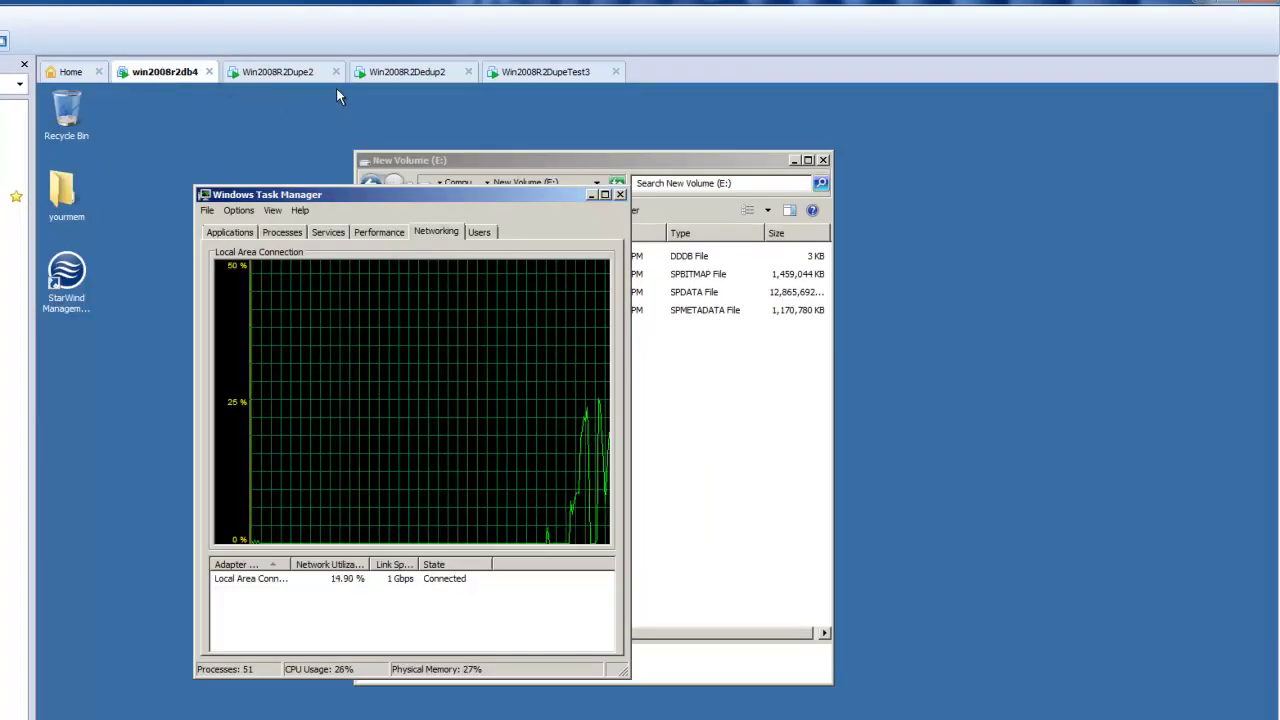
{"action": "left_click", "coordinate": [373, 76]}
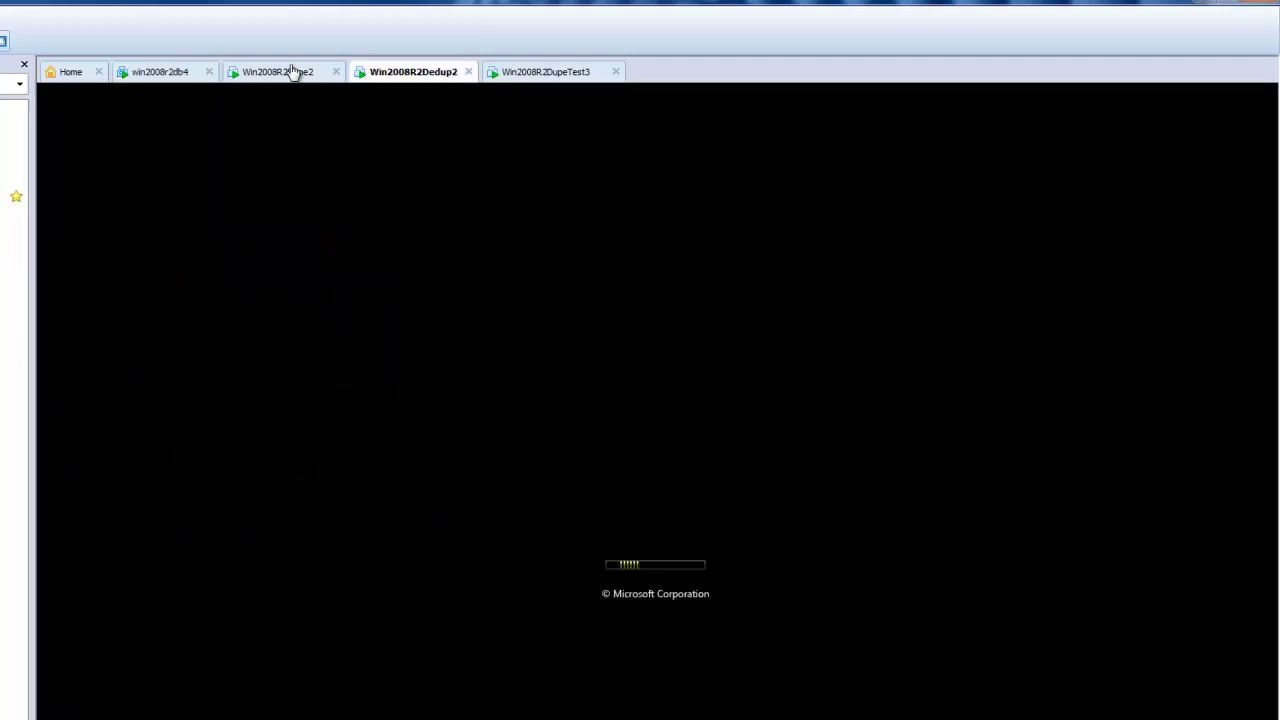
{"action": "left_click", "coordinate": [543, 76]}
{"action": "left_click", "coordinate": [262, 76]}
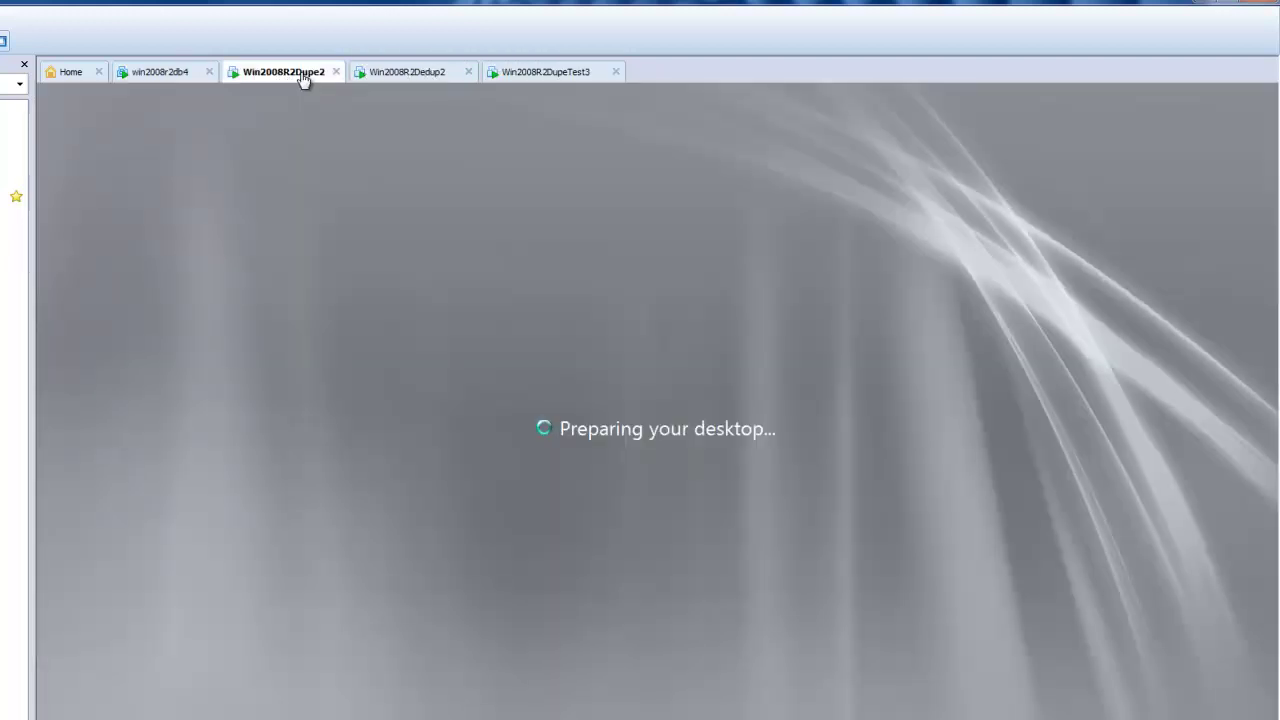
{"action": "left_click", "coordinate": [428, 76]}
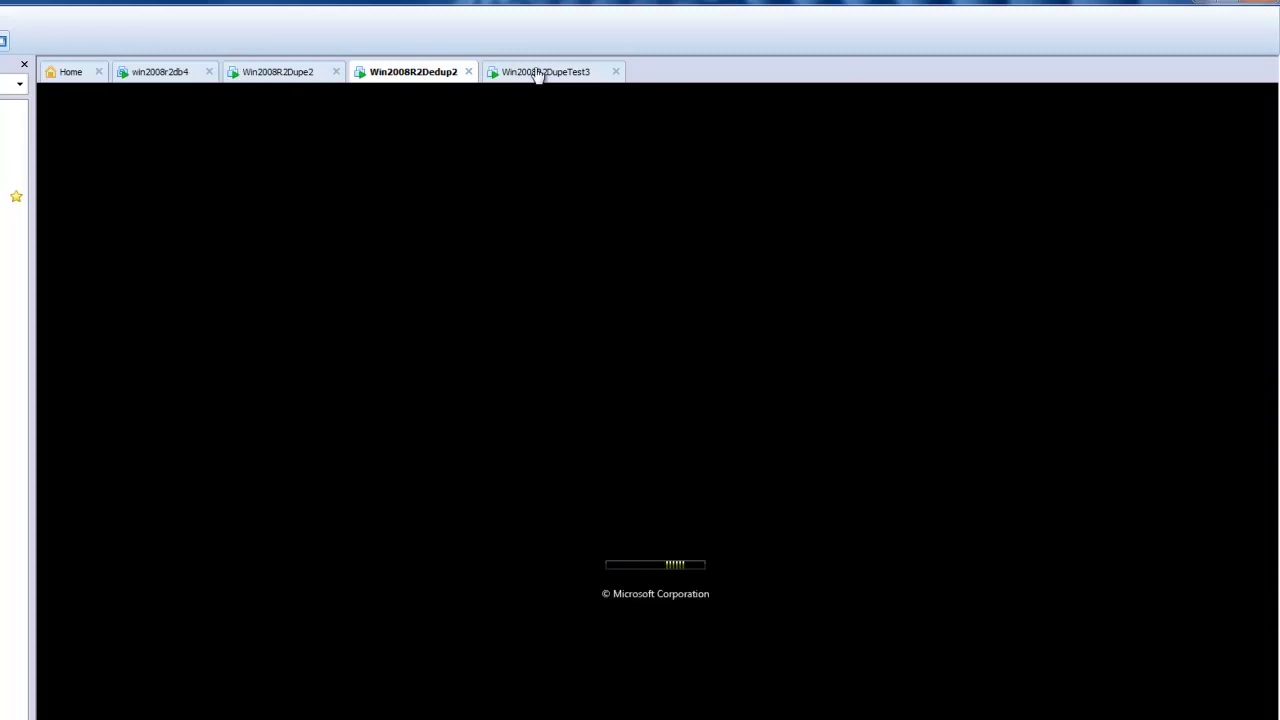
Step: Cycle the Dupe2, Dedup2, DupeTest3 and win2008r2db4 consoles, ending on Win2008R2Dupe2's desktop
{"action": "left_click", "coordinate": [297, 79]}
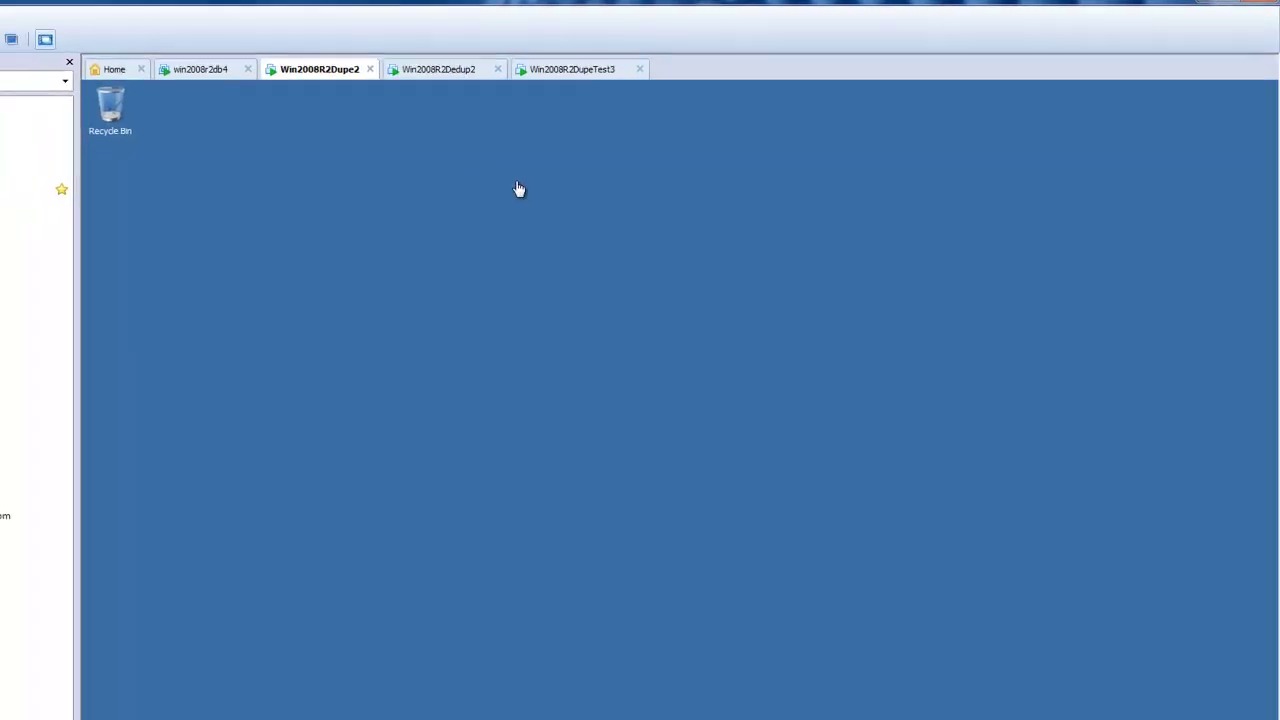
{"action": "left_click", "coordinate": [550, 61]}
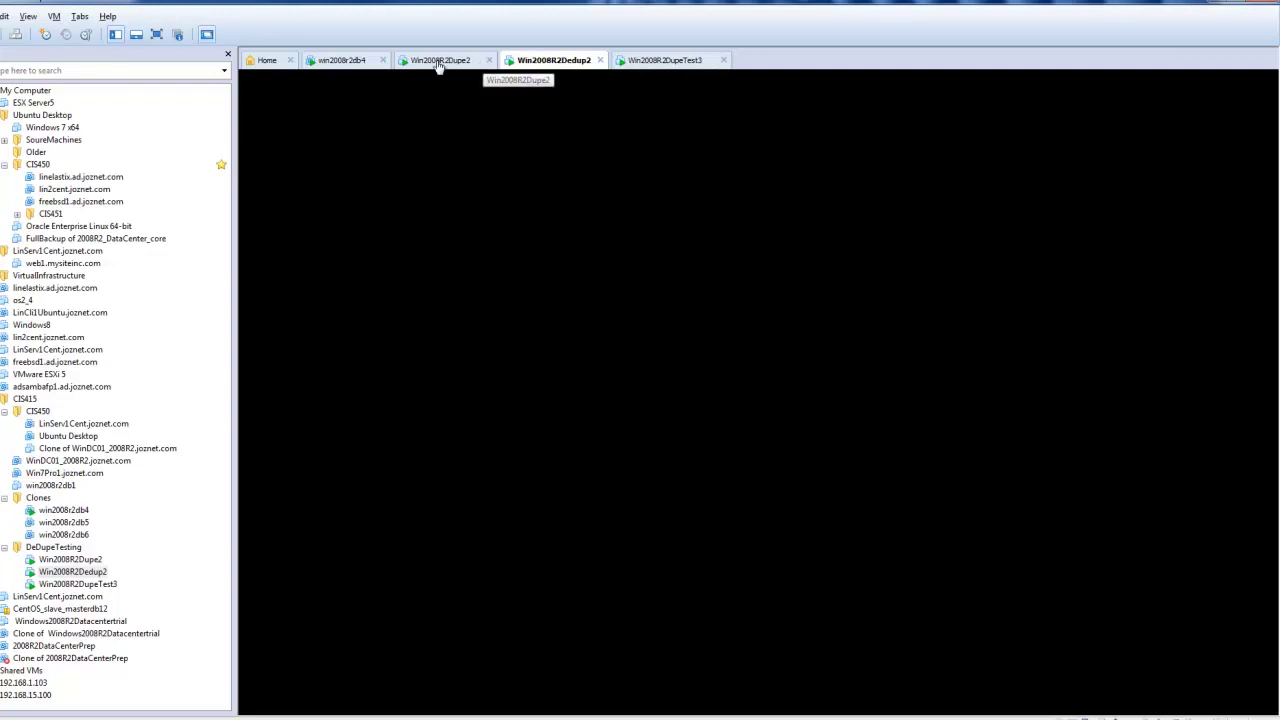
{"action": "left_click", "coordinate": [683, 62]}
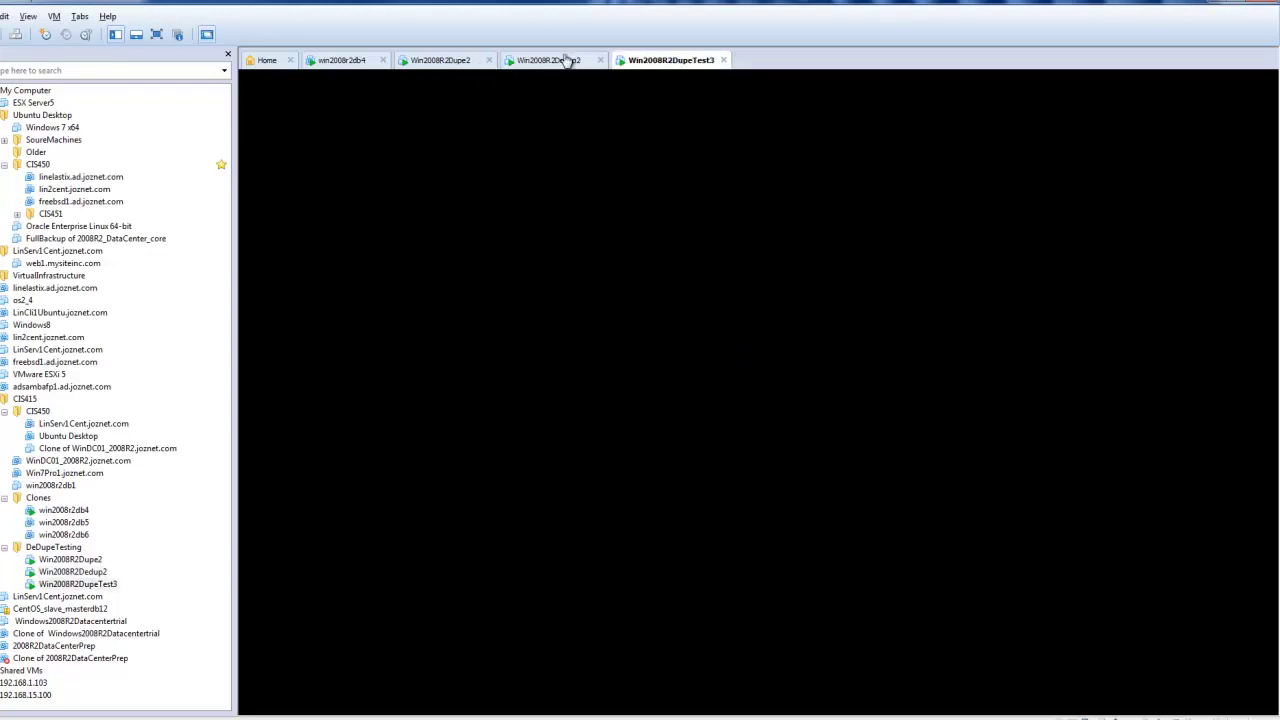
{"action": "left_click", "coordinate": [465, 62]}
{"action": "left_click", "coordinate": [545, 62]}
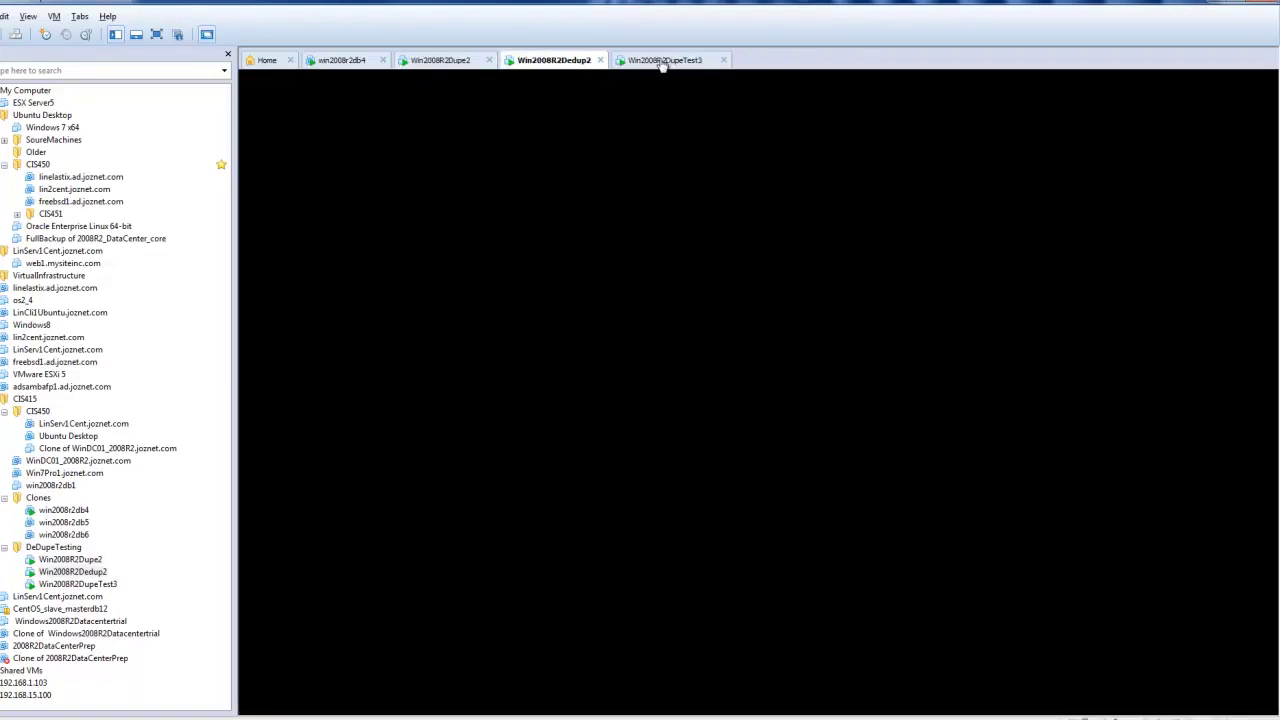
{"action": "left_click", "coordinate": [362, 60]}
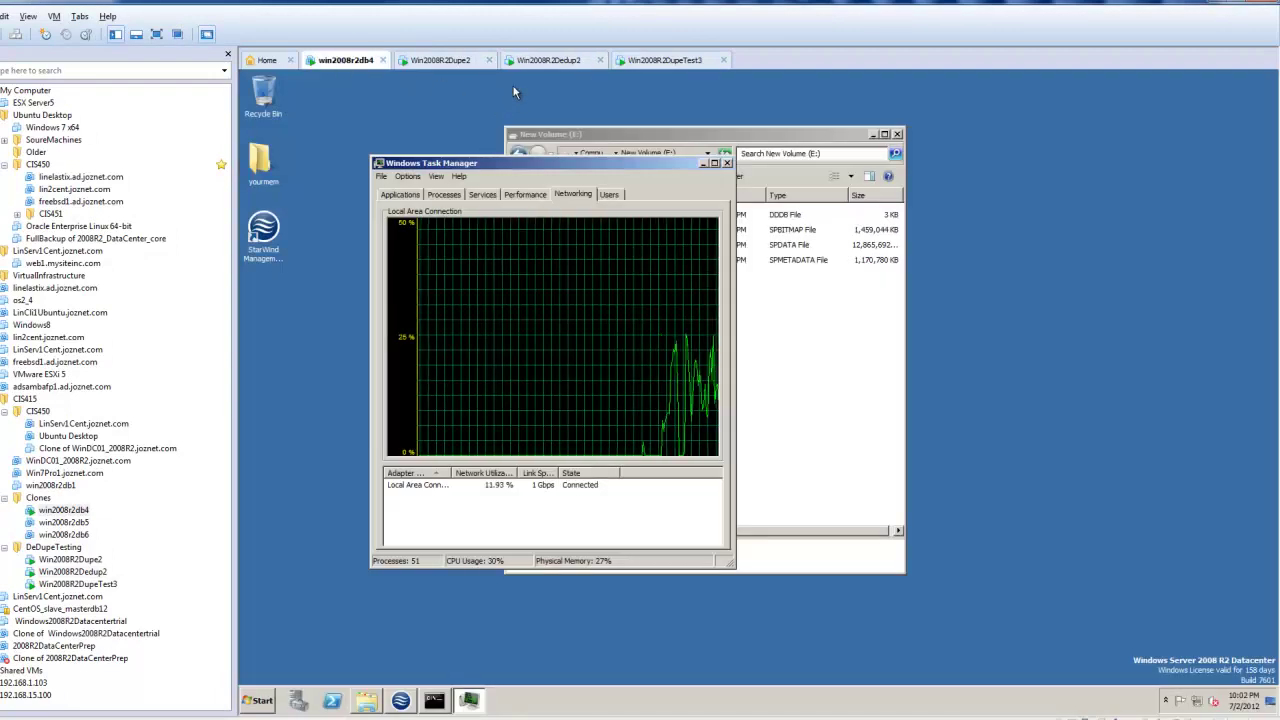
{"action": "left_click", "coordinate": [532, 62]}
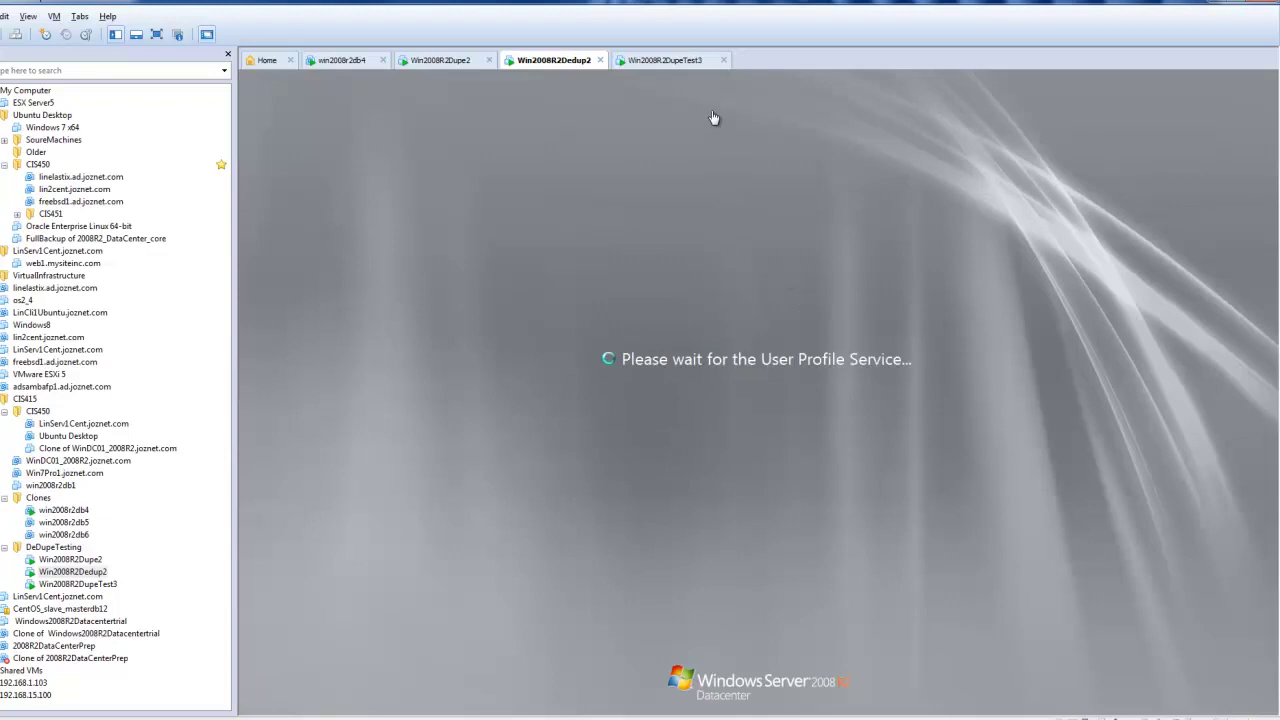
{"action": "left_click", "coordinate": [665, 62]}
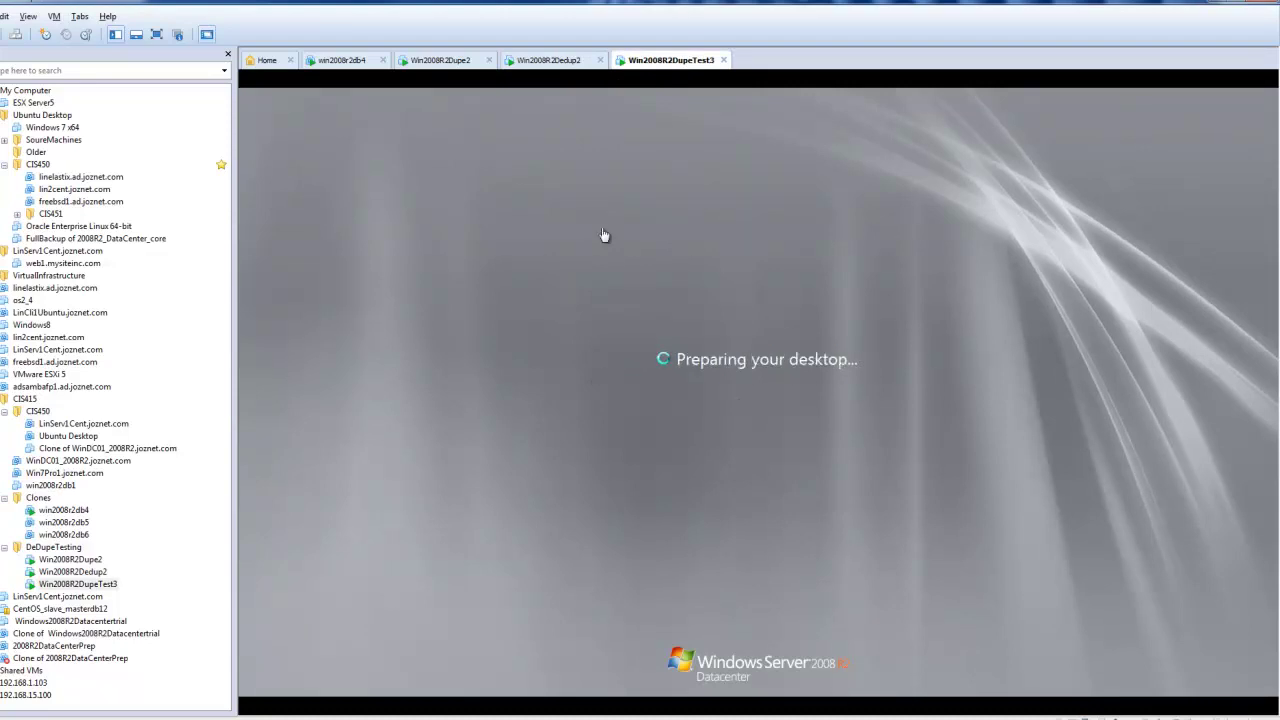
{"action": "left_click", "coordinate": [440, 61]}
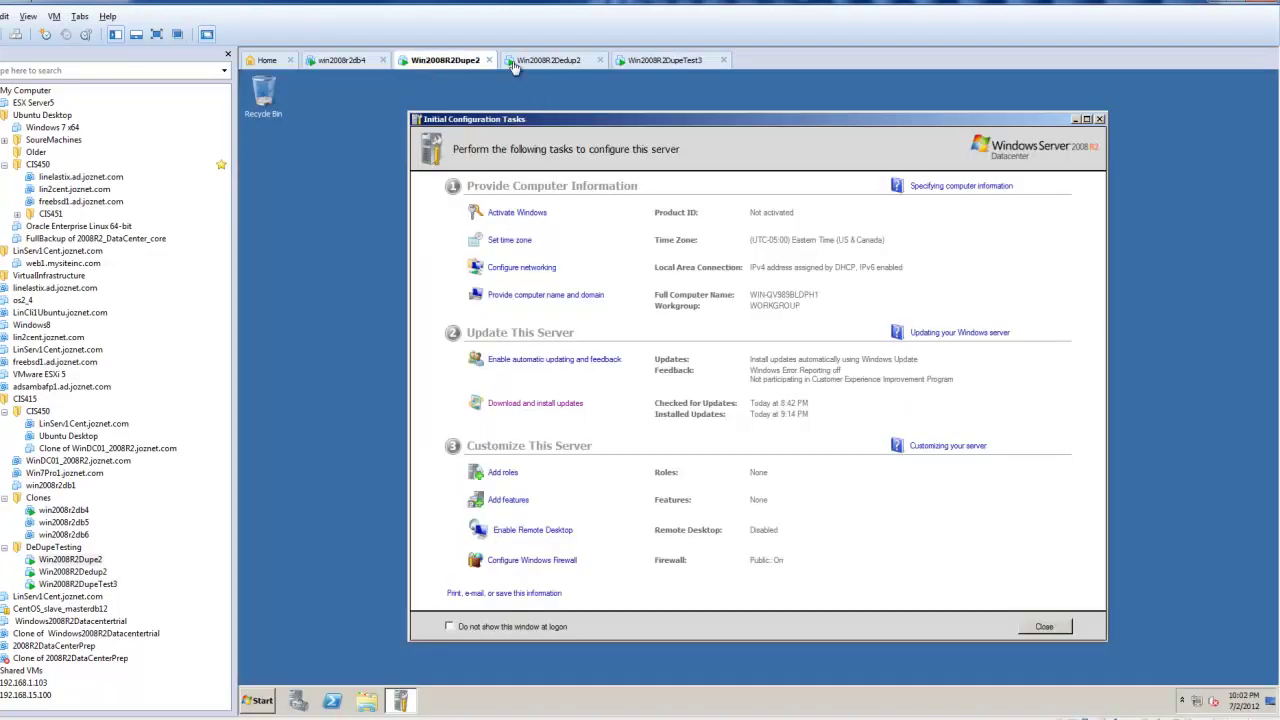
Step: View the Dedup2 and DupeTest3 desktops and the network load on win2008r2db4
{"action": "left_click", "coordinate": [545, 61]}
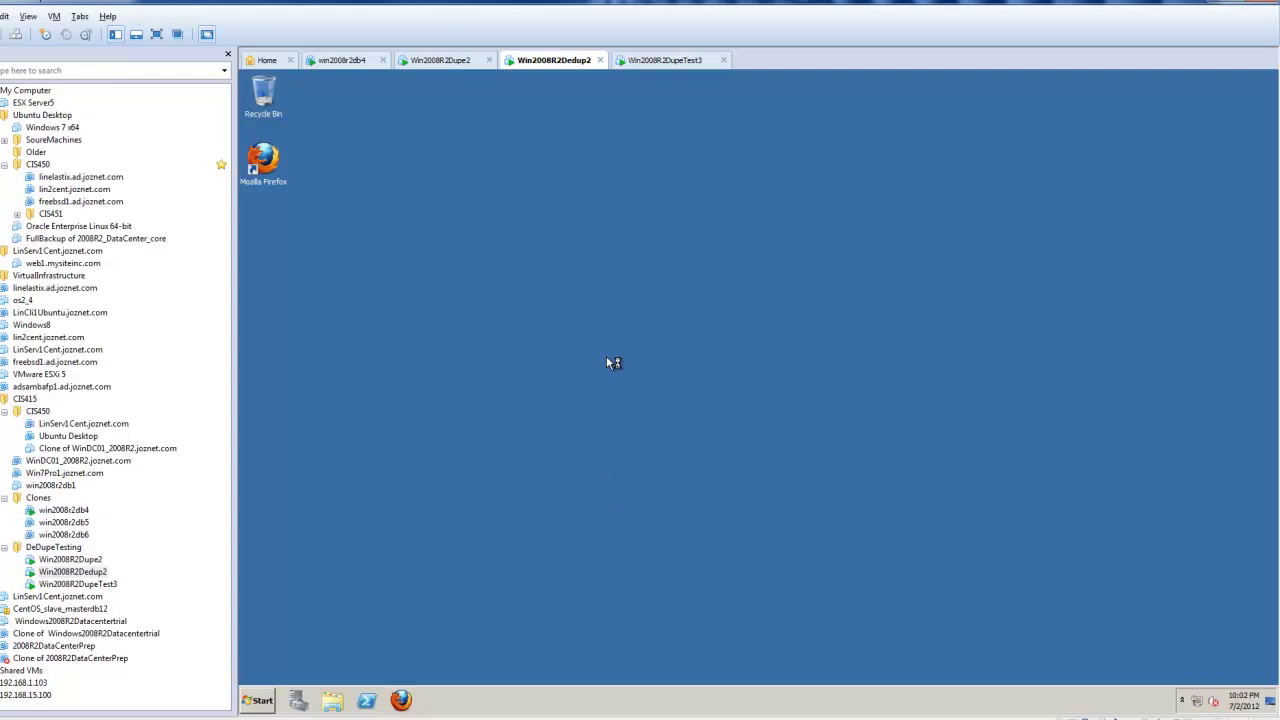
{"action": "left_click", "coordinate": [650, 62]}
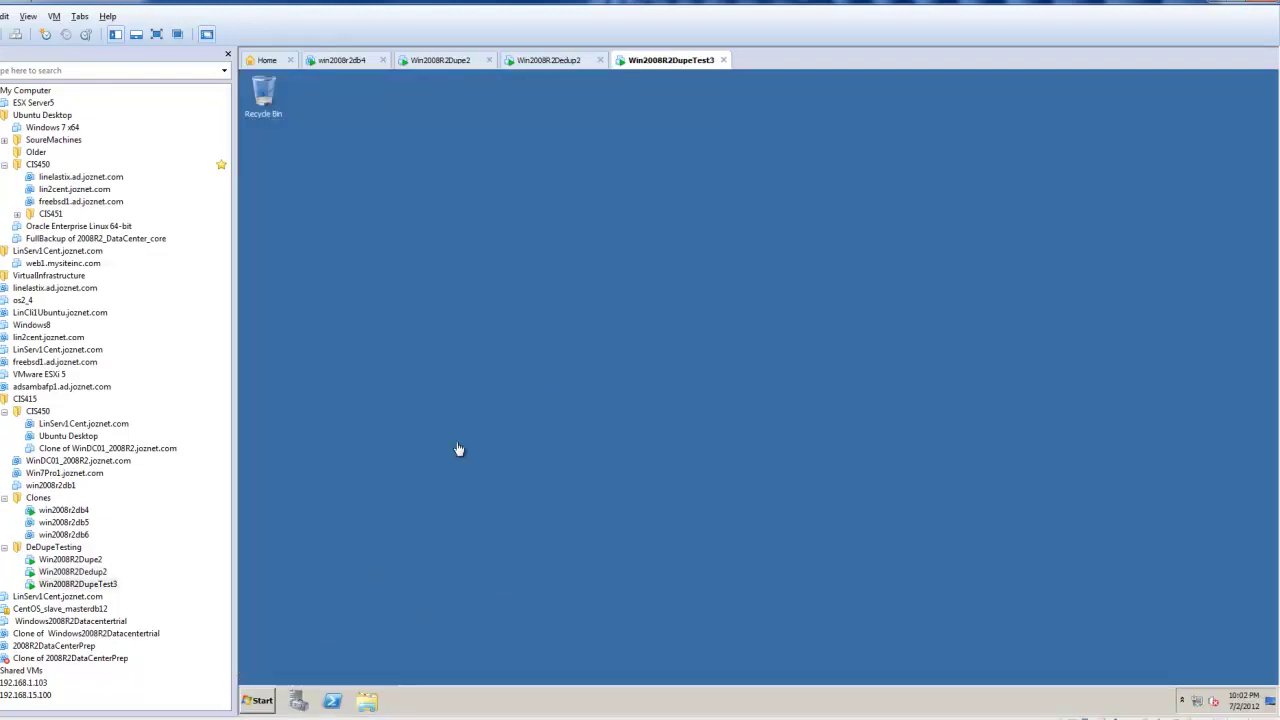
{"action": "left_click", "coordinate": [344, 62]}
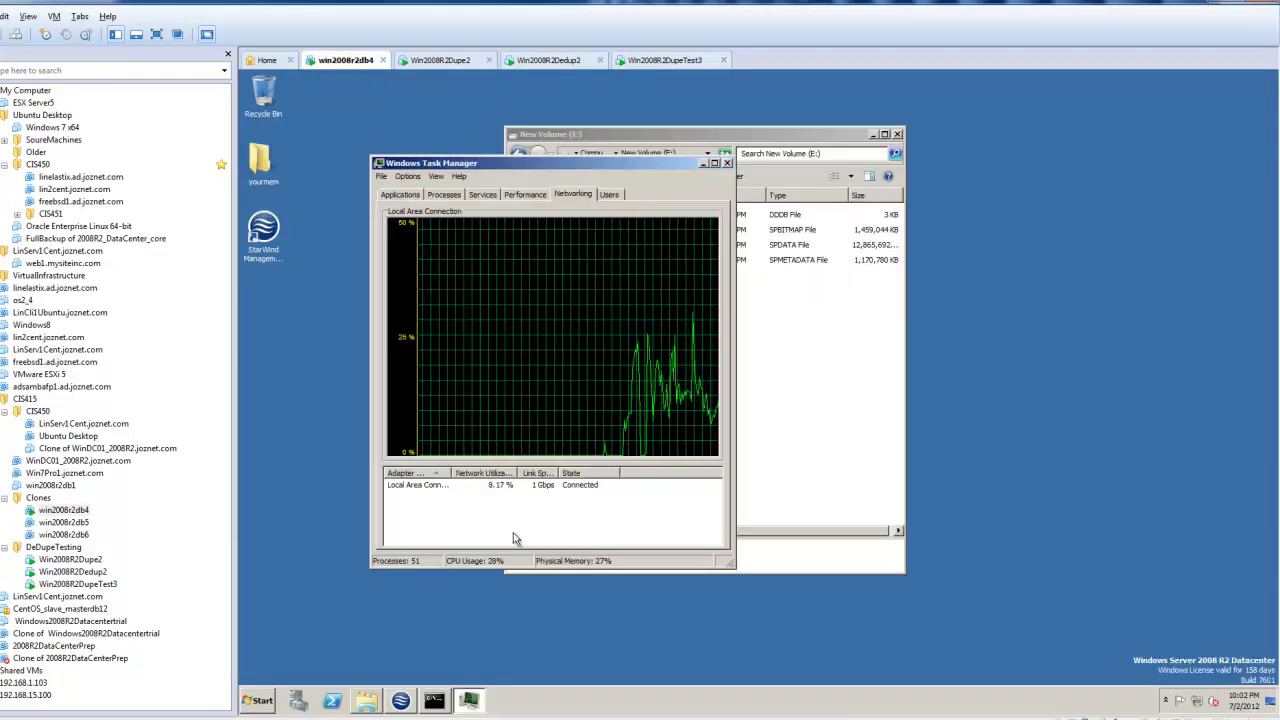
{"action": "left_click", "coordinate": [540, 61]}
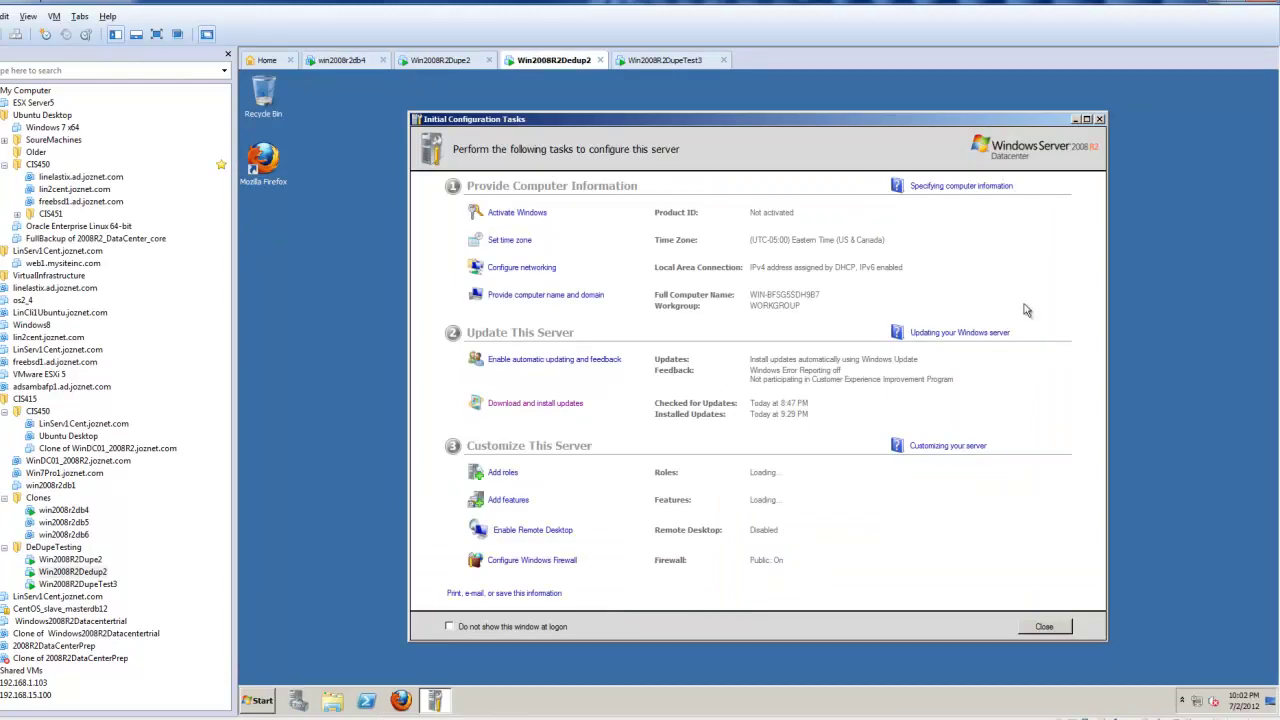
Step: Recheck Dupe2 and DupeTest3, then launch Firefox inside the Win2008R2Dedup2 guest
{"action": "left_click", "coordinate": [451, 62]}
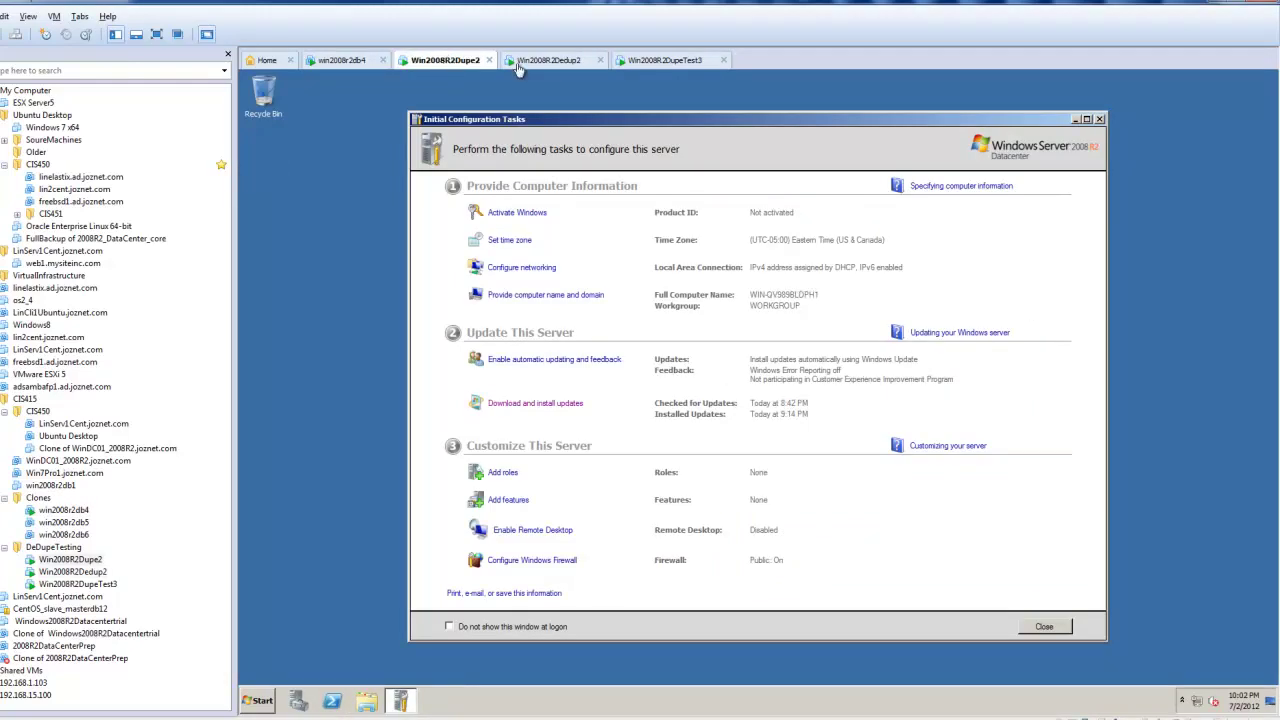
{"action": "left_click", "coordinate": [675, 62]}
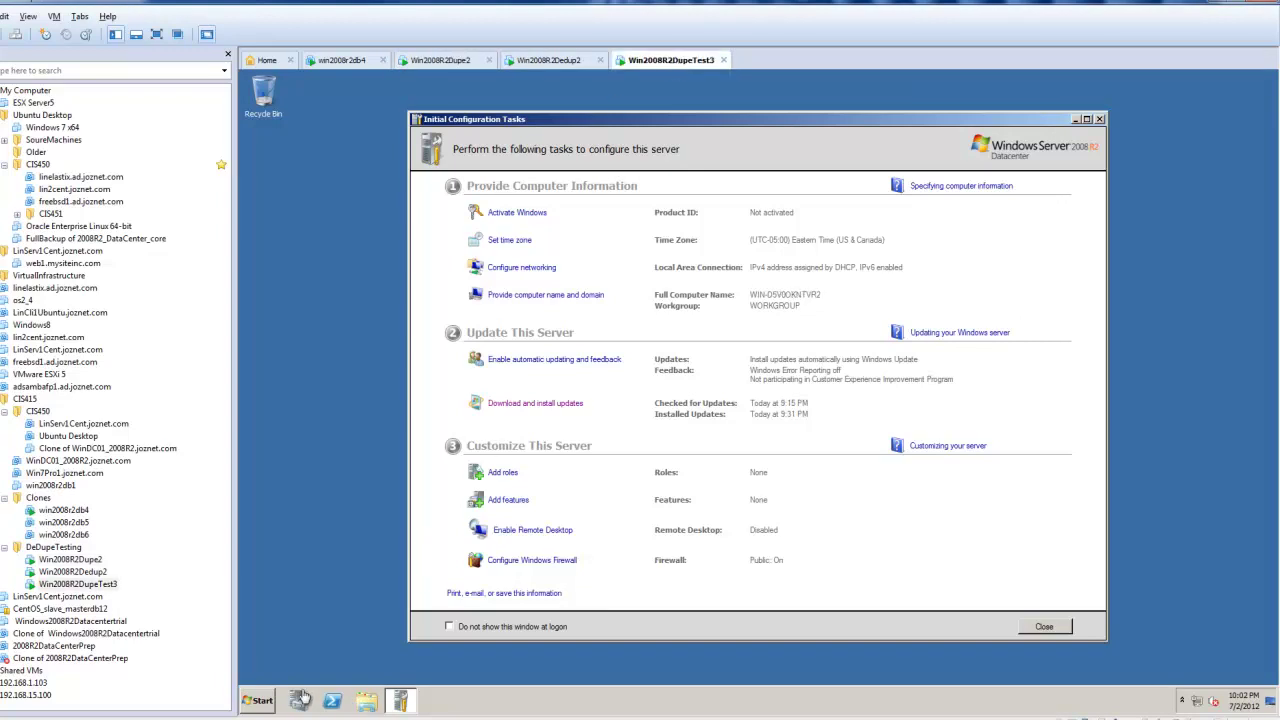
{"action": "left_click", "coordinate": [536, 62]}
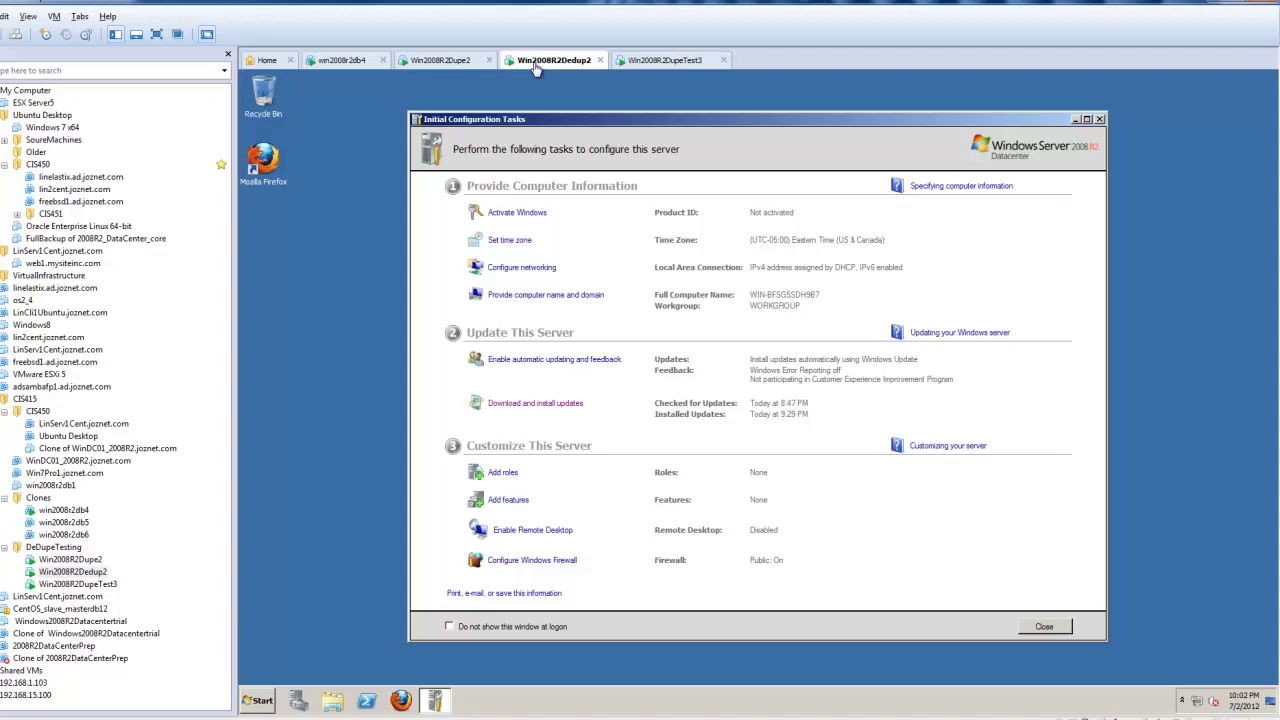
{"action": "left_click", "coordinate": [410, 706]}
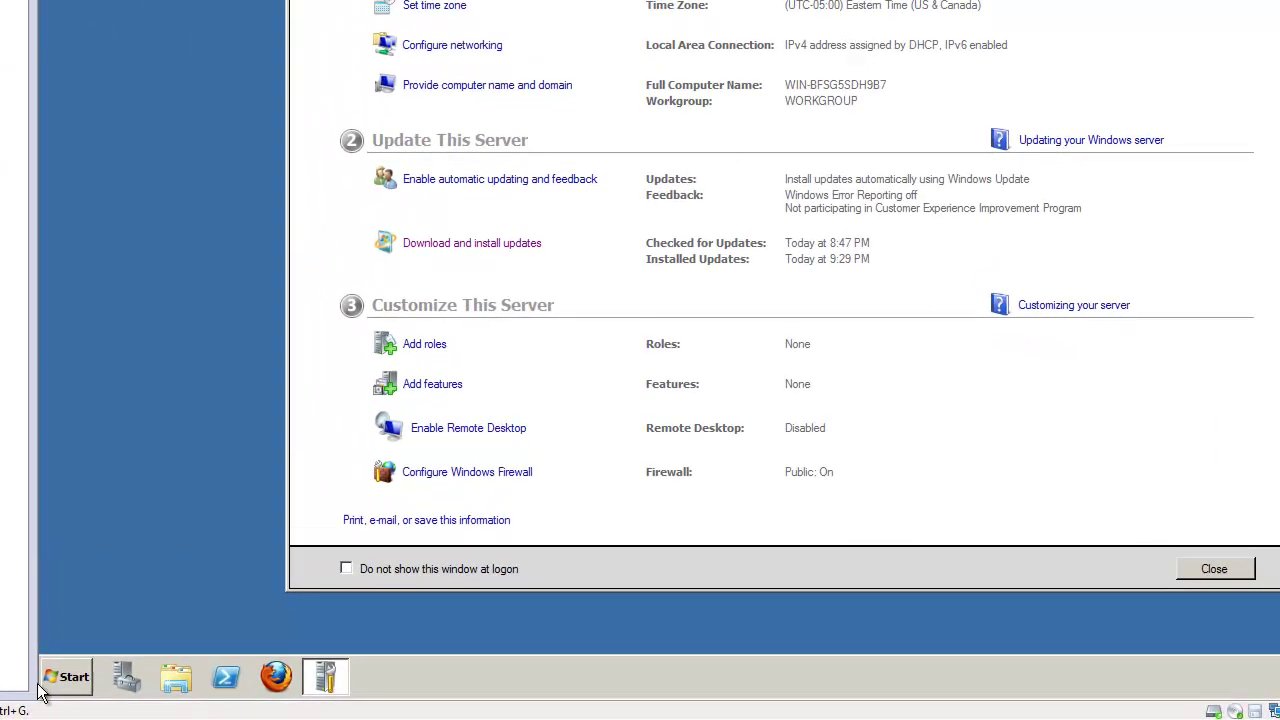
Step: Start Task Manager in the Win2008R2Dedup2 guest from the Ctrl+Alt+Delete security screen
{"action": "left_click", "coordinate": [40, 690]}
{"action": "left_click", "coordinate": [922, 341]}
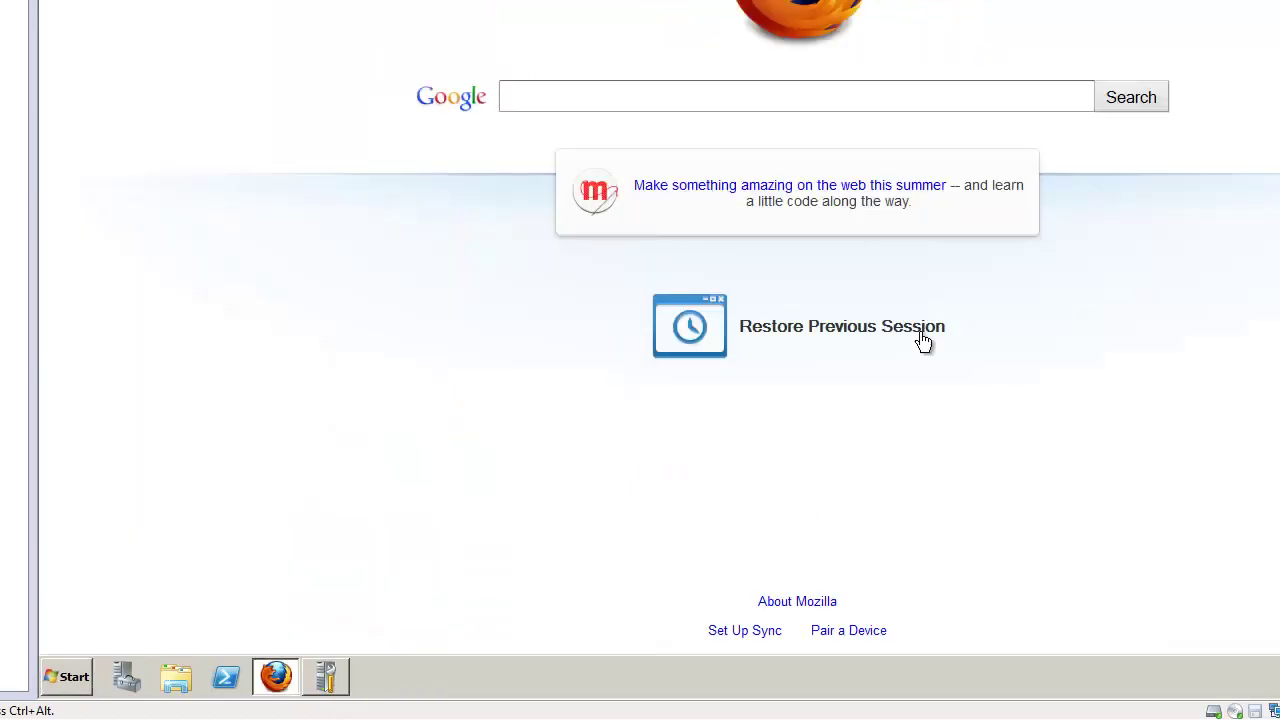
{"action": "key", "text": "ctrl+alt+Delete"}
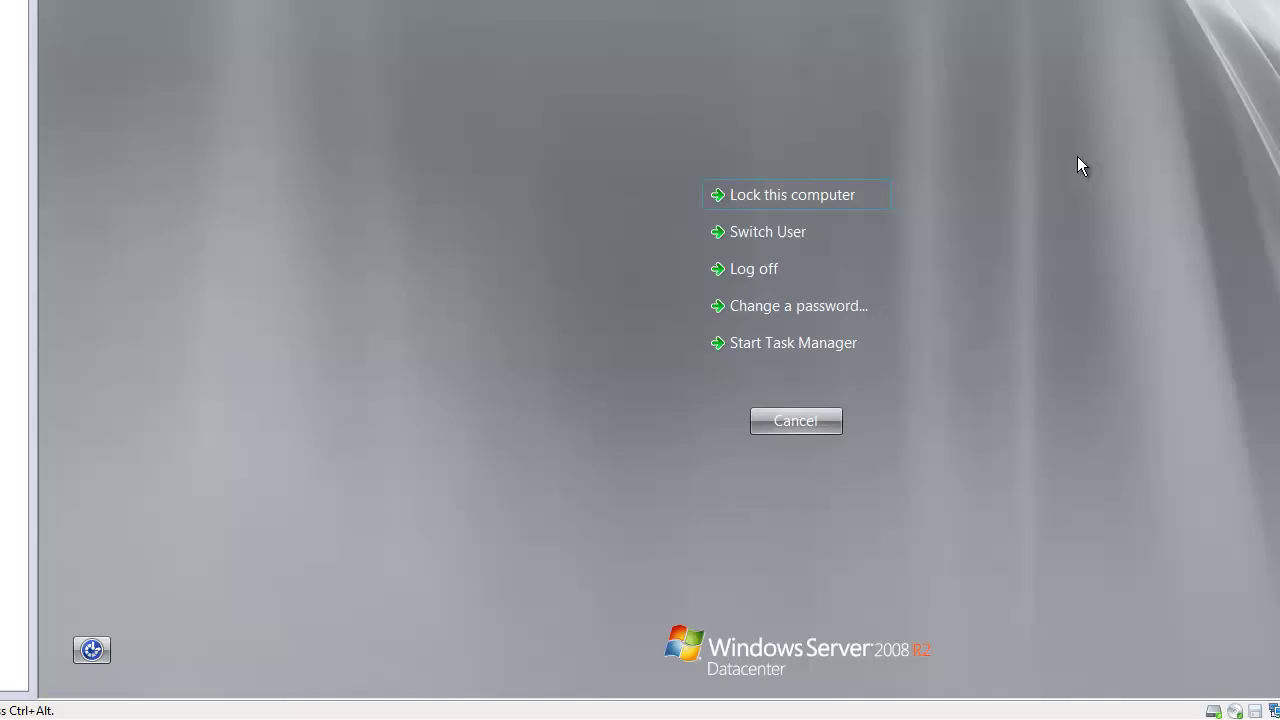
{"action": "left_click", "coordinate": [760, 340]}
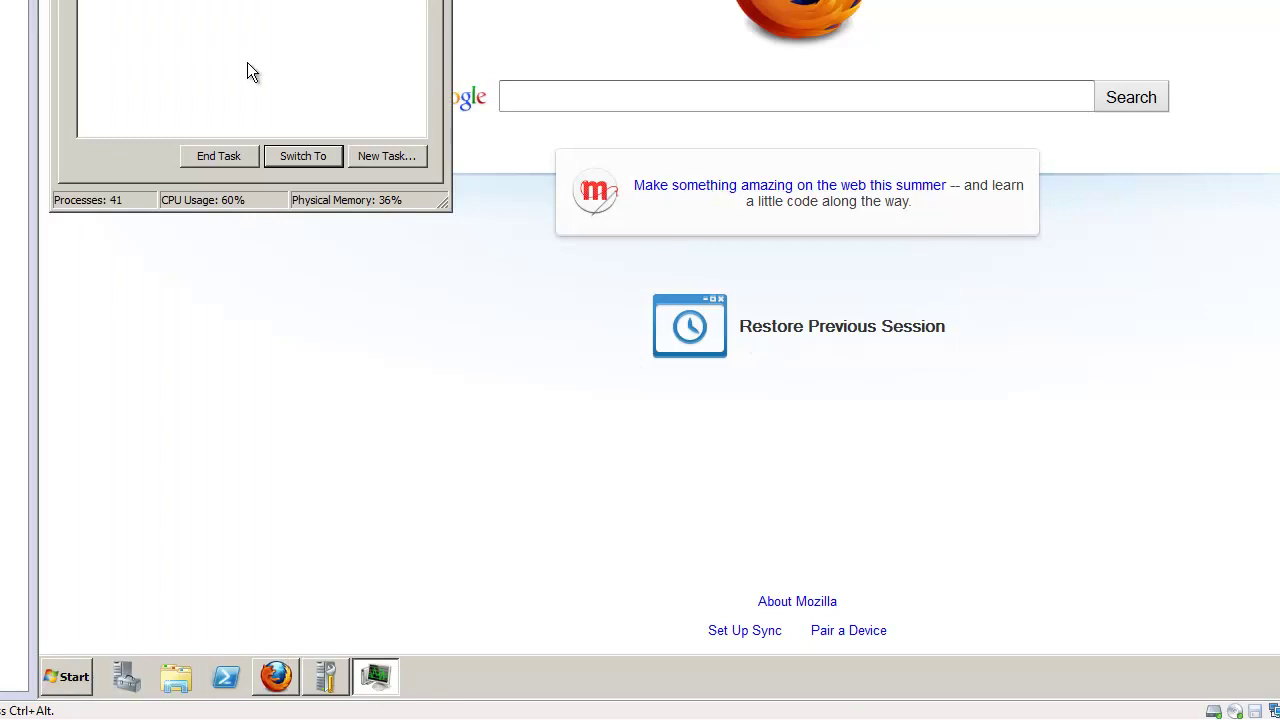